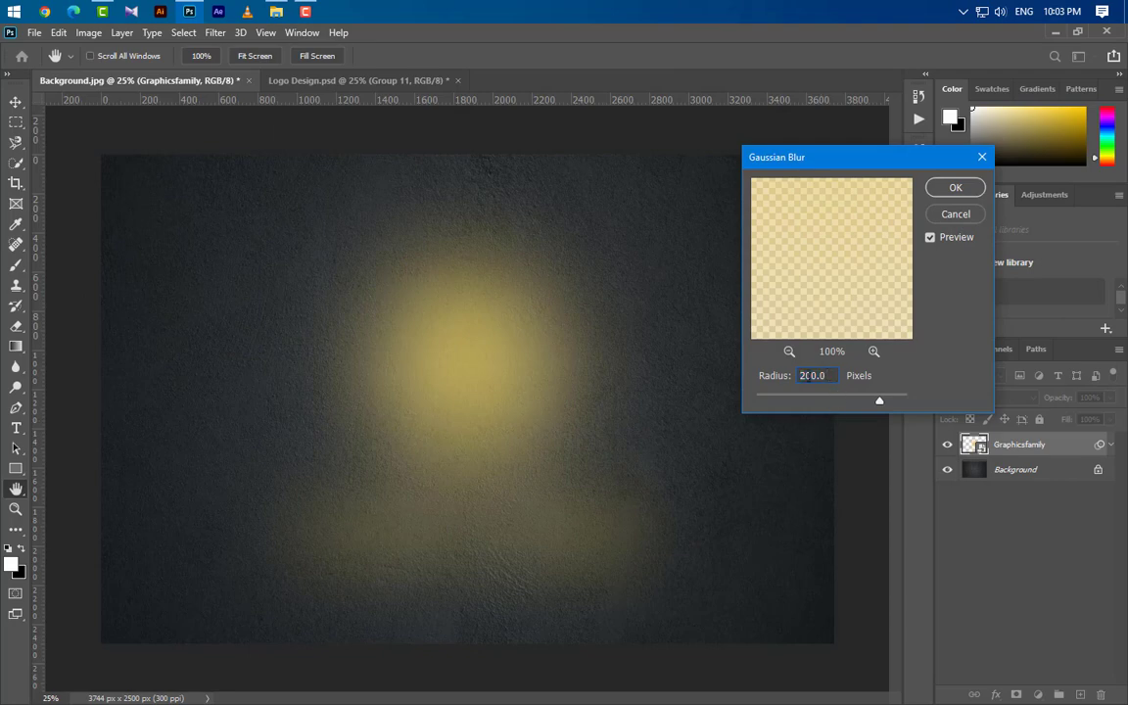
Step: Blur the Graphicsfamily layer with a 75-pixel Gaussian Blur and a 90° Motion Blur with a distance of 400 pixels
{"action": "type", "text": "75"}
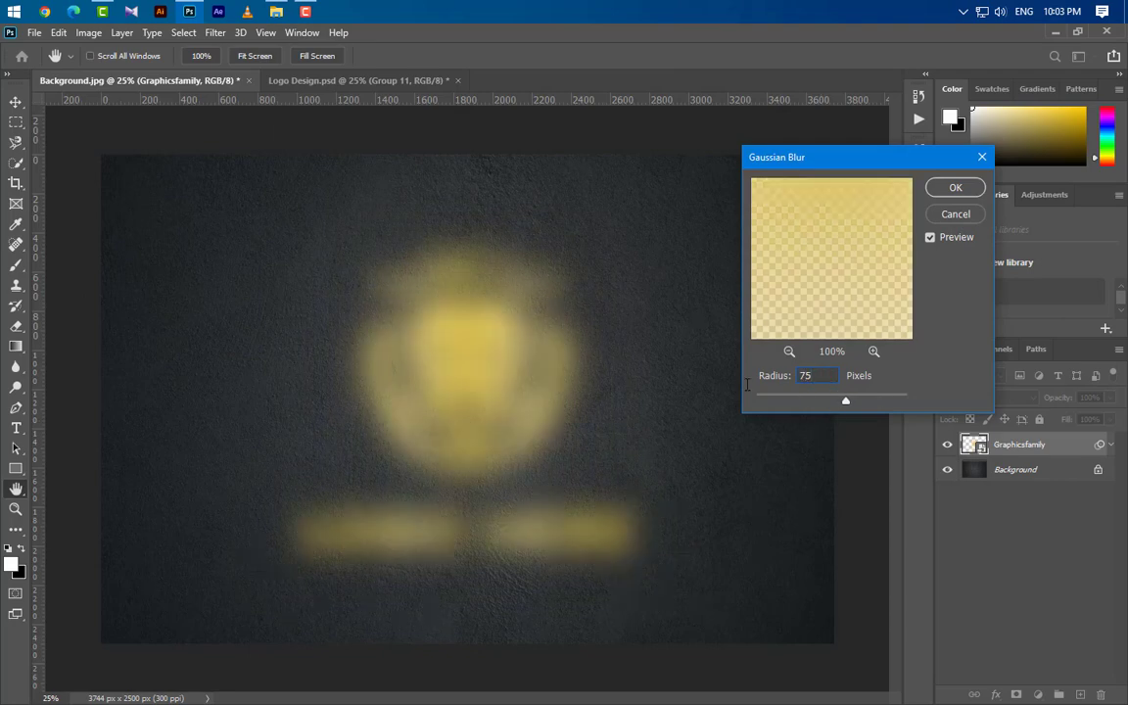
{"action": "left_click", "coordinate": [955, 187]}
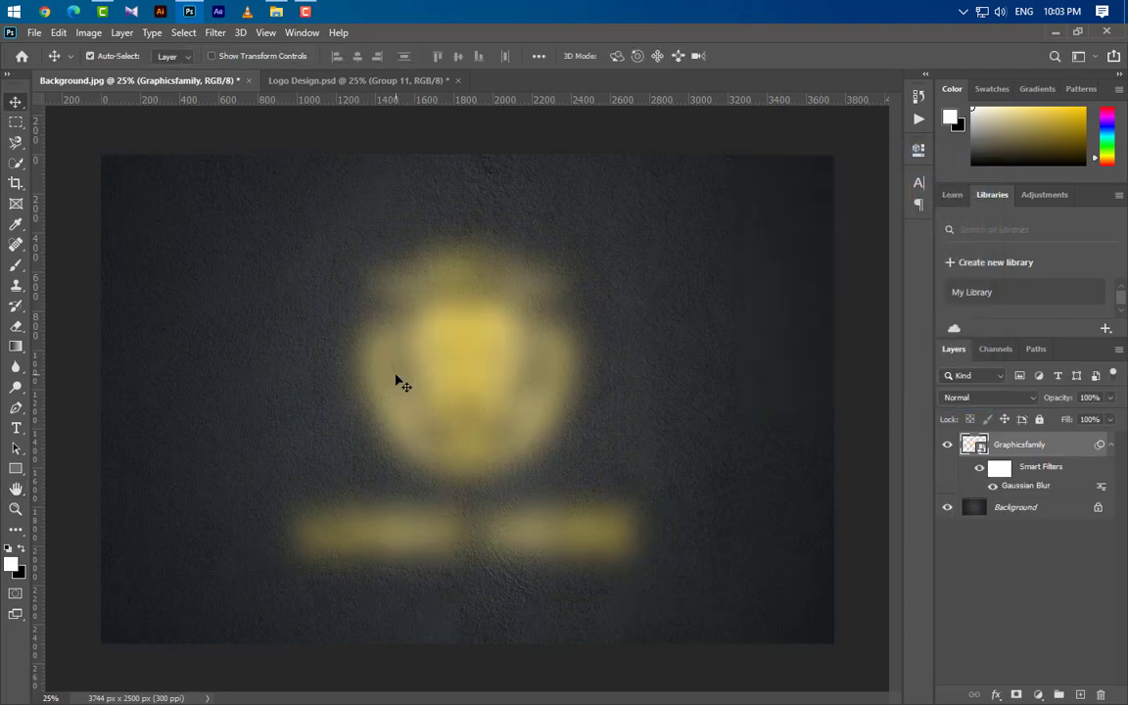
{"action": "left_click", "coordinate": [215, 38]}
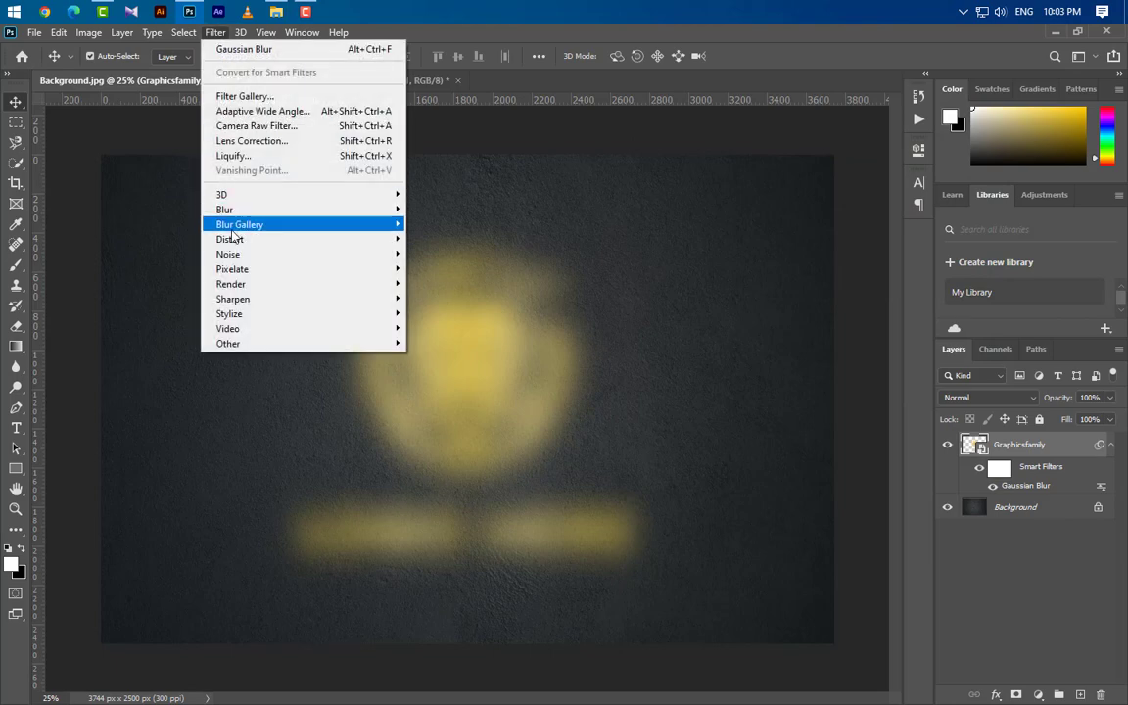
{"action": "mouse_move", "coordinate": [395, 212]}
{"action": "left_click", "coordinate": [445, 297]}
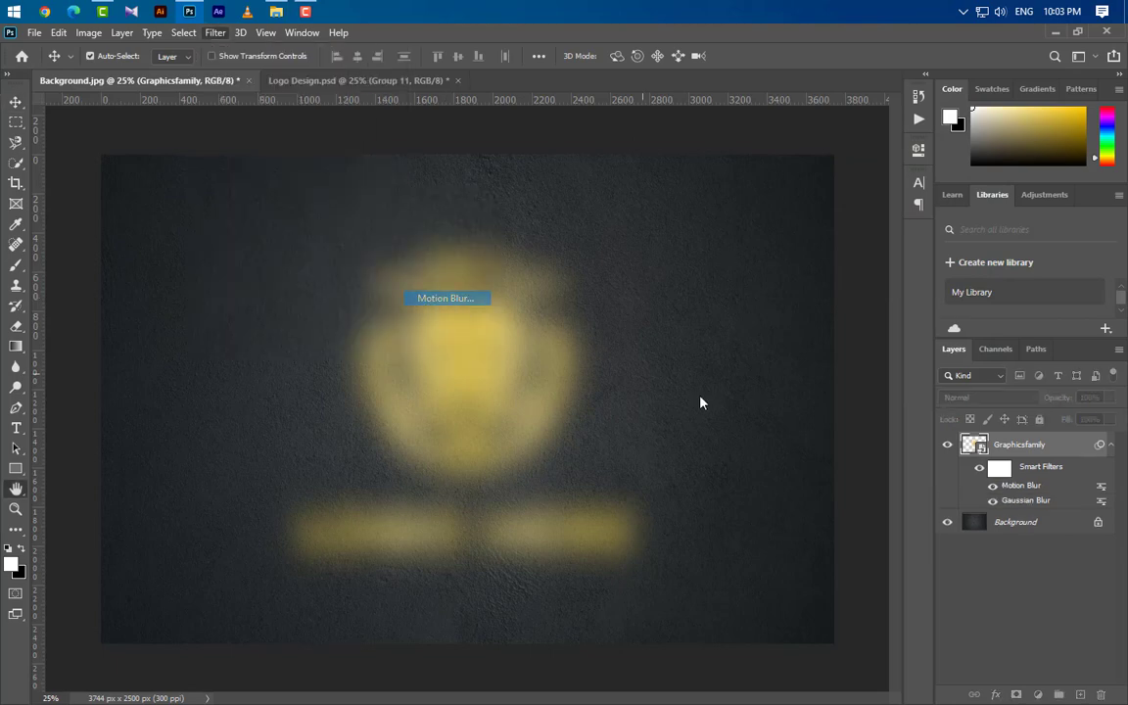
{"action": "key", "text": "Tab"}
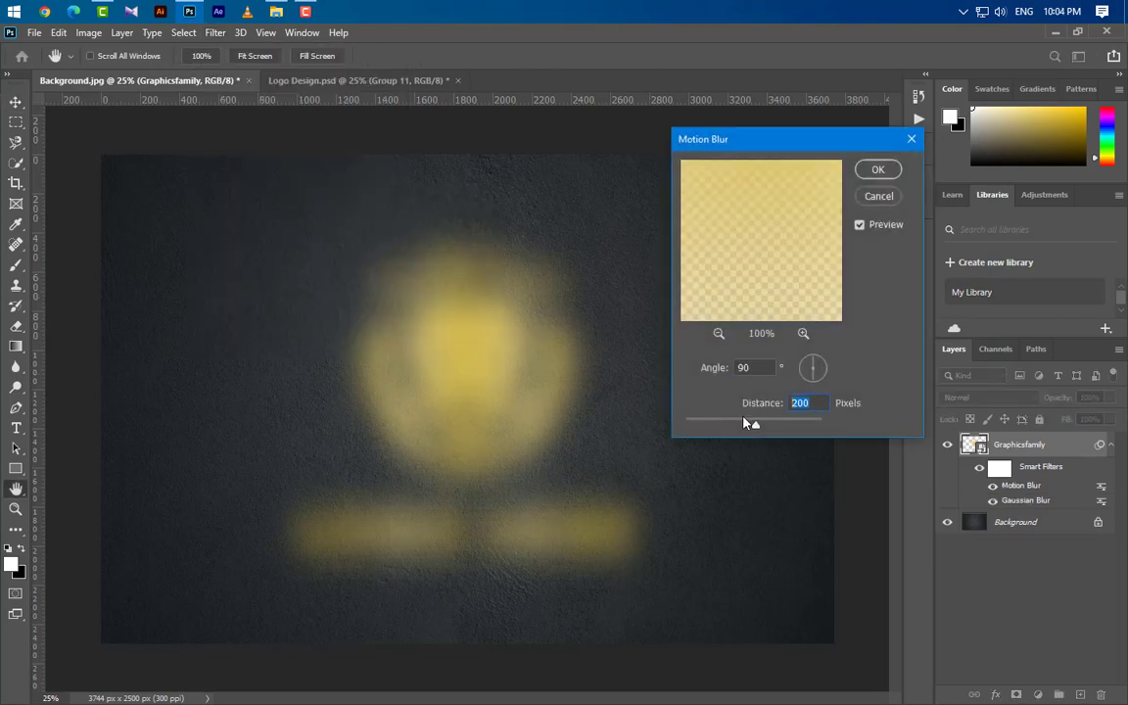
{"action": "type", "text": "400"}
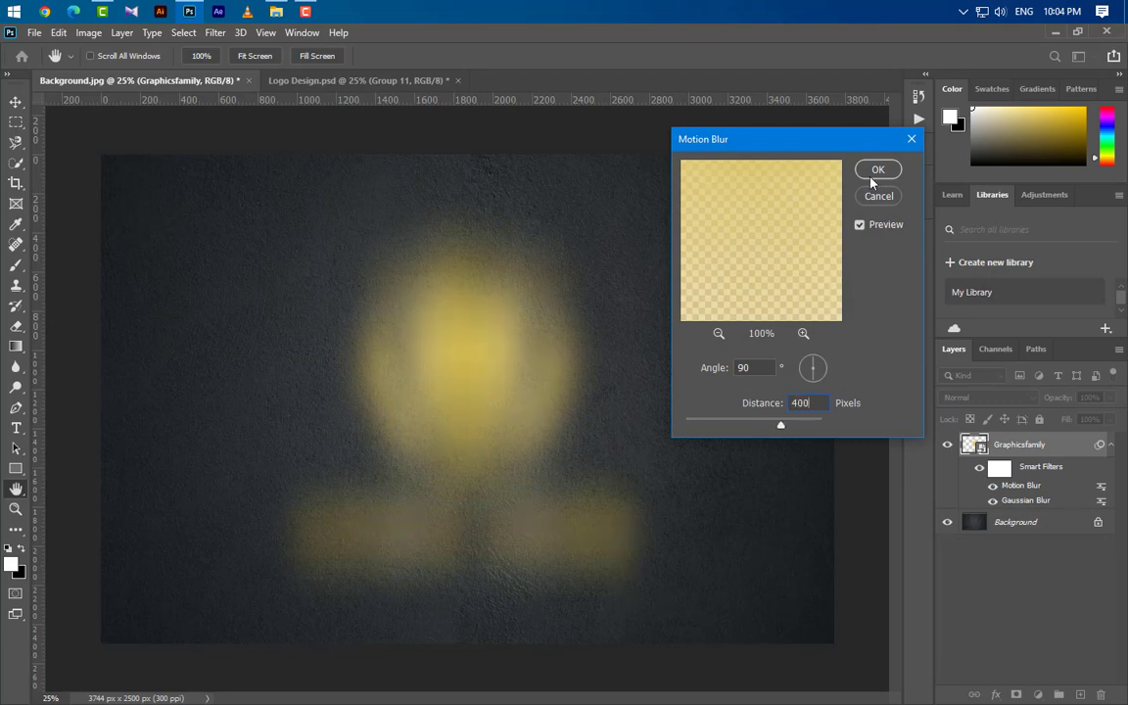
{"action": "left_click", "coordinate": [874, 174]}
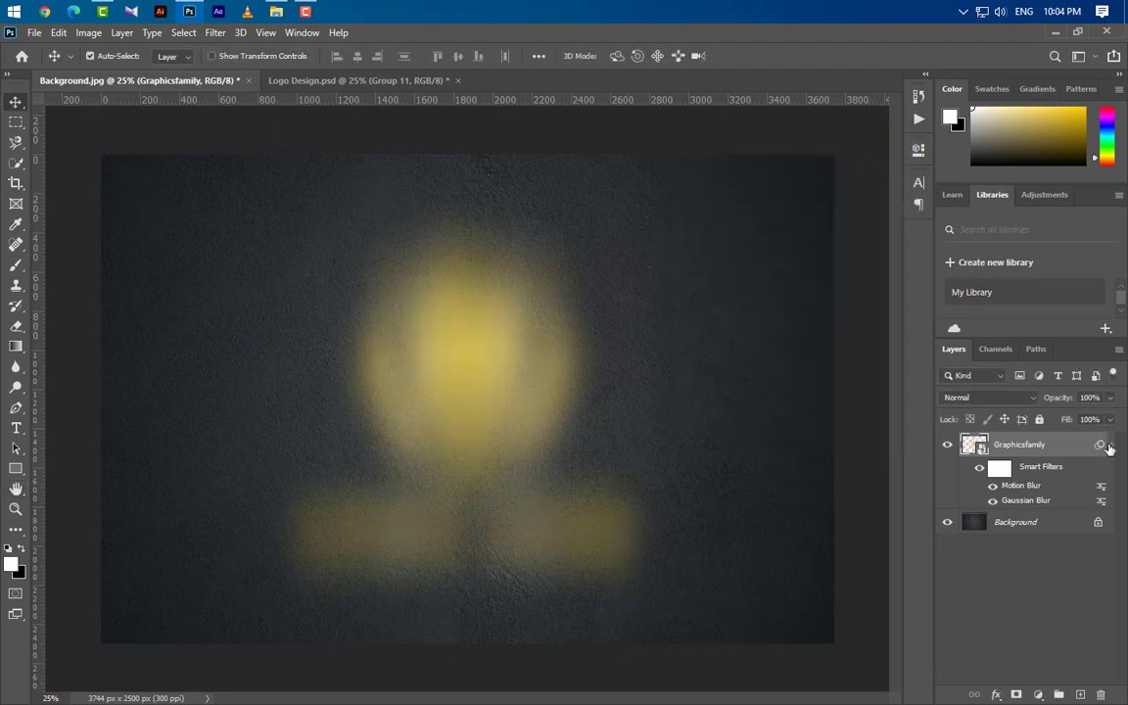
Step: Set the Graphicsfamily layer's blend mode to Overlay and add a duplicate of it at 50% opacity
{"action": "left_click", "coordinate": [1112, 444]}
{"action": "left_click", "coordinate": [994, 401]}
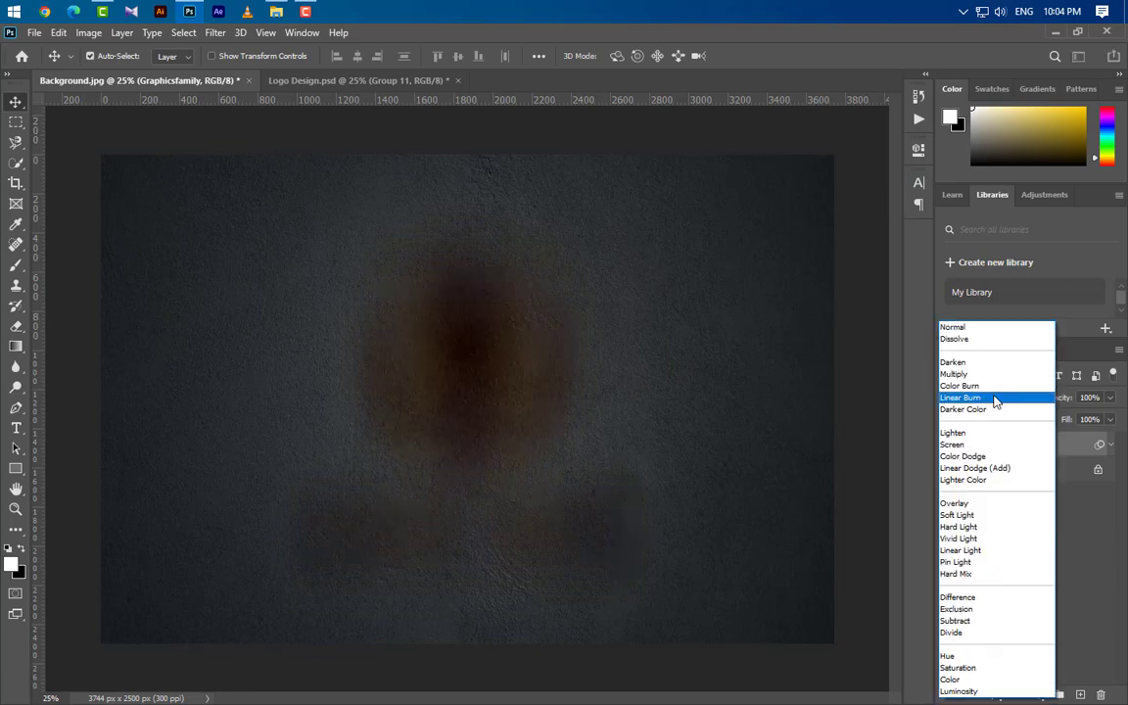
{"action": "left_click", "coordinate": [984, 504]}
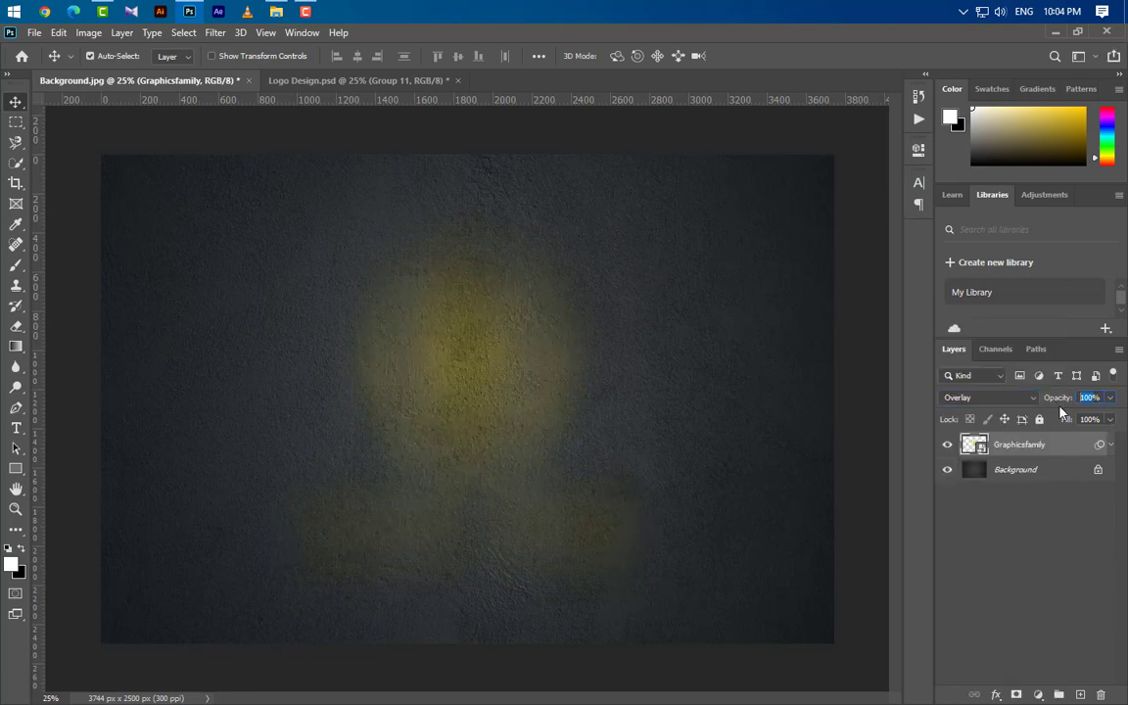
{"action": "left_click_drag", "start_coordinate": [1063, 454], "coordinate": [1080, 693]}
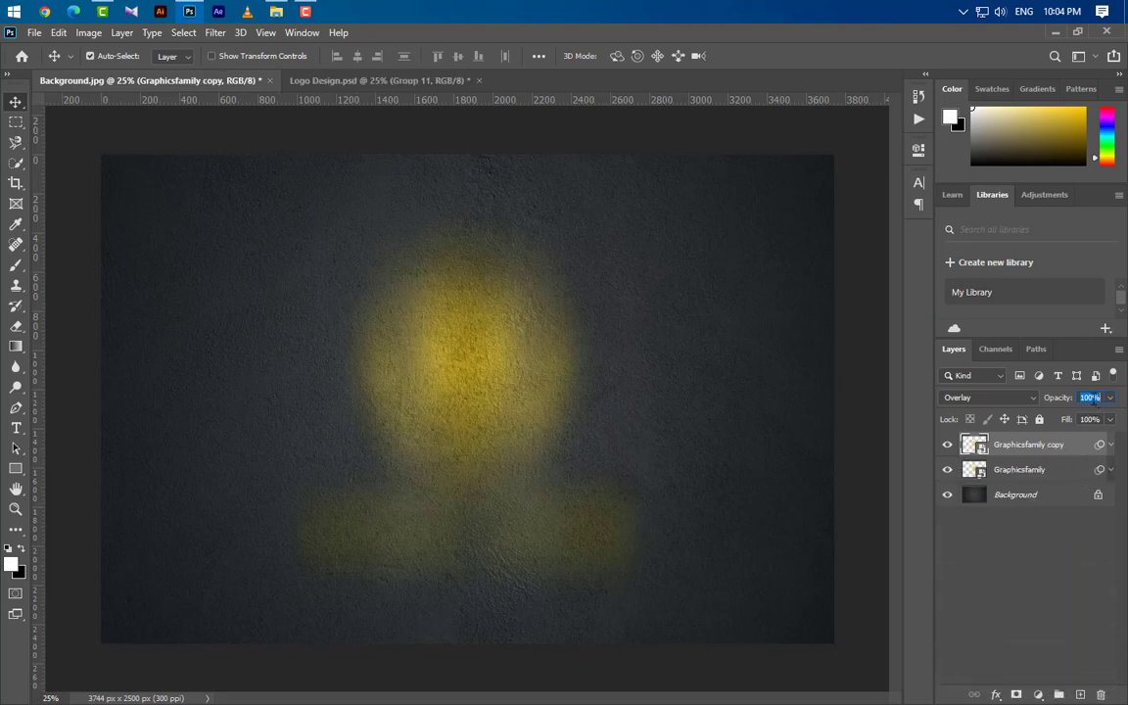
{"action": "type", "text": "50"}
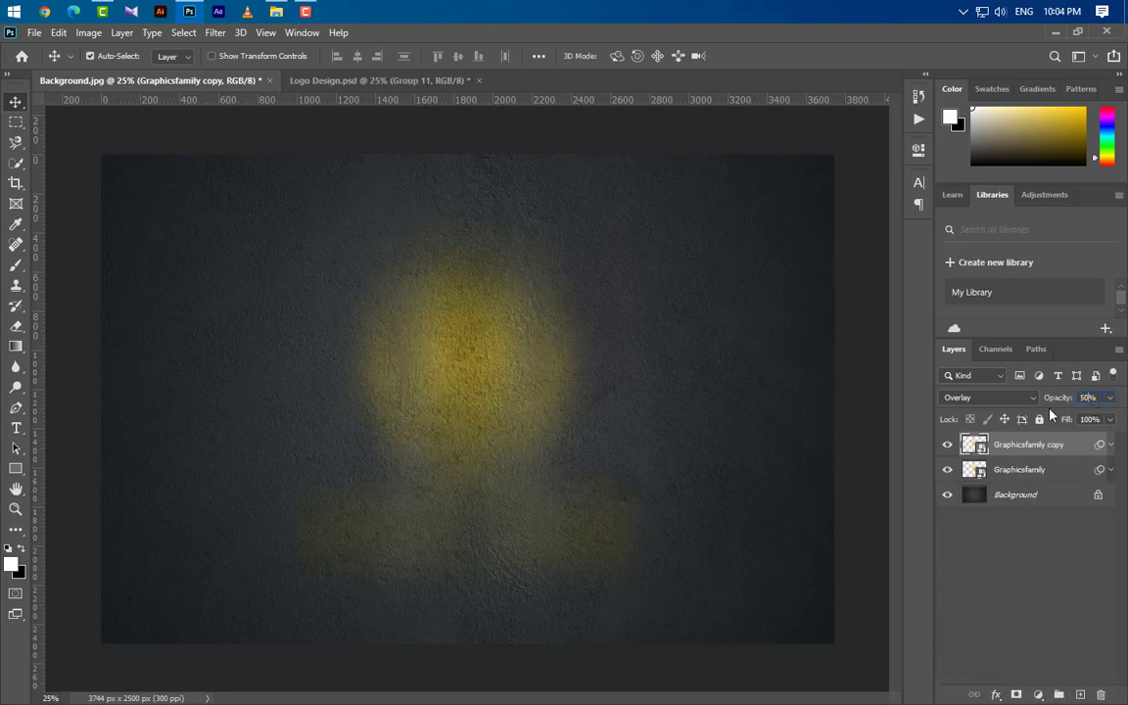
Step: Duplicate the 50% opacity copy and set the new duplicate's Motion Blur distance to 100 pixels
{"action": "left_click_drag", "start_coordinate": [1077, 449], "coordinate": [1081, 693]}
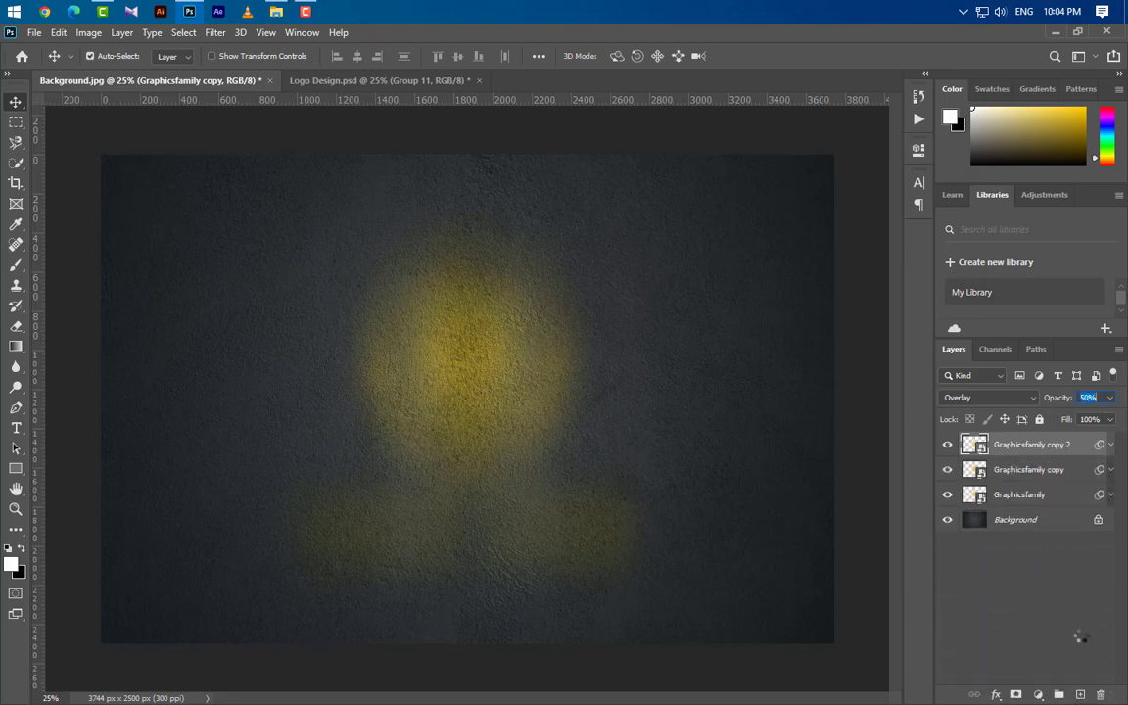
{"action": "left_click", "coordinate": [1111, 445]}
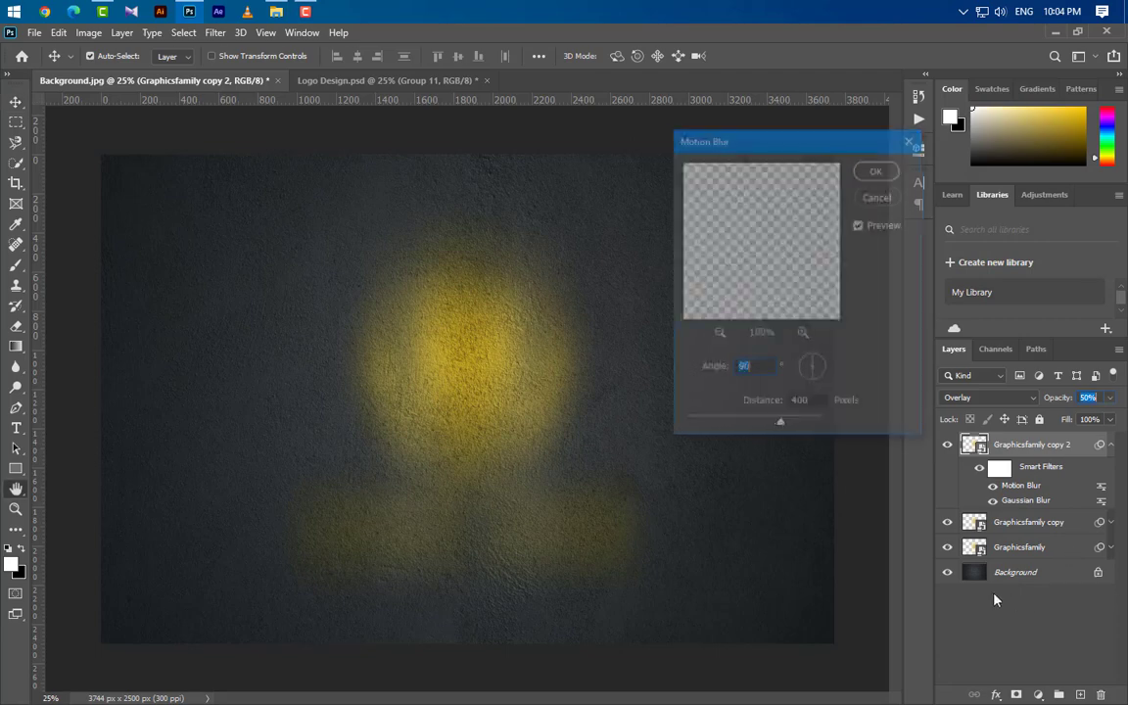
{"action": "type", "text": "100"}
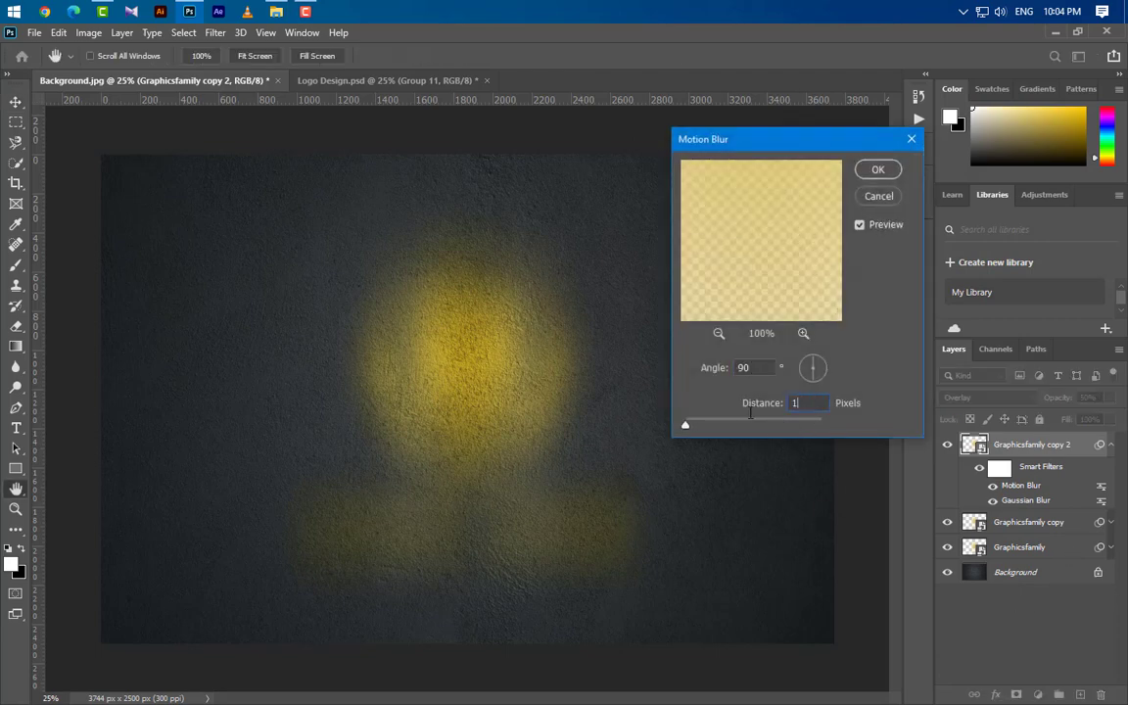
{"action": "left_click", "coordinate": [878, 170]}
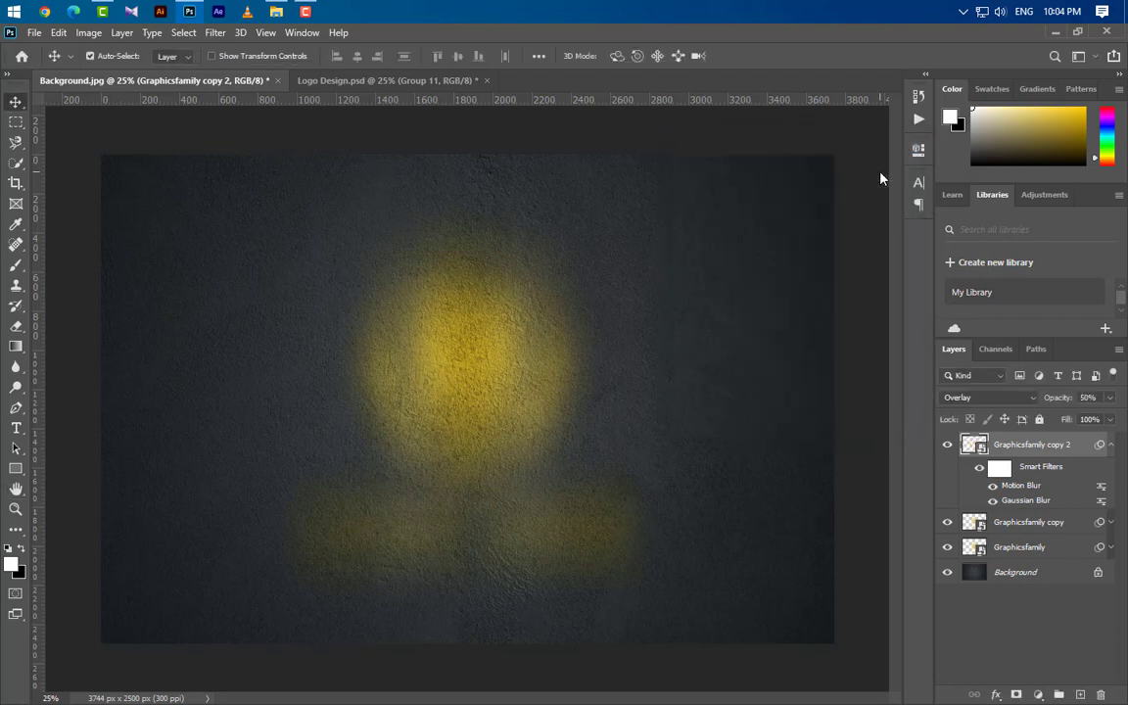
Step: Set the Gaussian Blur radius on the topmost logo copy to 20 pixels and collapse its smart filters
{"action": "double_click", "coordinate": [1025, 500]}
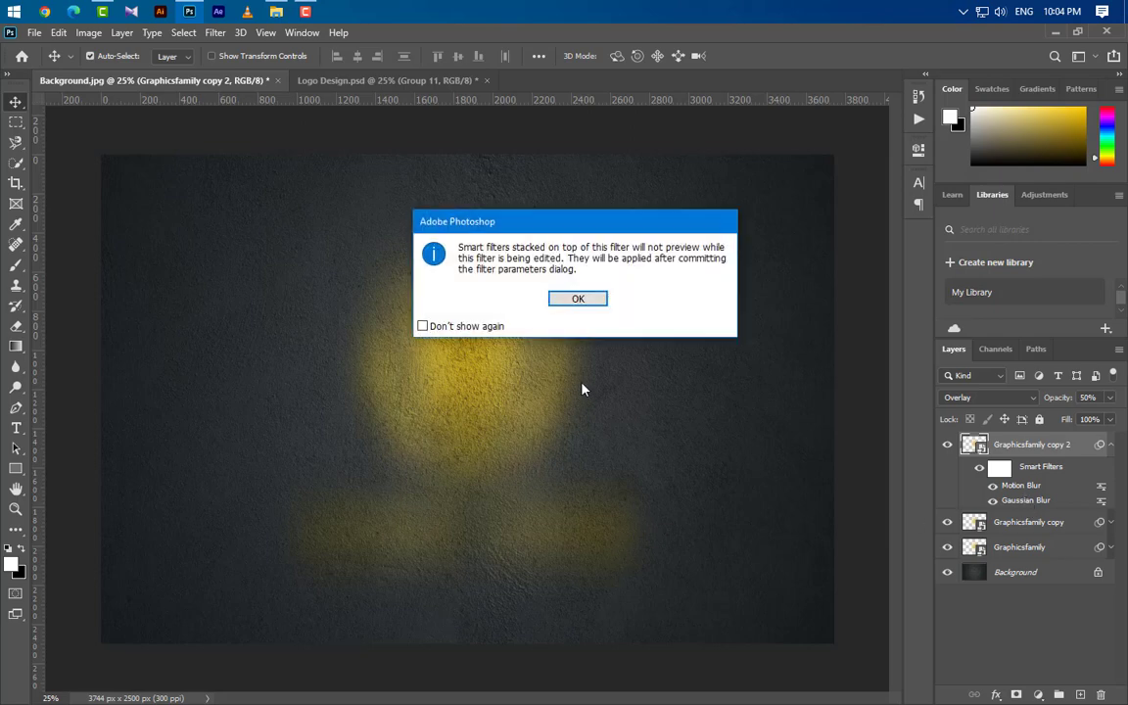
{"action": "left_click", "coordinate": [576, 298]}
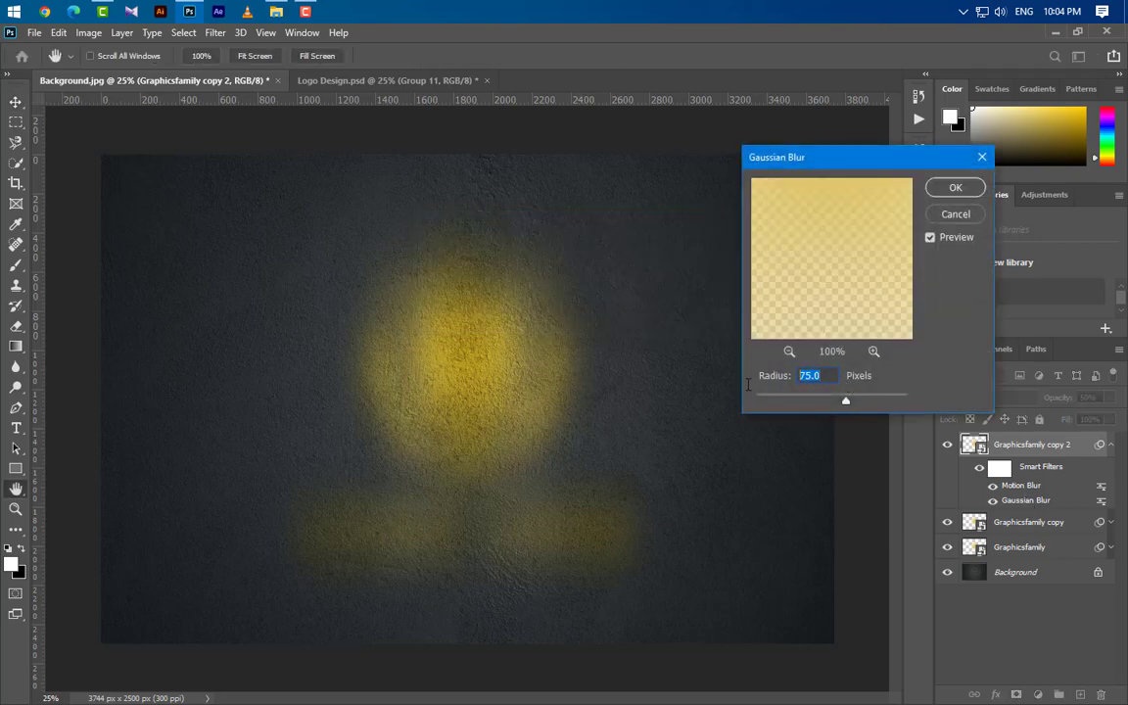
{"action": "type", "text": "20"}
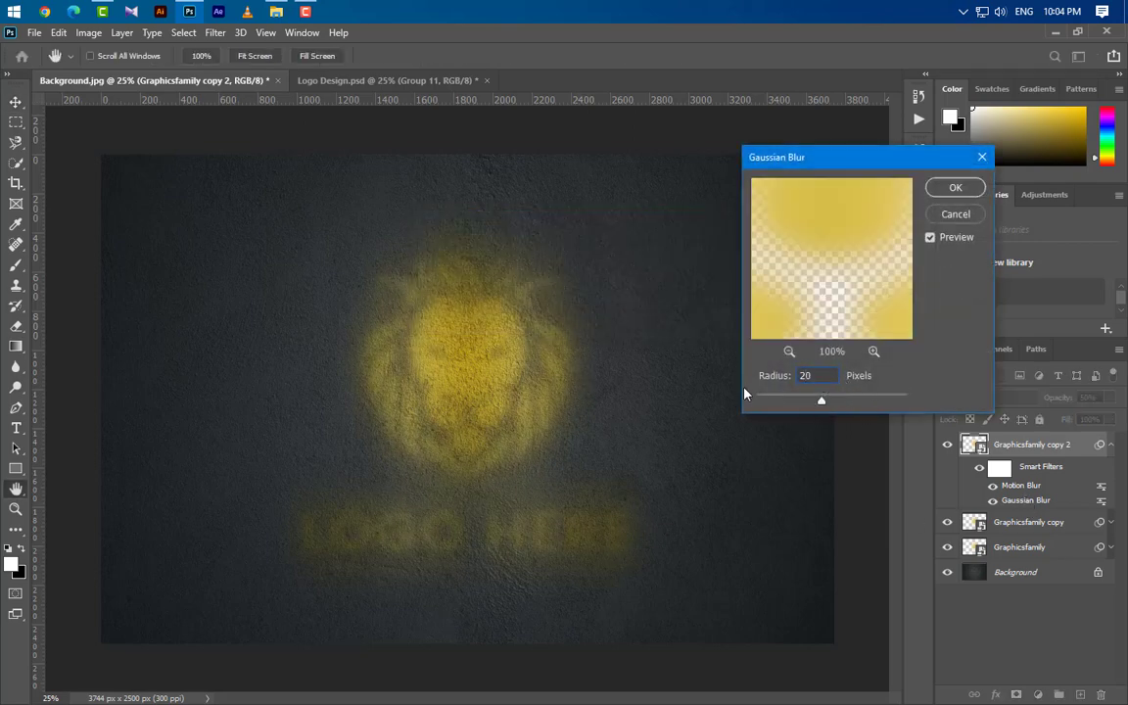
{"action": "left_click", "coordinate": [949, 187]}
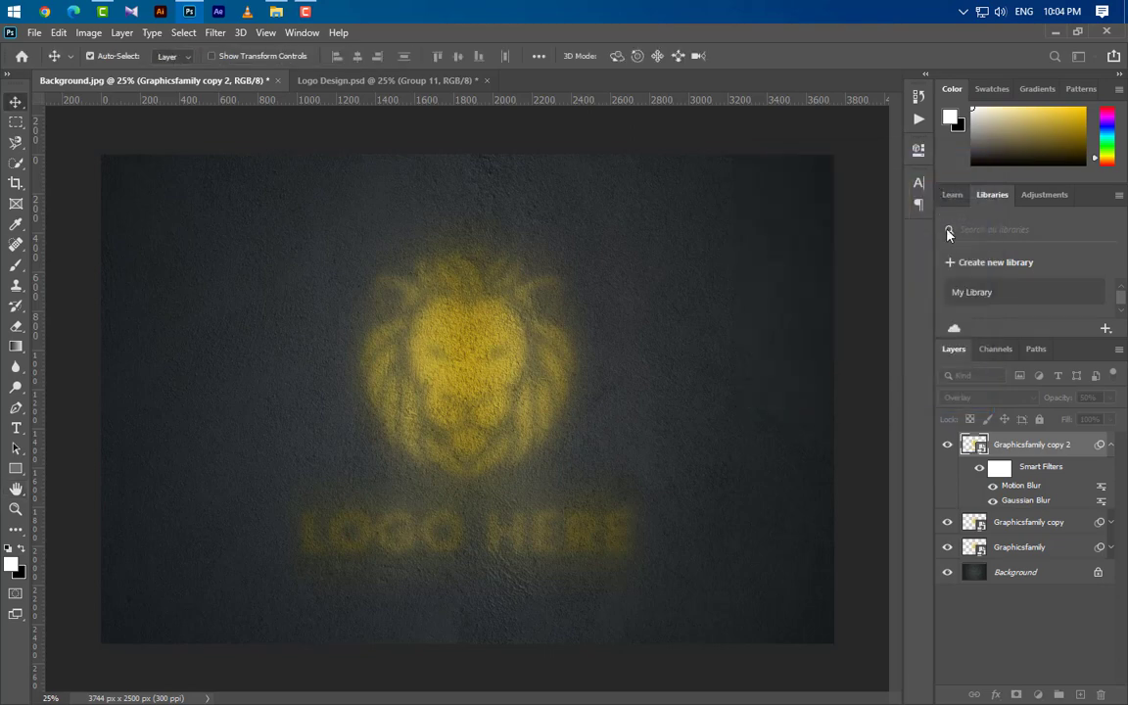
{"action": "left_click", "coordinate": [1110, 444]}
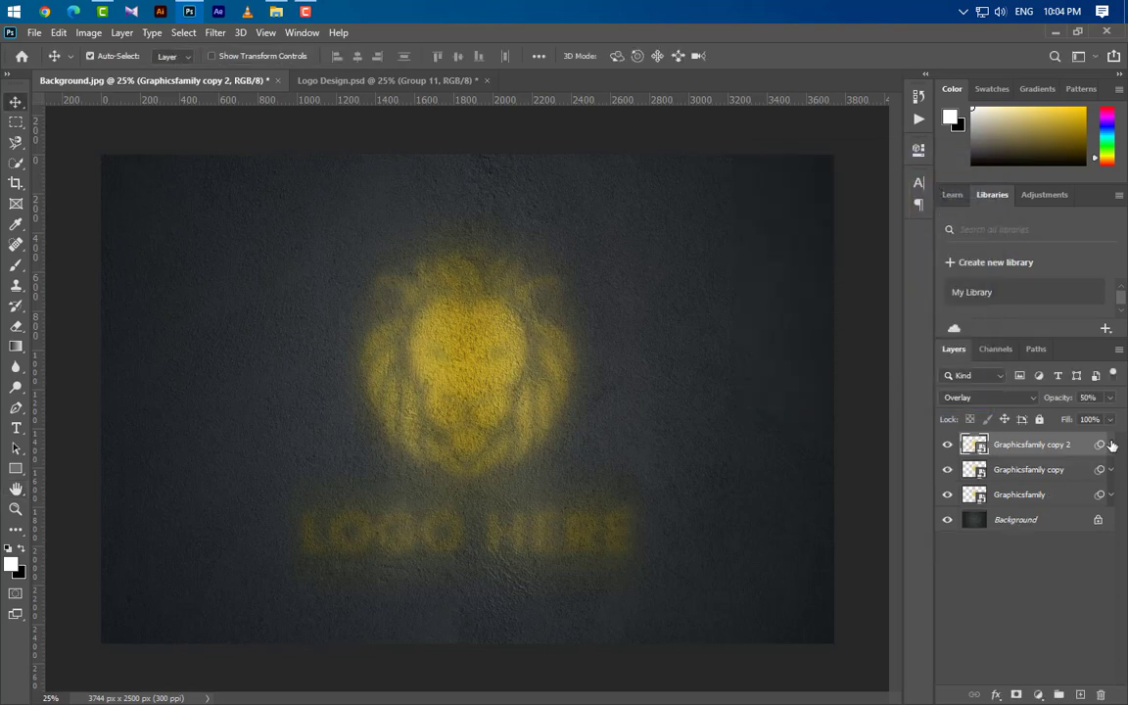
Step: Group the three blurred Graphicsfamily layers above the background
{"action": "left_click", "coordinate": [1027, 468], "text": "ctrl"}
{"action": "left_click", "coordinate": [1019, 495], "text": "ctrl"}
{"action": "key", "text": "ctrl+g"}
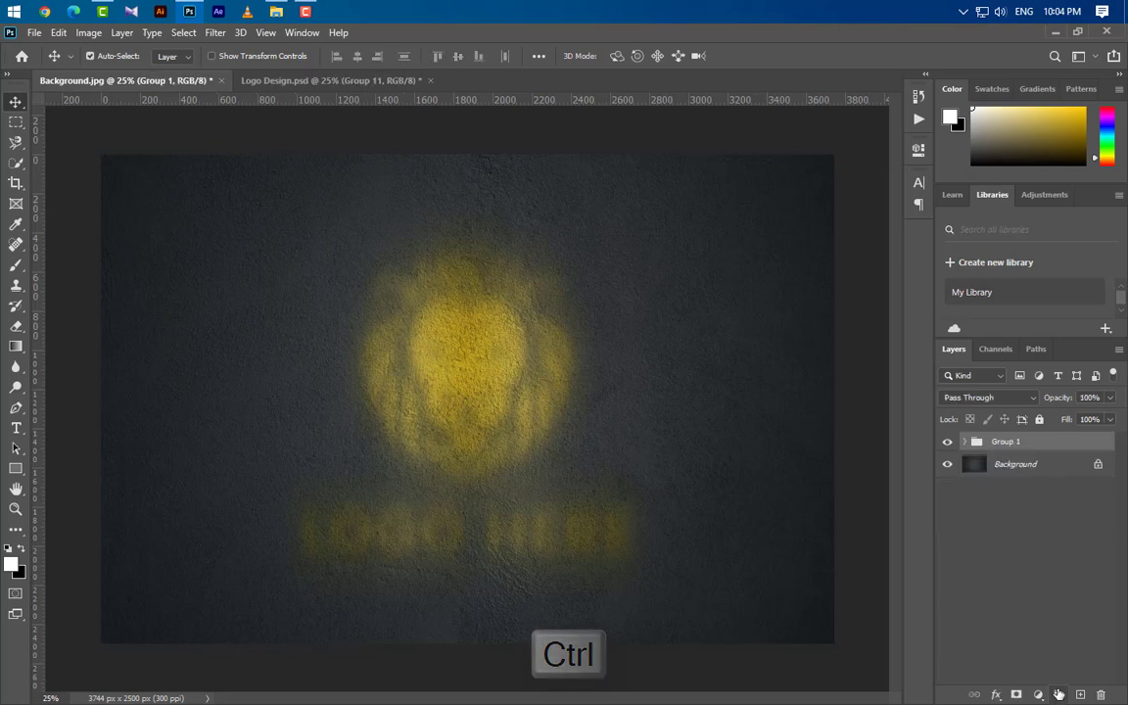
Step: Place a duplicate of the group's topmost logo layer above the group and clear its smart filters
{"action": "left_click", "coordinate": [966, 443]}
{"action": "left_click_drag", "start_coordinate": [1075, 465], "coordinate": [1081, 694]}
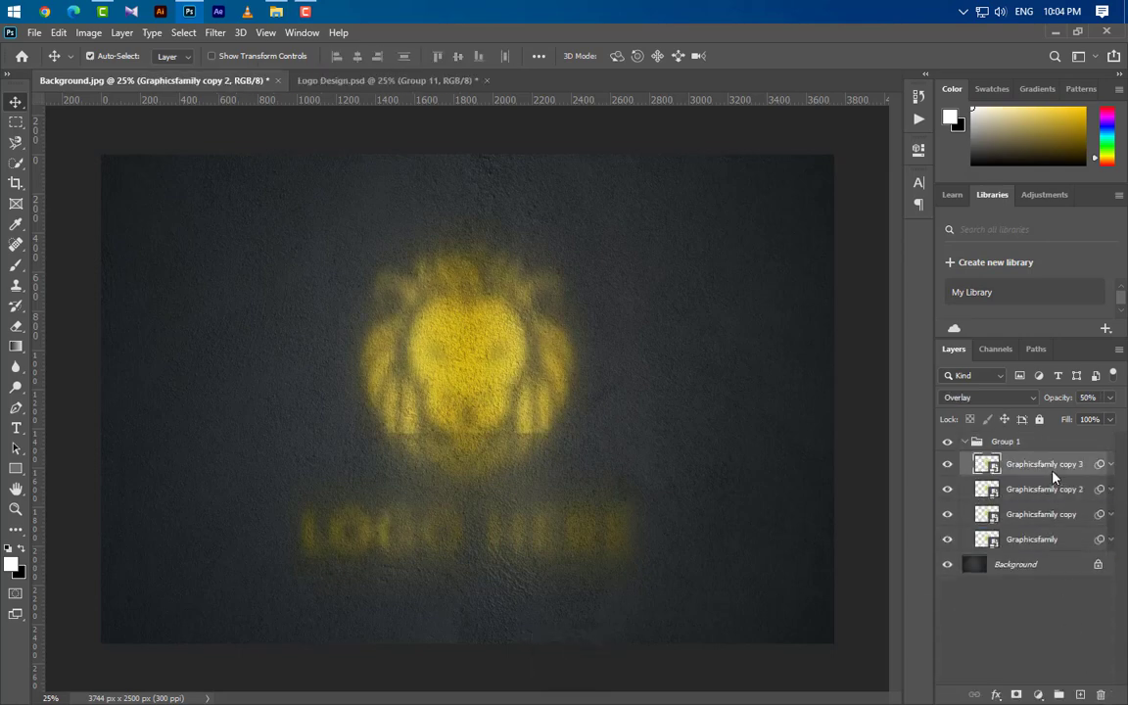
{"action": "left_click_drag", "start_coordinate": [1028, 466], "coordinate": [1051, 436]}
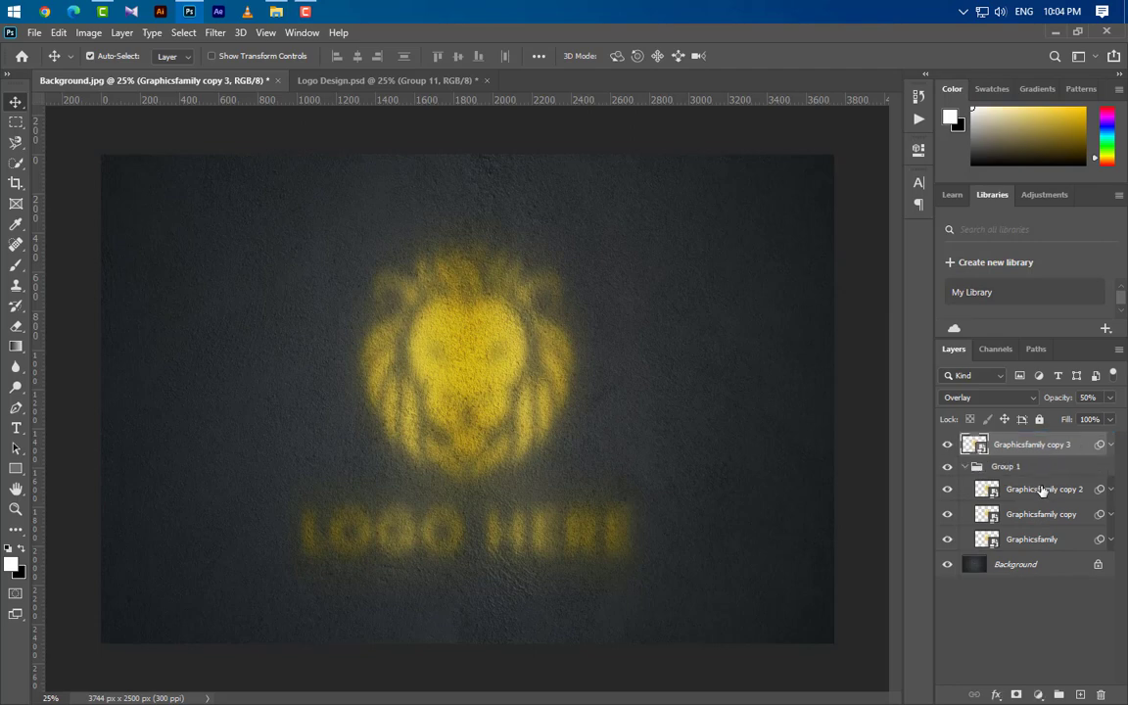
{"action": "left_click", "coordinate": [964, 468]}
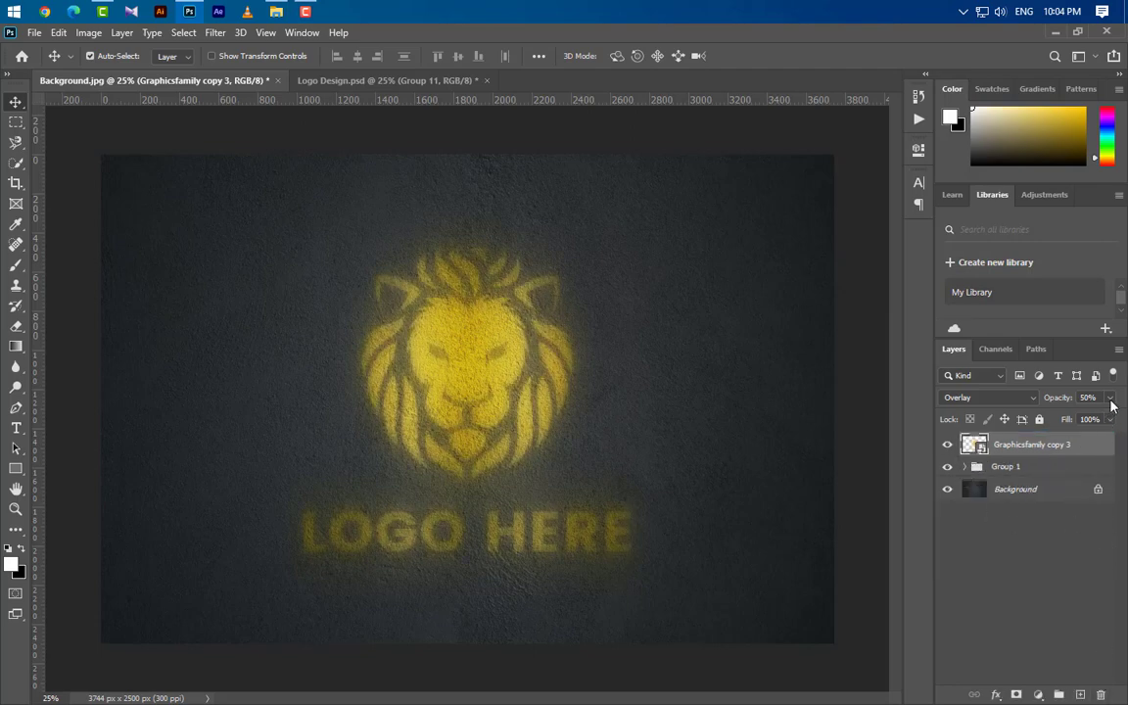
Step: Set the sharp logo layer above the group to 100% opacity and Normal blend mode
{"action": "left_click", "coordinate": [1110, 400]}
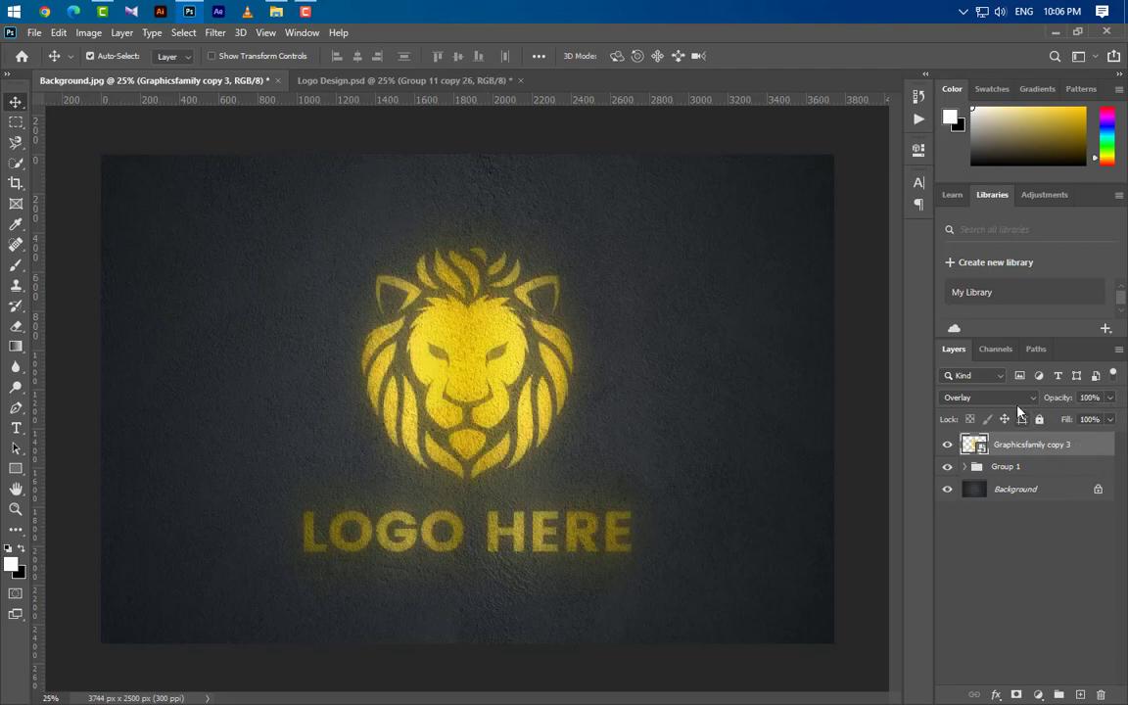
{"action": "left_click", "coordinate": [1001, 398]}
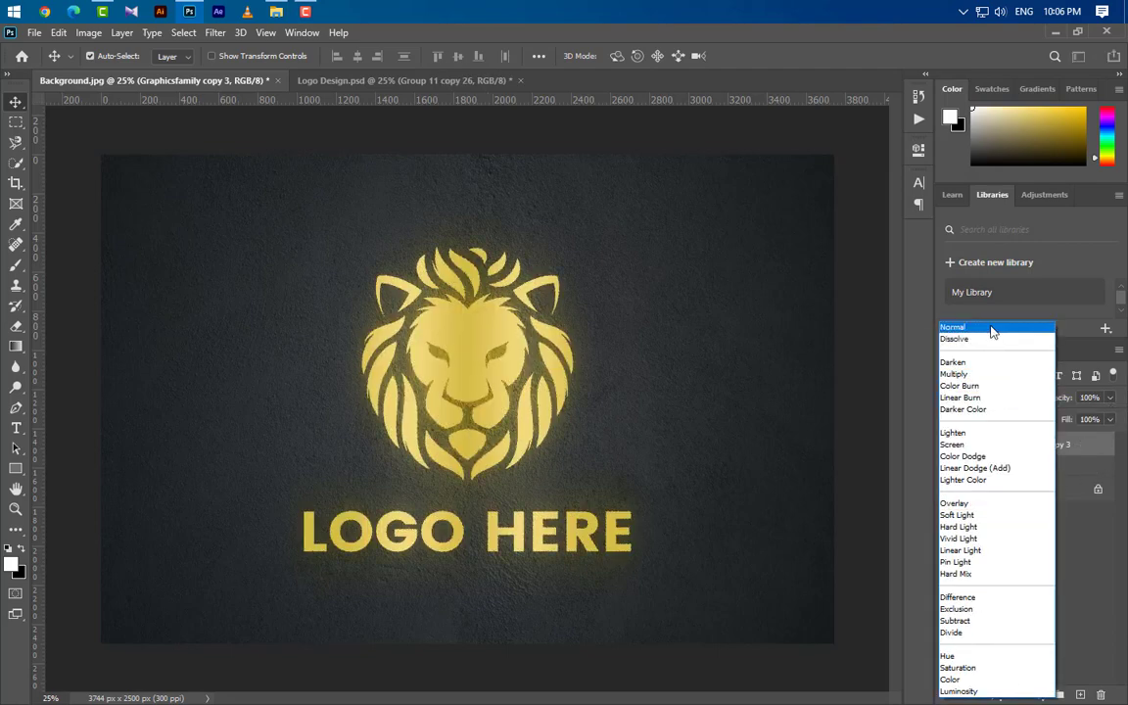
{"action": "left_click", "coordinate": [991, 329]}
Step: Add a black (000000) Color Overlay in Normal mode at 100% opacity to the sharp logo layer
{"action": "double_click", "coordinate": [1106, 447]}
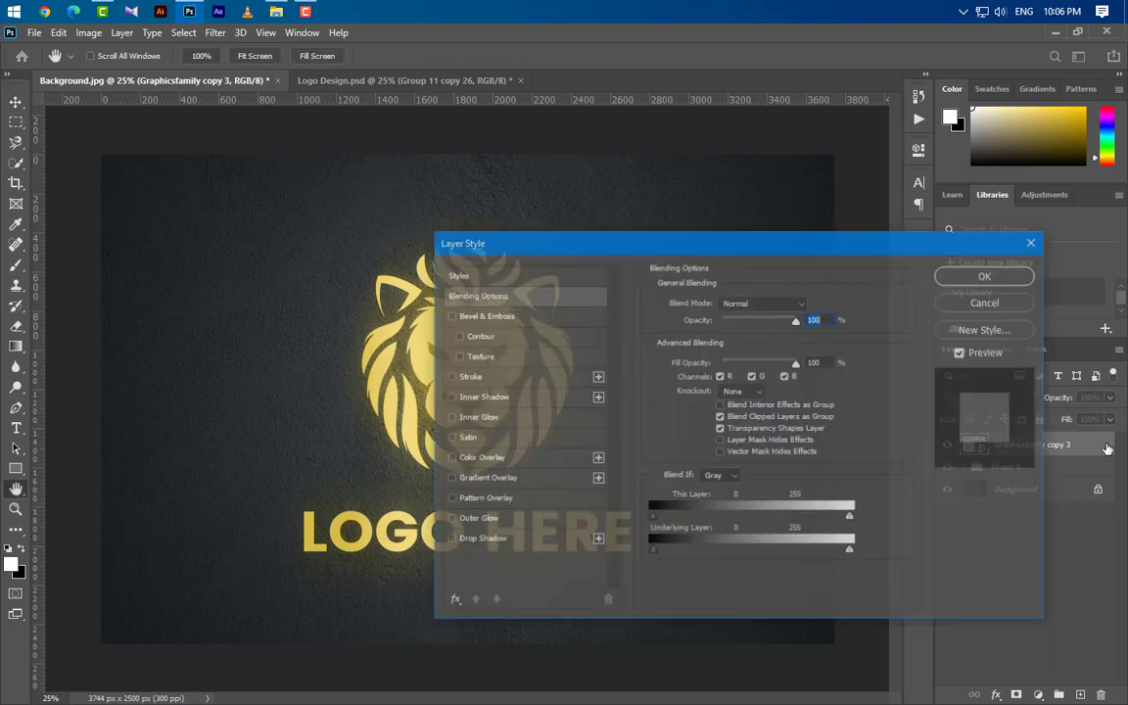
{"action": "left_click", "coordinate": [524, 459]}
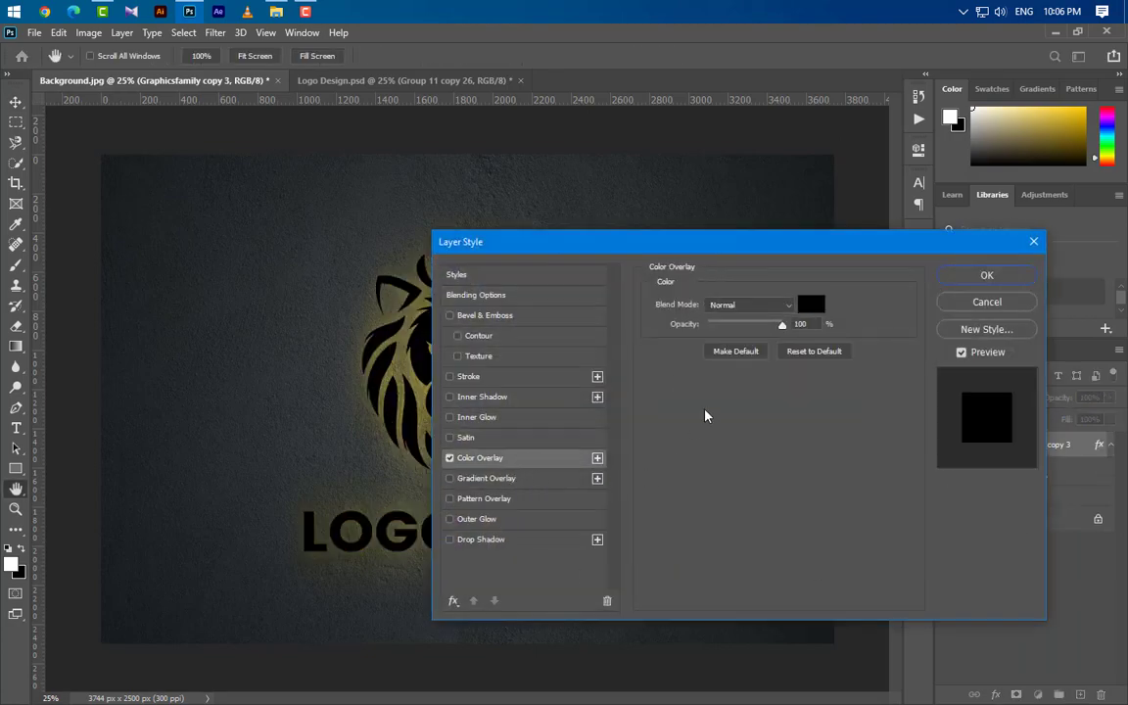
{"action": "left_click", "coordinate": [809, 304]}
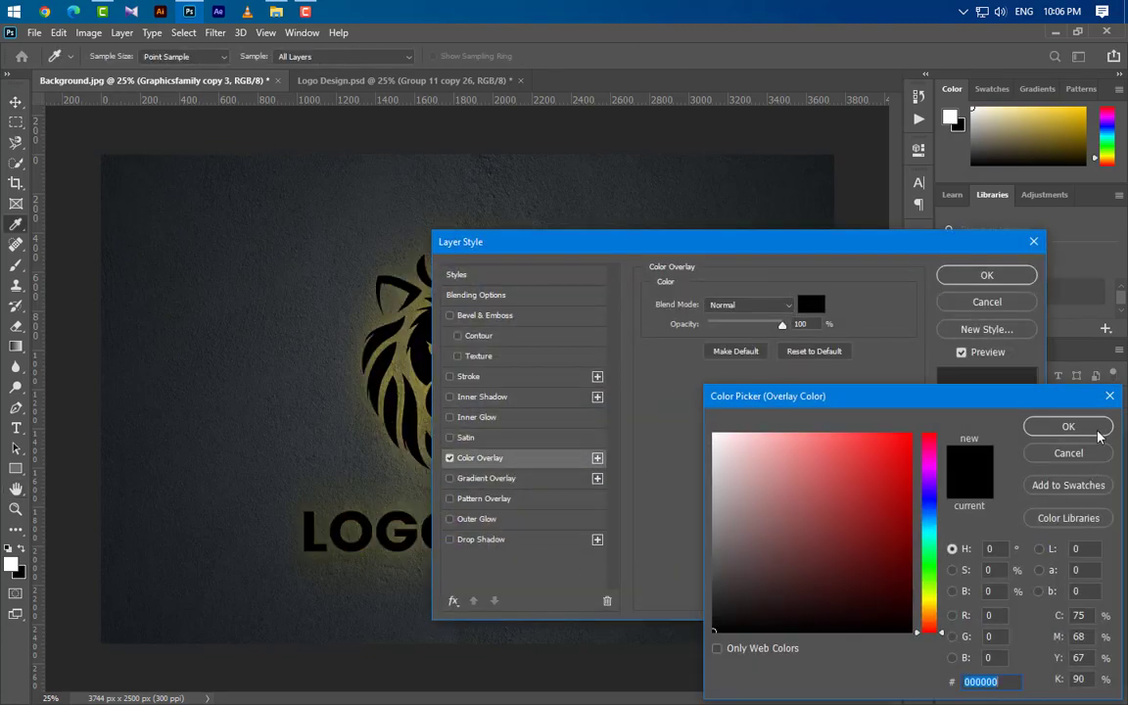
{"action": "left_click", "coordinate": [1068, 427]}
Step: Add a Drop Shadow to the logo layer with Normal blend mode and black (000000) as its colour
{"action": "left_click", "coordinate": [552, 543]}
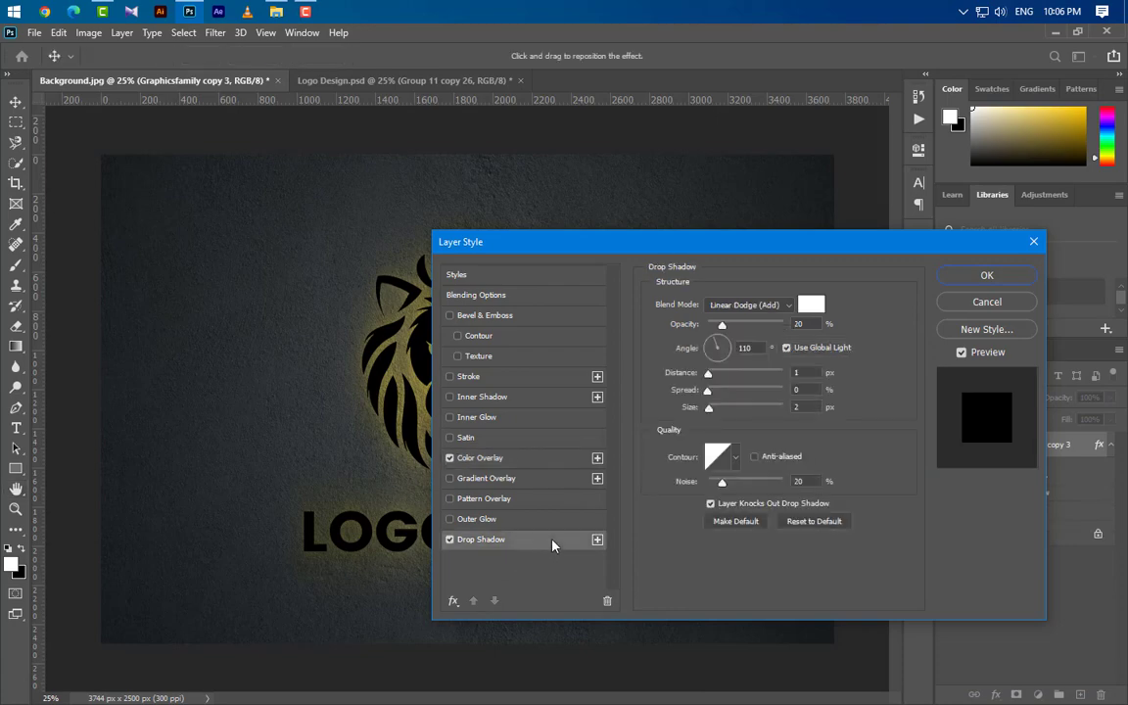
{"action": "left_click", "coordinate": [789, 309]}
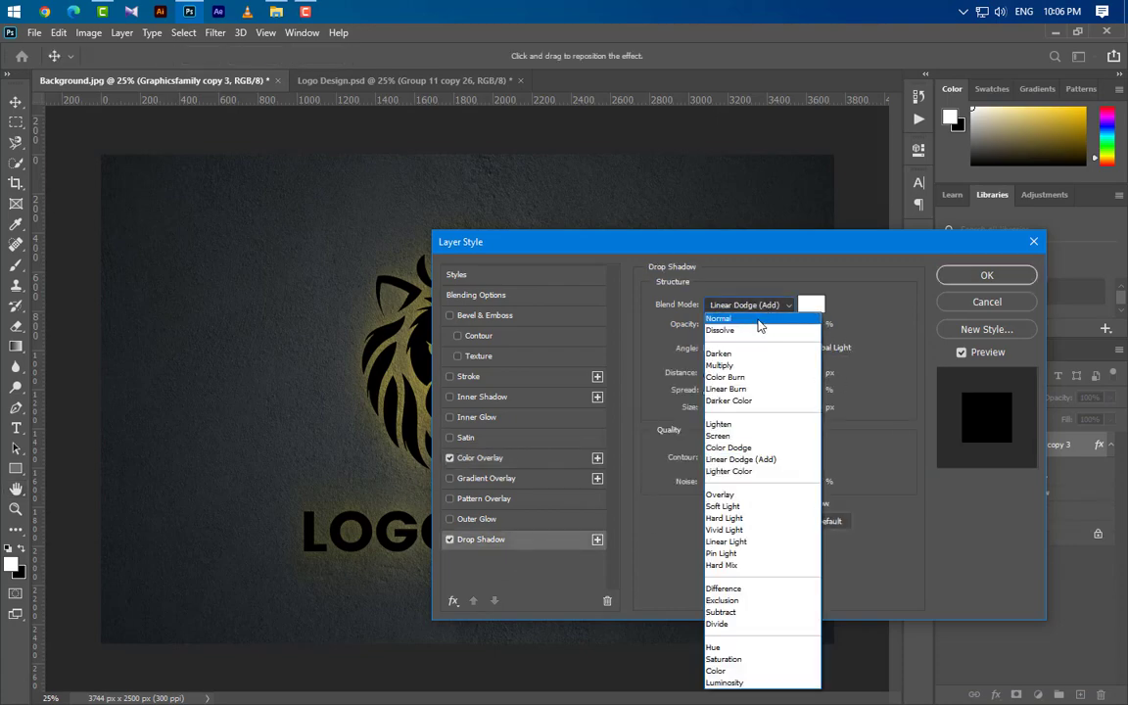
{"action": "left_click", "coordinate": [805, 315]}
{"action": "left_click", "coordinate": [809, 305]}
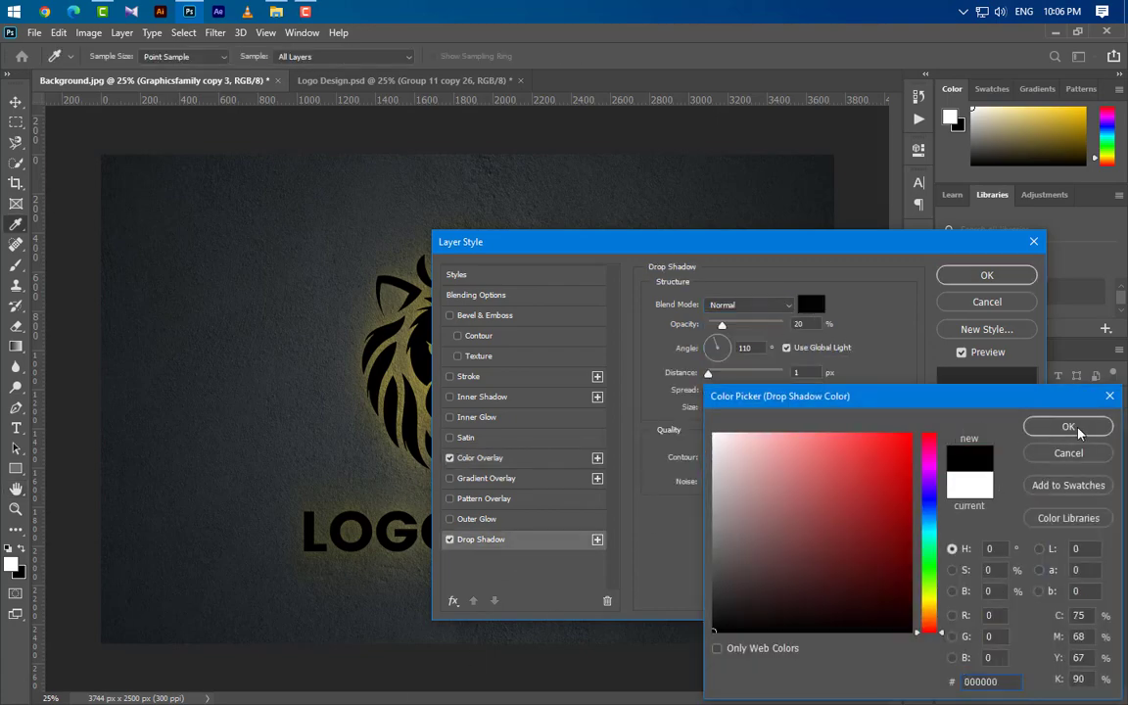
{"action": "left_click", "coordinate": [1068, 426]}
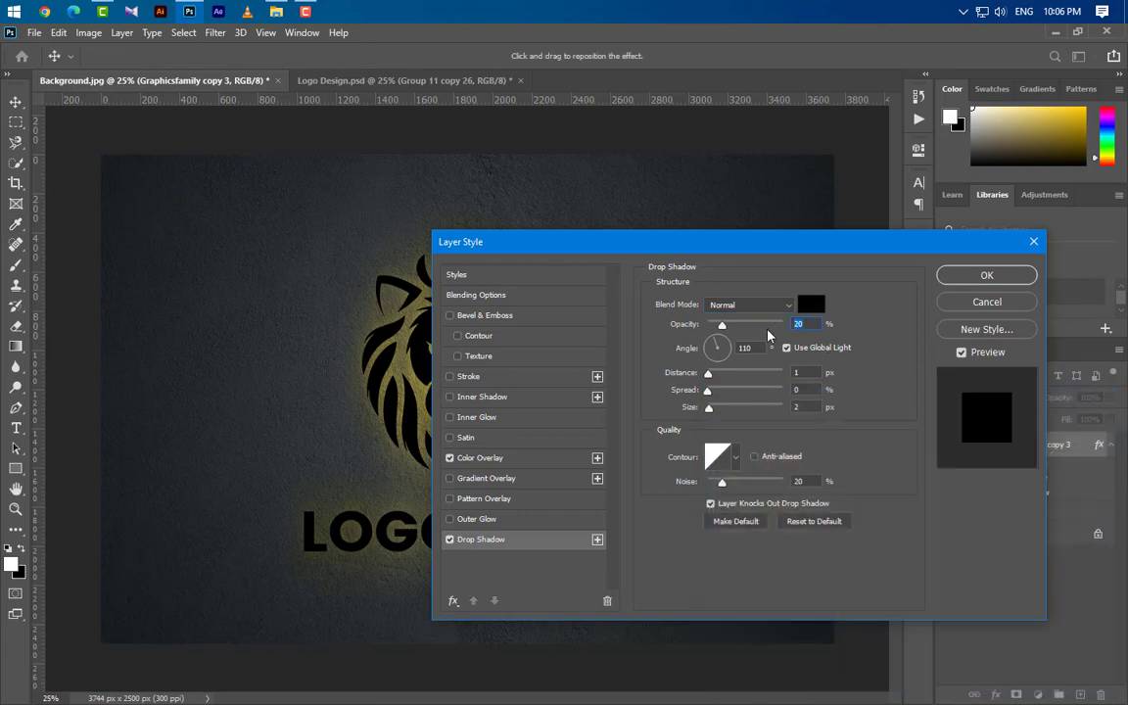
Step: Set the drop shadow's opacity to 75%, distance to 5 px, size to 15 px and noise to 0%
{"action": "type", "text": "75"}
{"action": "key", "text": "Tab"}
{"action": "key", "text": "Tab"}
{"action": "type", "text": "5"}
{"action": "key", "text": "Tab"}
{"action": "key", "text": "Tab"}
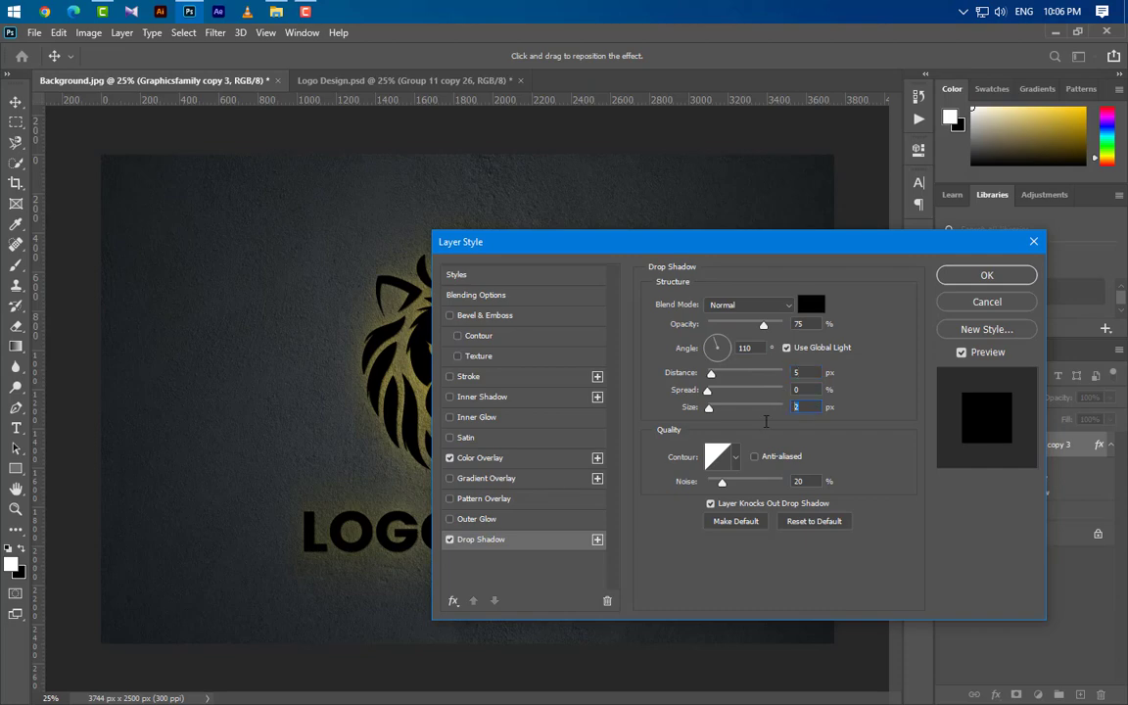
{"action": "type", "text": "15"}
{"action": "left_click_drag", "start_coordinate": [727, 487], "coordinate": [629, 488]}
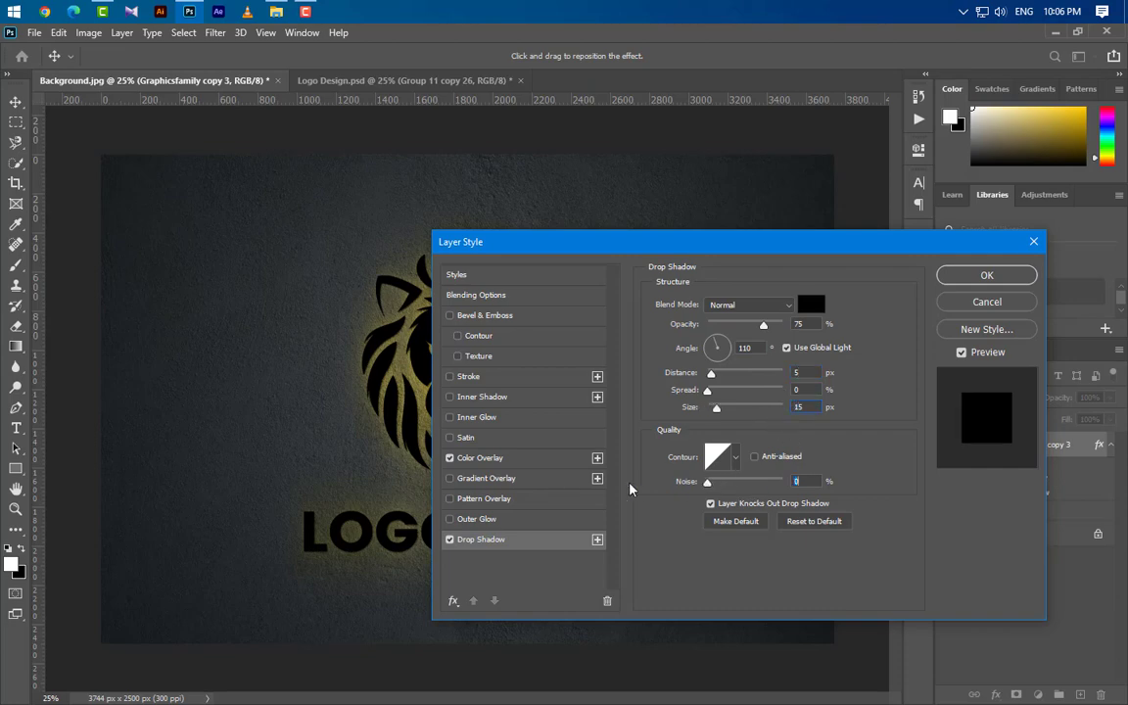
Step: Add a second Drop Shadow to the black logo layer with 50% opacity and 15 px distance
{"action": "left_click", "coordinate": [597, 540]}
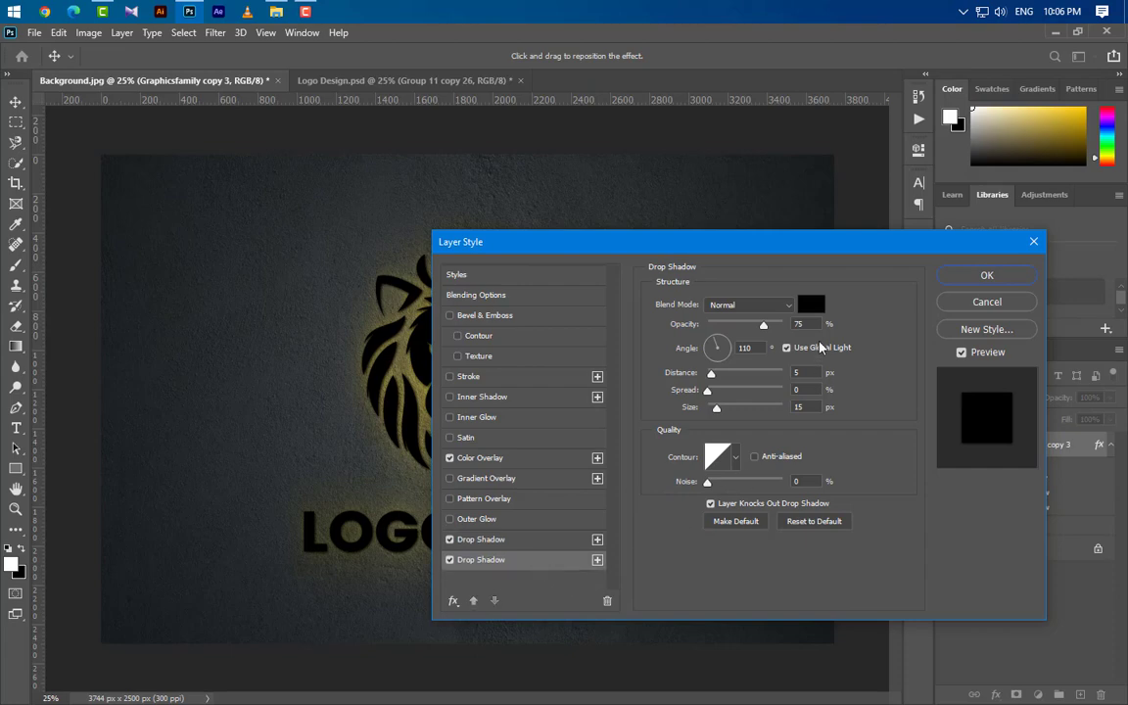
{"action": "double_click", "coordinate": [796, 323]}
{"action": "type", "text": "50"}
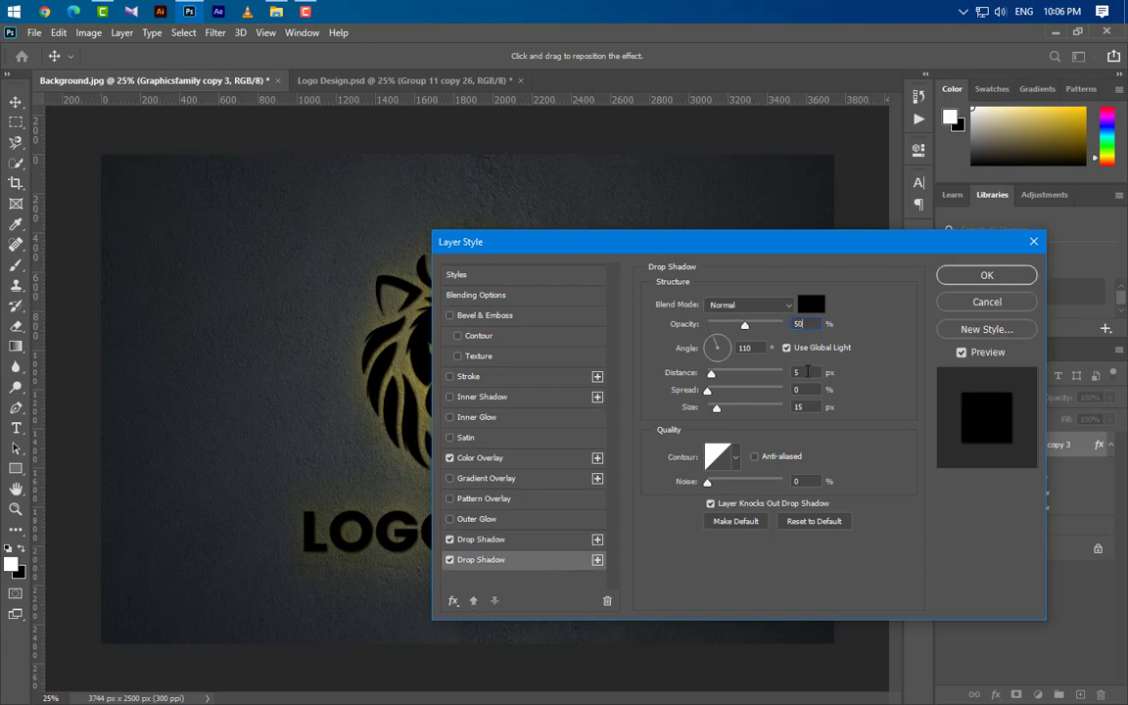
{"action": "double_click", "coordinate": [797, 373]}
{"action": "type", "text": "15"}
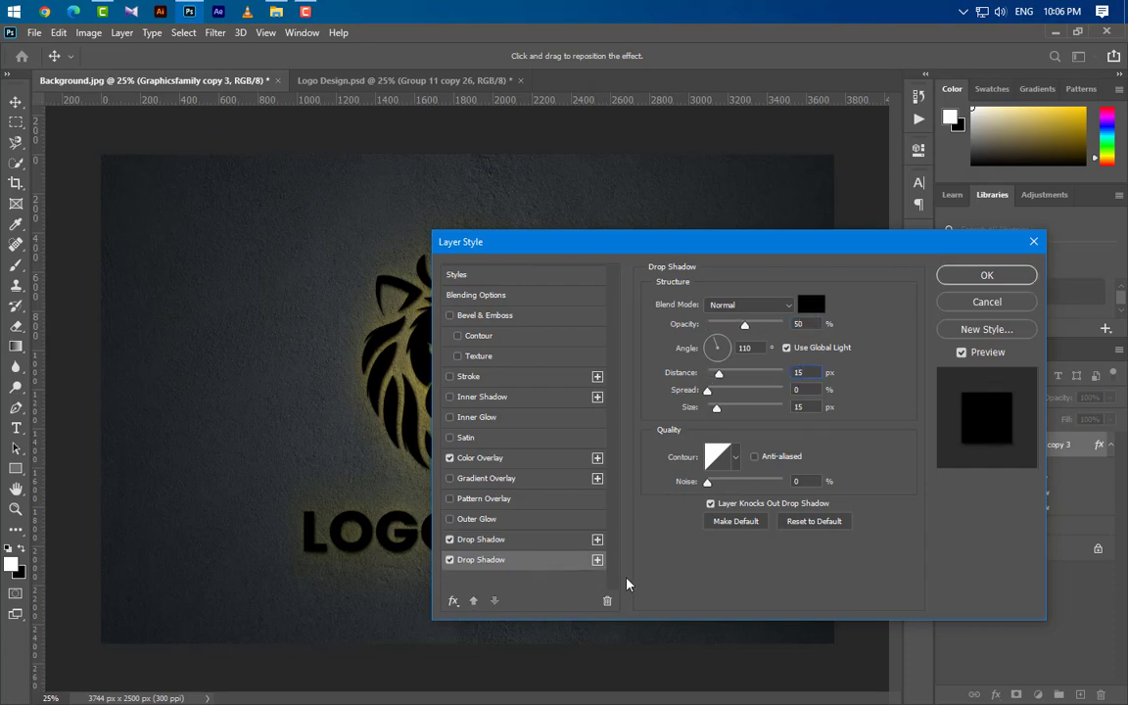
Step: Add a third Drop Shadow to the black logo layer with 25% opacity, 25 px distance and 25 px size
{"action": "left_click", "coordinate": [597, 559]}
{"action": "left_click", "coordinate": [544, 582]}
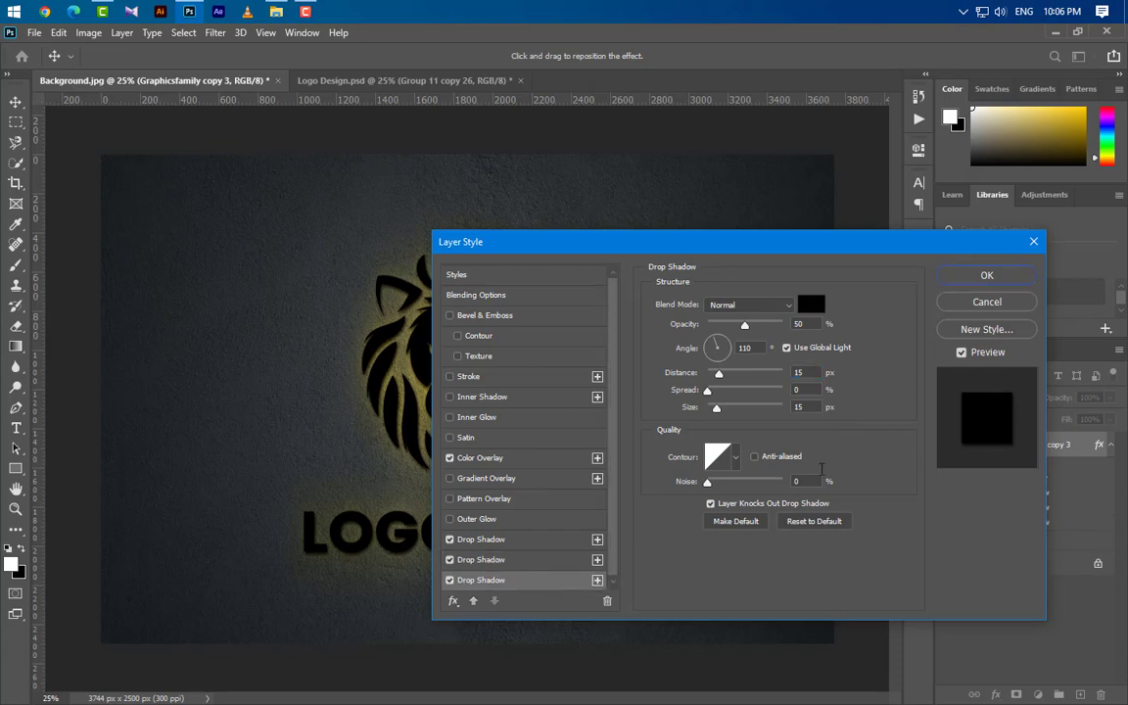
{"action": "type", "text": "25"}
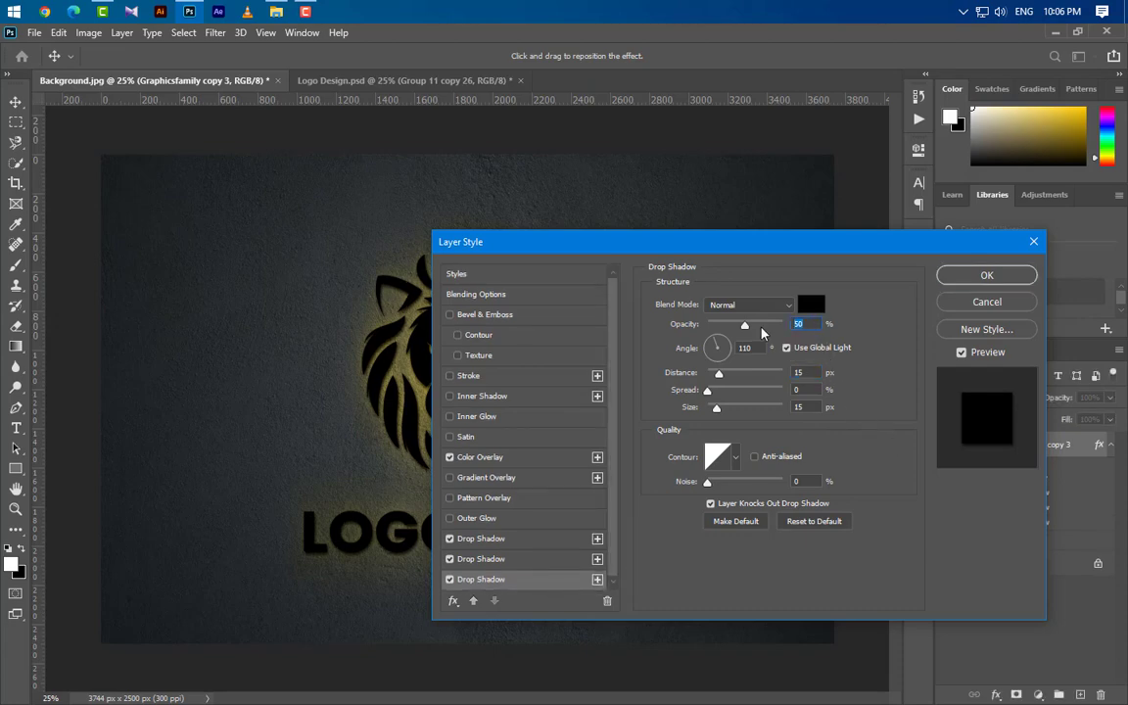
{"action": "key", "text": "Tab"}
{"action": "key", "text": "Tab"}
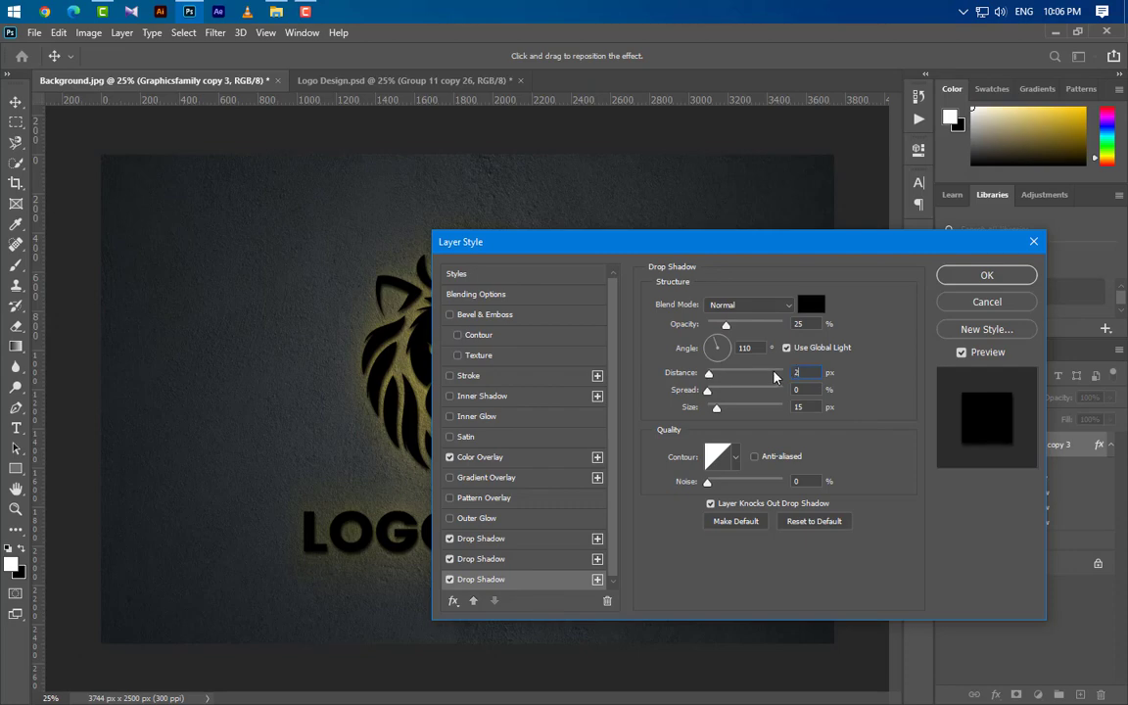
{"action": "type", "text": "25"}
{"action": "key", "text": "Tab"}
{"action": "type", "text": "25"}
Step: Add a fourth Drop Shadow with 20% opacity, 45 px distance and 35 px size, and apply the layer style
{"action": "left_click", "coordinate": [597, 579]}
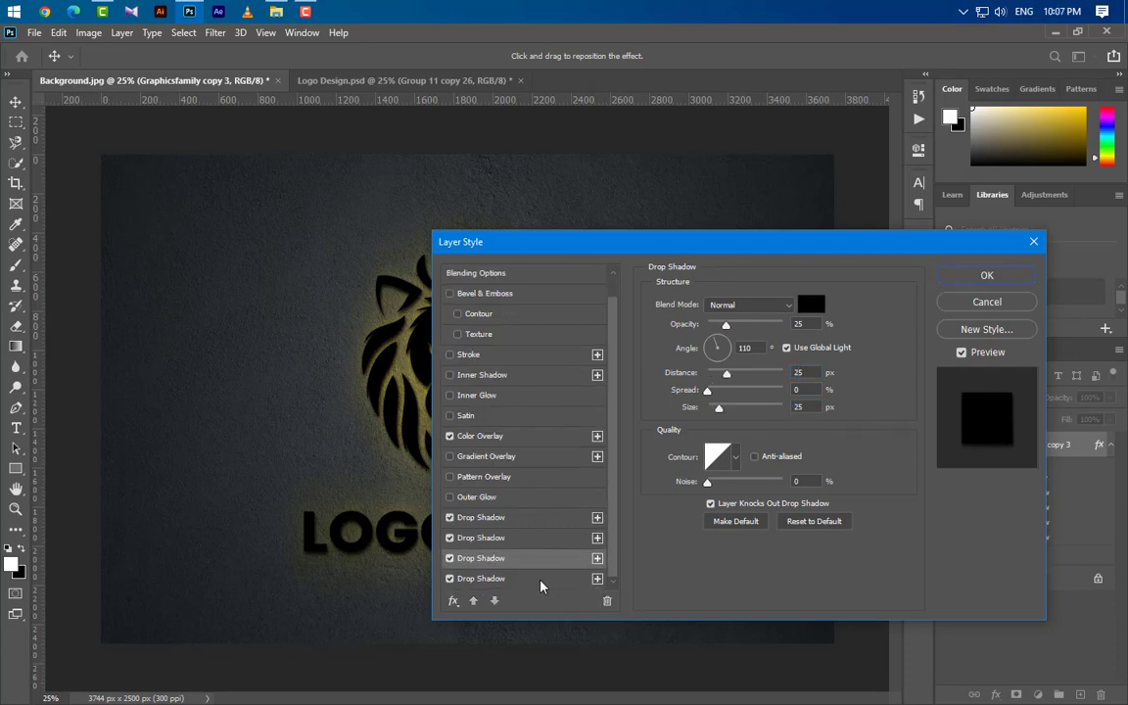
{"action": "left_click", "coordinate": [542, 582]}
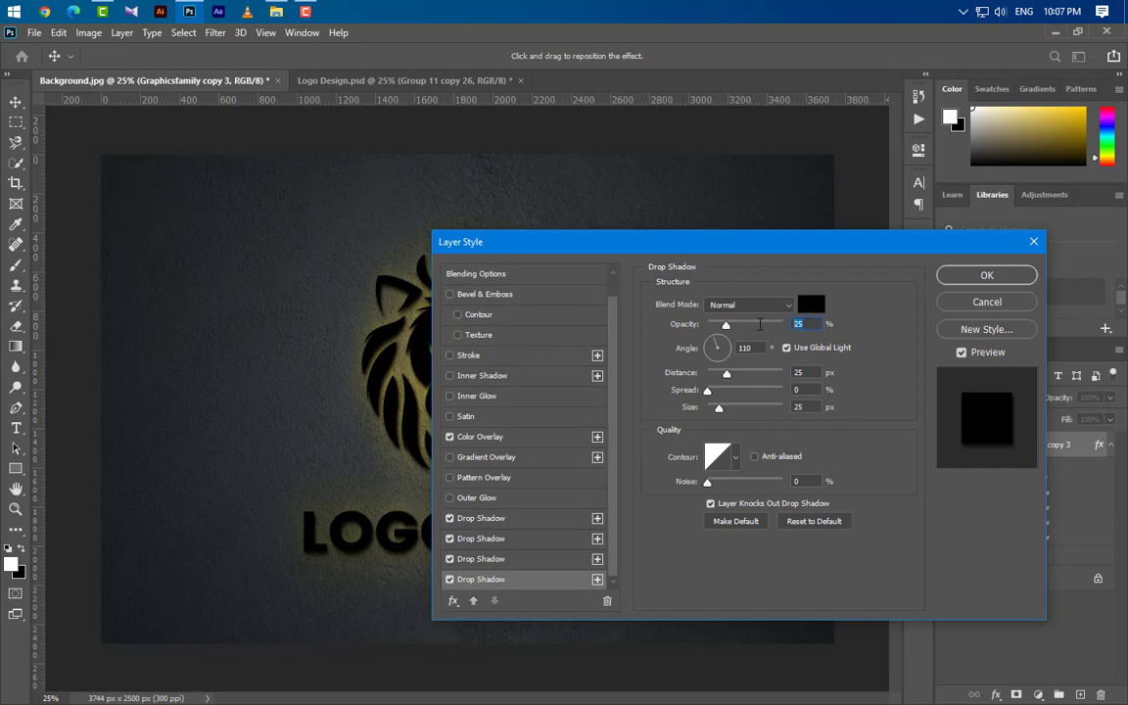
{"action": "type", "text": "20"}
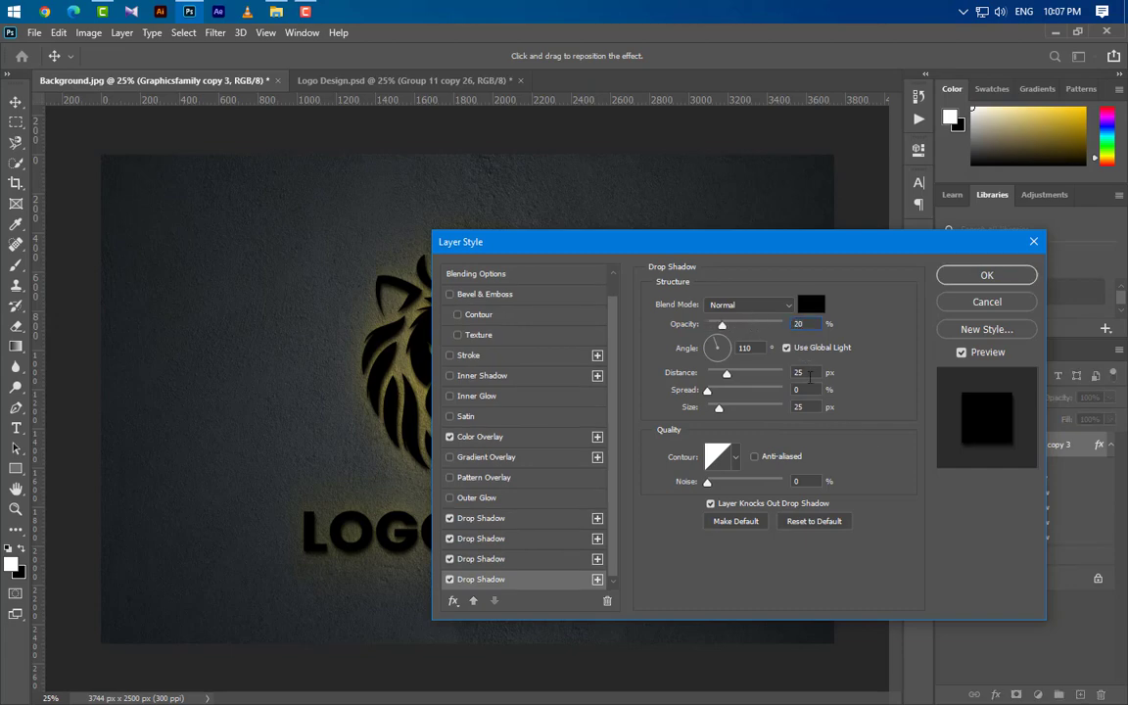
{"action": "double_click", "coordinate": [809, 376]}
{"action": "type", "text": "45"}
{"action": "double_click", "coordinate": [805, 407]}
{"action": "type", "text": "35"}
{"action": "left_click", "coordinate": [994, 278]}
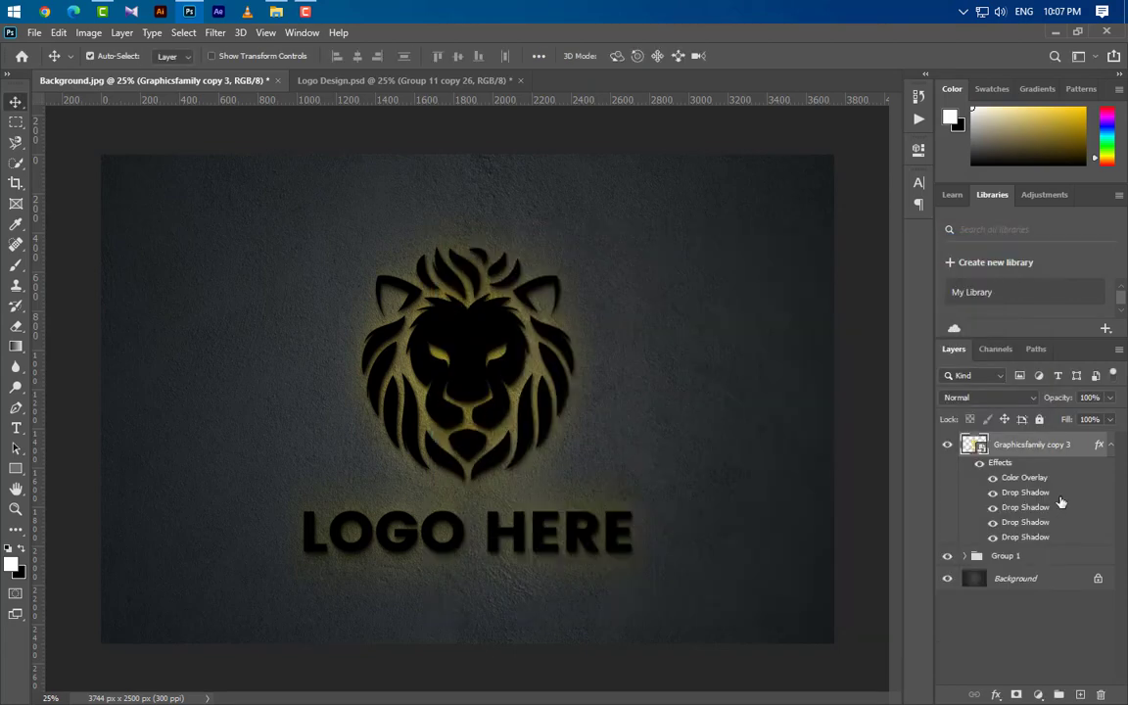
Step: Duplicate the black logo layer and remove all layer effects from the copy
{"action": "left_click", "coordinate": [1111, 446]}
{"action": "left_click_drag", "start_coordinate": [1084, 455], "coordinate": [1079, 693]}
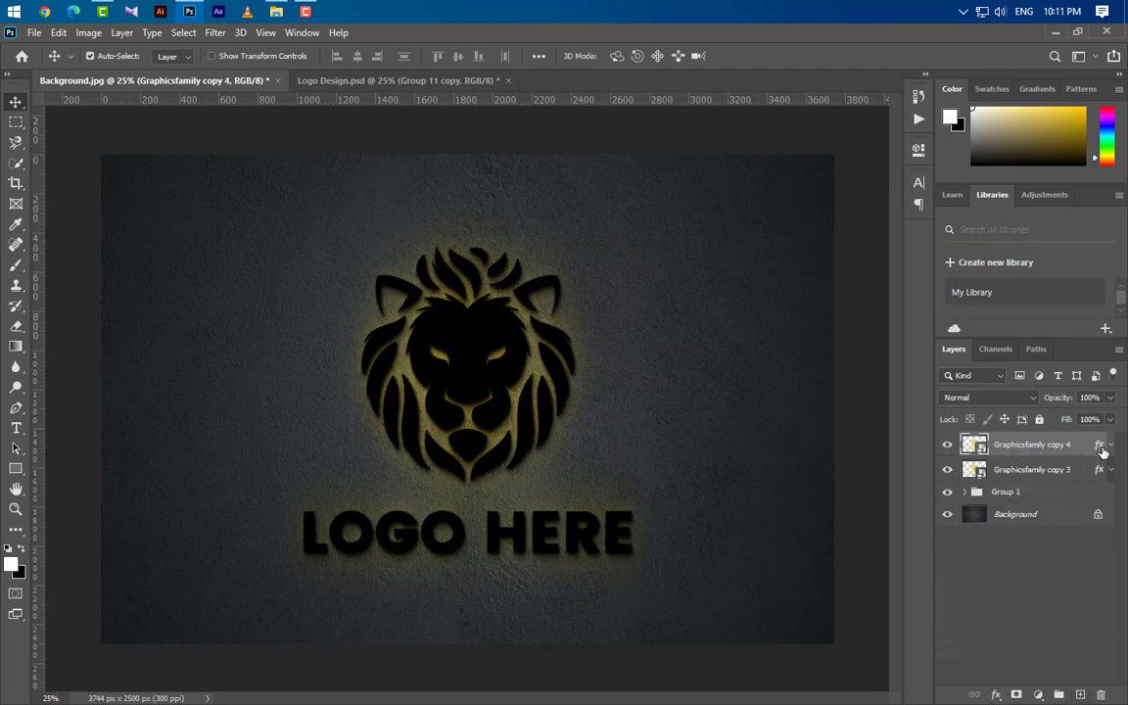
{"action": "left_click_drag", "start_coordinate": [1102, 450], "coordinate": [1100, 694]}
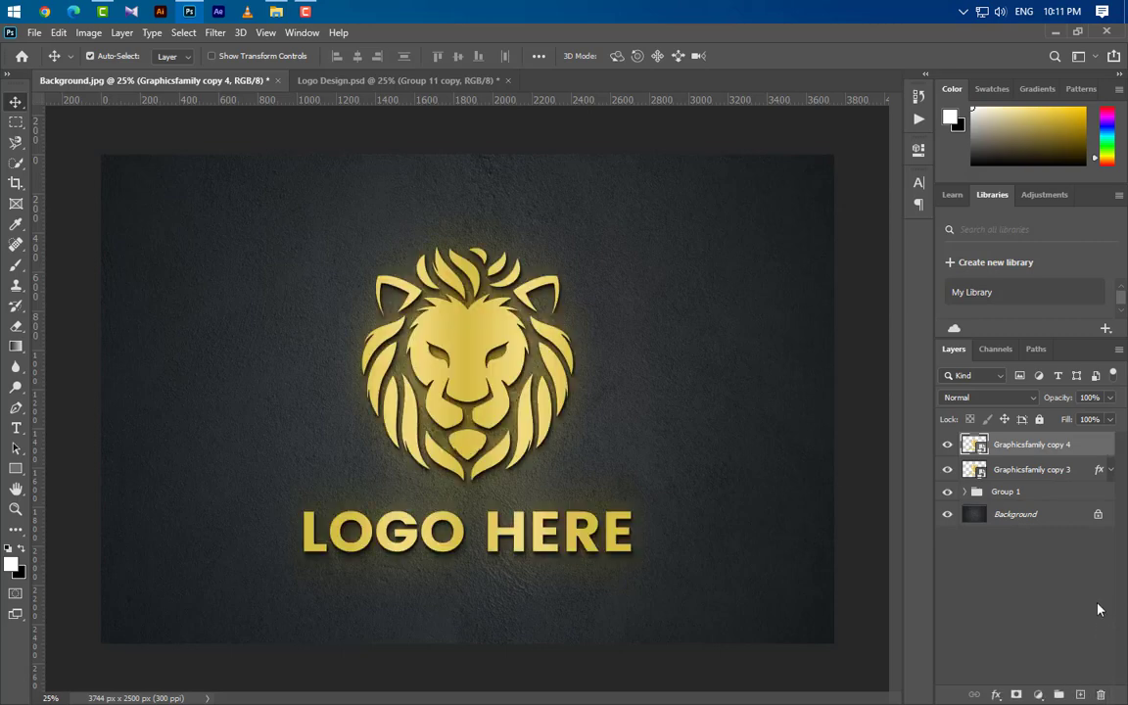
Step: Add a Bevel & Emboss to the top logo copy with Inner Bevel style, Smooth technique and 1000% depth
{"action": "double_click", "coordinate": [1097, 452]}
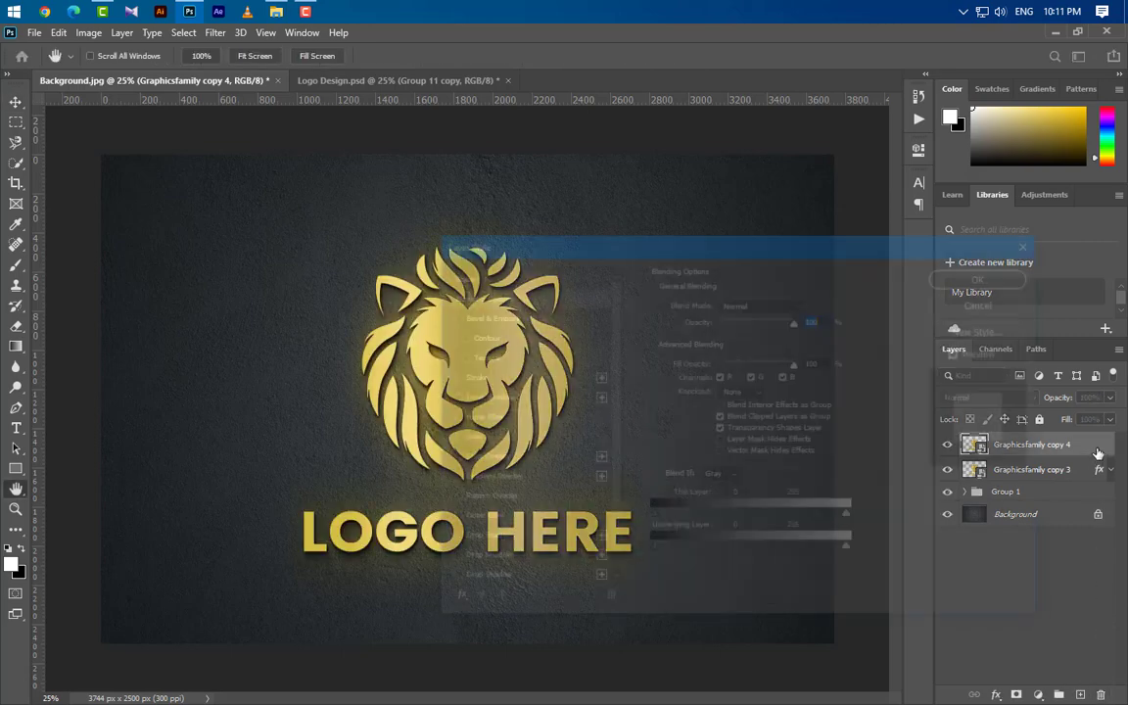
{"action": "left_click", "coordinate": [511, 318]}
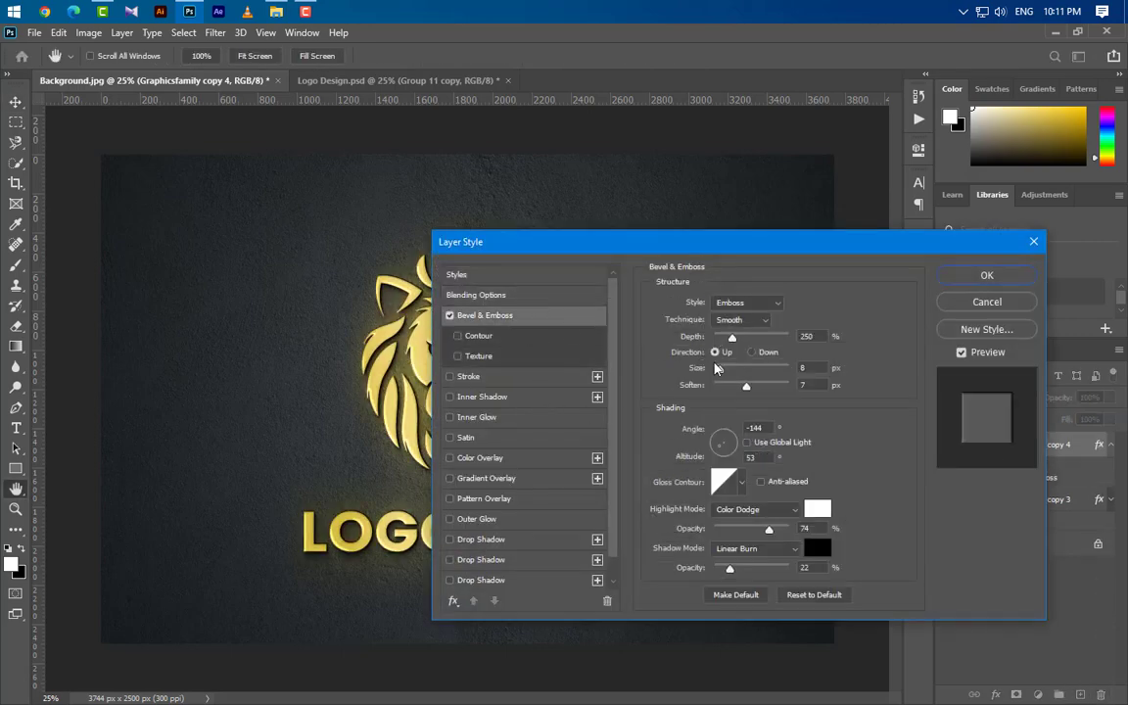
{"action": "left_click", "coordinate": [748, 304]}
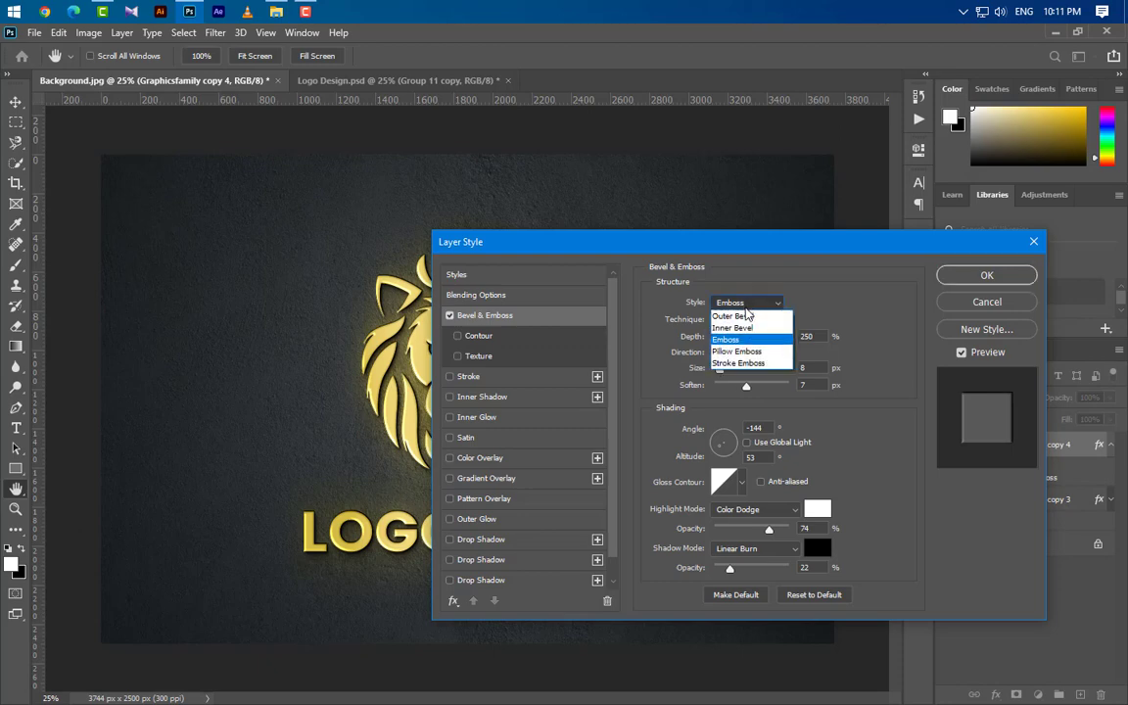
{"action": "left_click", "coordinate": [734, 327]}
{"action": "left_click", "coordinate": [752, 321]}
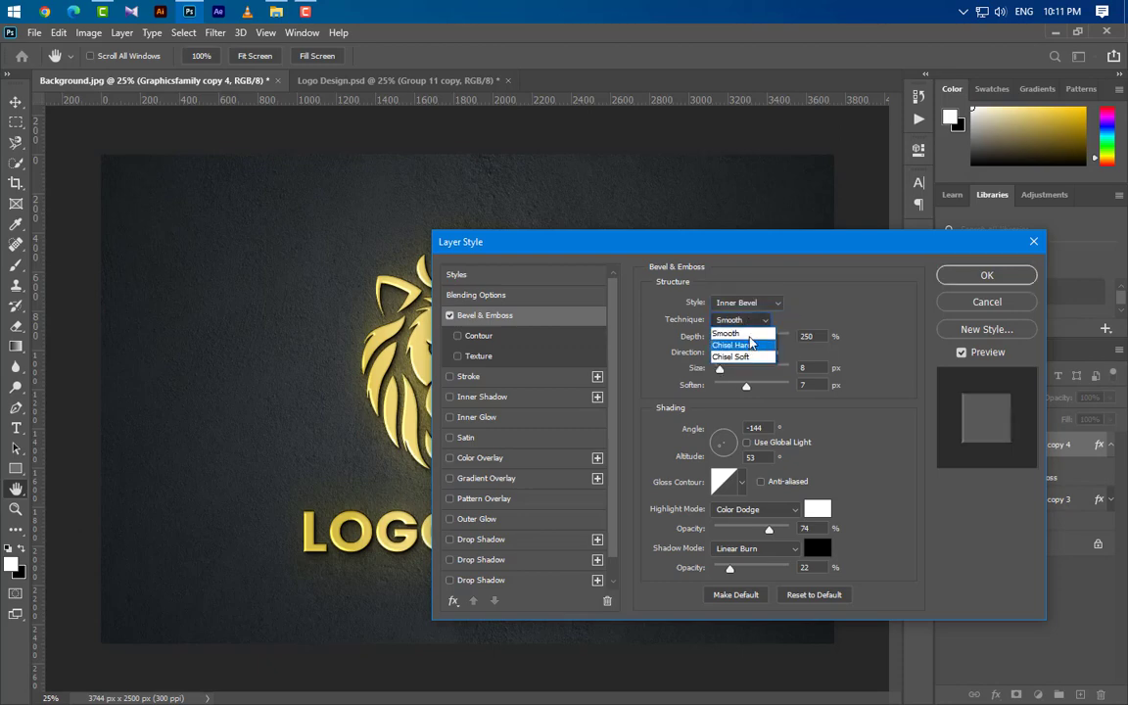
{"action": "left_click", "coordinate": [750, 334]}
{"action": "type", "text": "1000"}
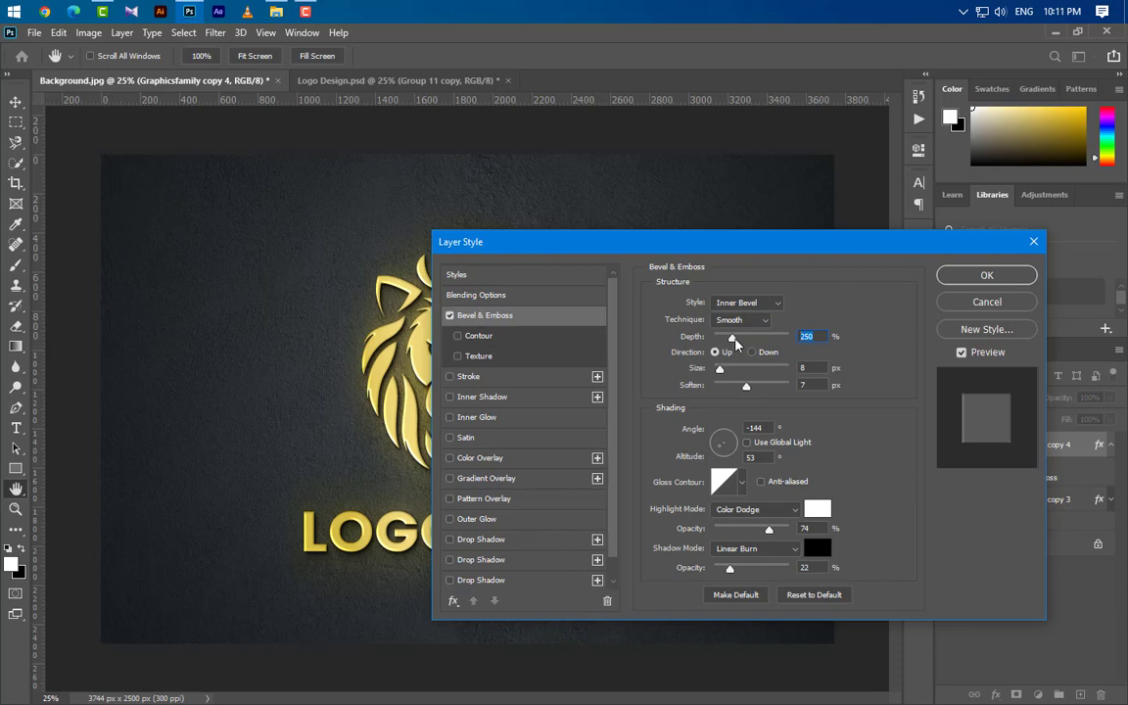
Step: Set the bevel's direction to Down, its size to 35 px and soften to 0 px
{"action": "left_click", "coordinate": [752, 351]}
{"action": "double_click", "coordinate": [805, 367]}
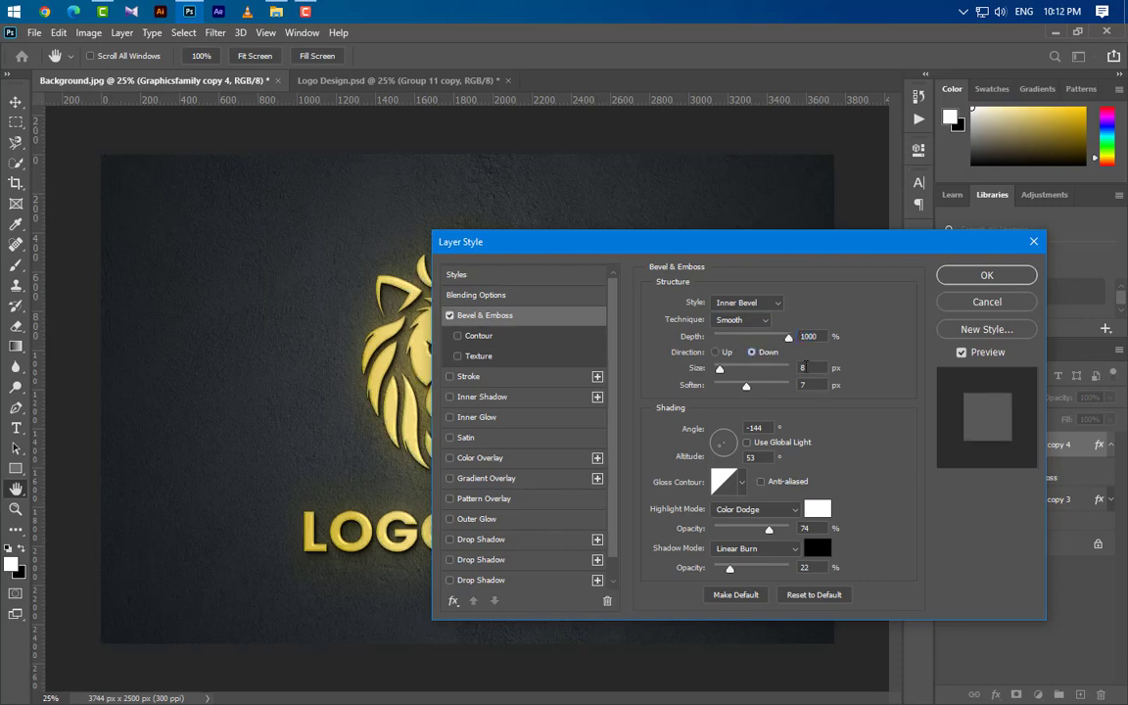
{"action": "type", "text": "35"}
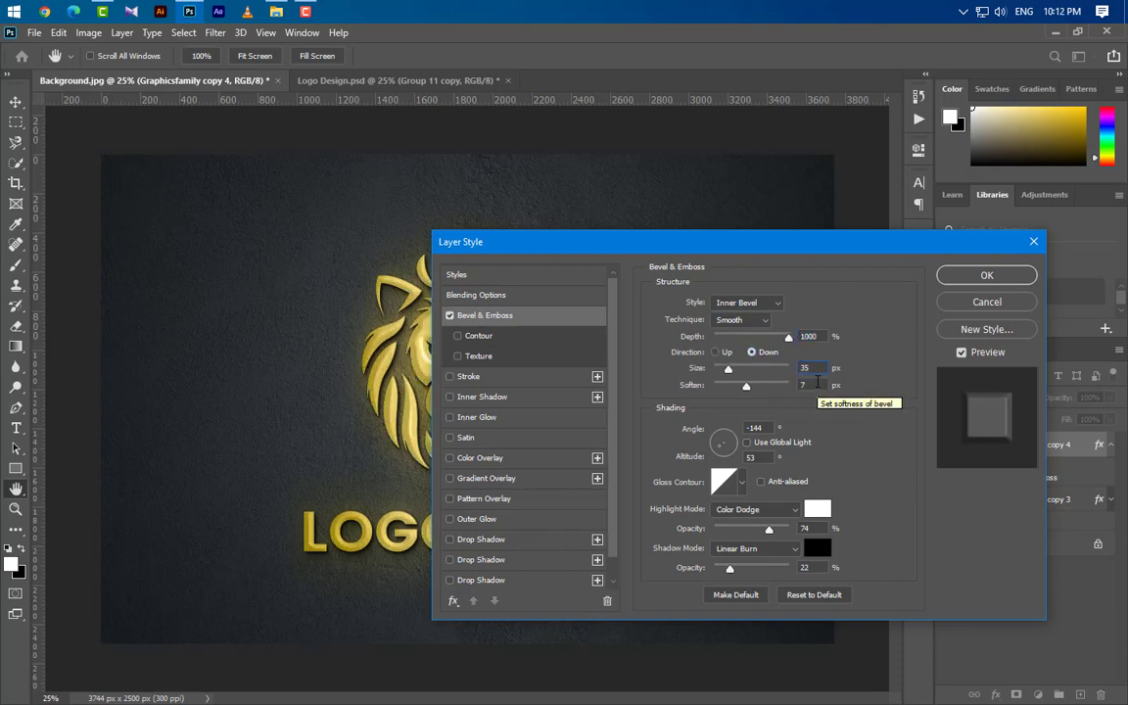
{"action": "key", "text": "Tab"}
{"action": "type", "text": "0"}
Step: Set the bevel shading to angle 90° and altitude 45°, with an anti-aliased multi-peak gloss contour
{"action": "key", "text": "Tab"}
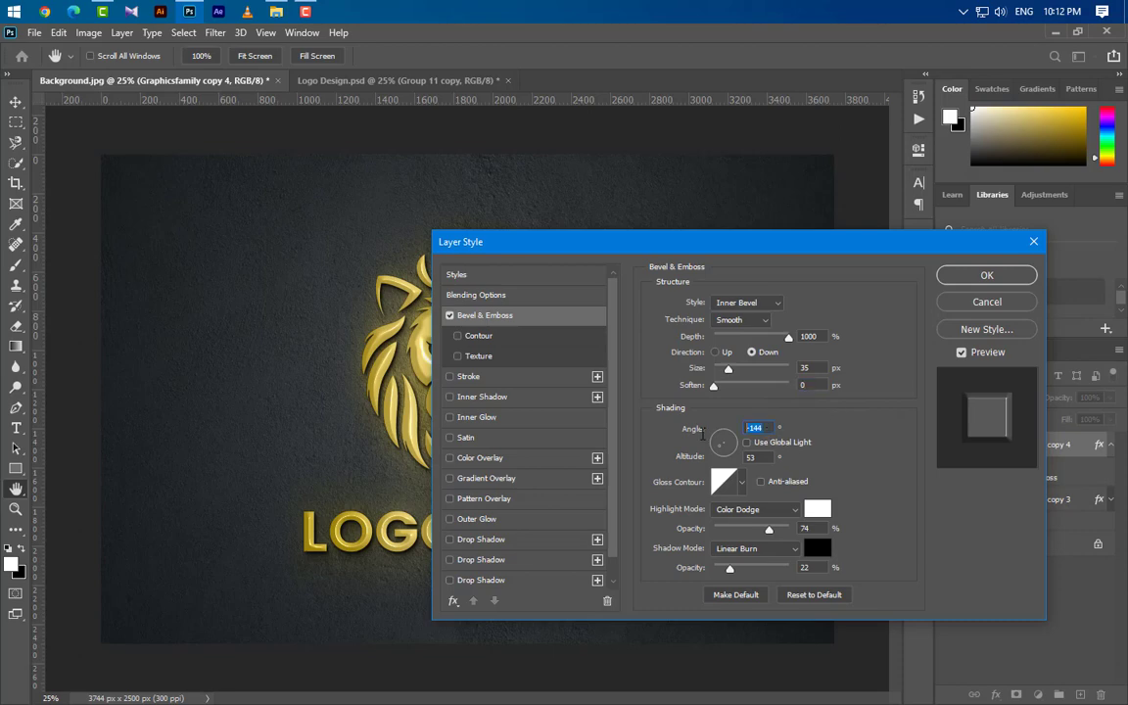
{"action": "type", "text": "90"}
{"action": "key", "text": "Tab"}
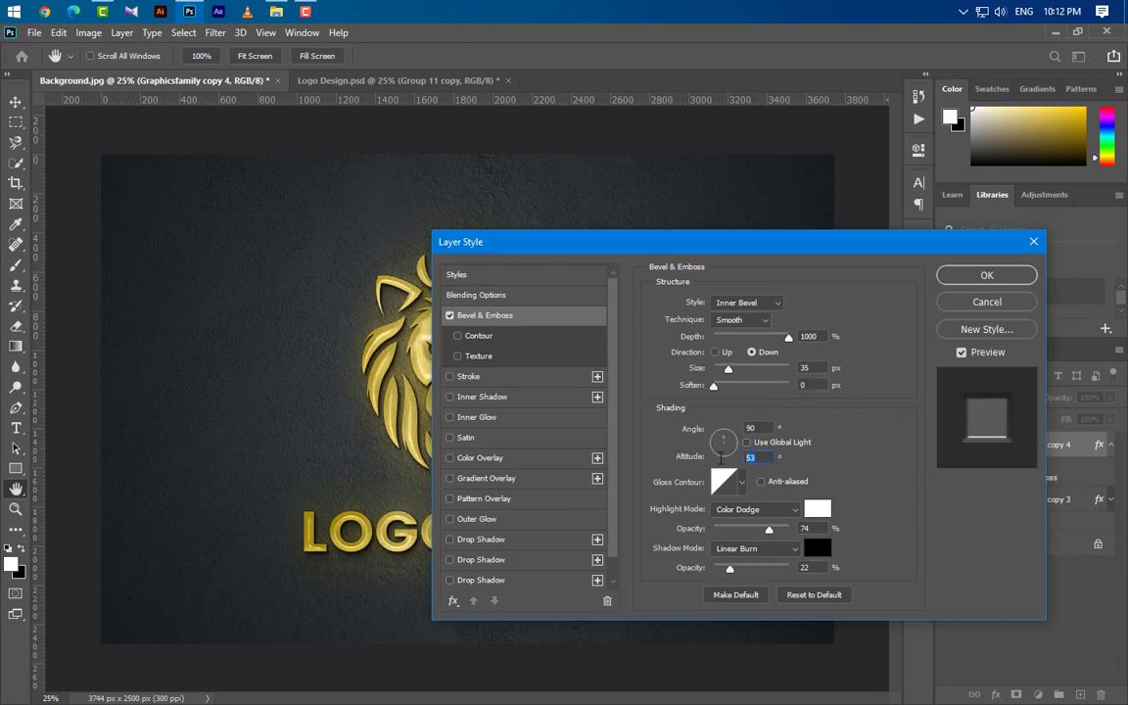
{"action": "type", "text": "45"}
{"action": "left_click", "coordinate": [761, 481]}
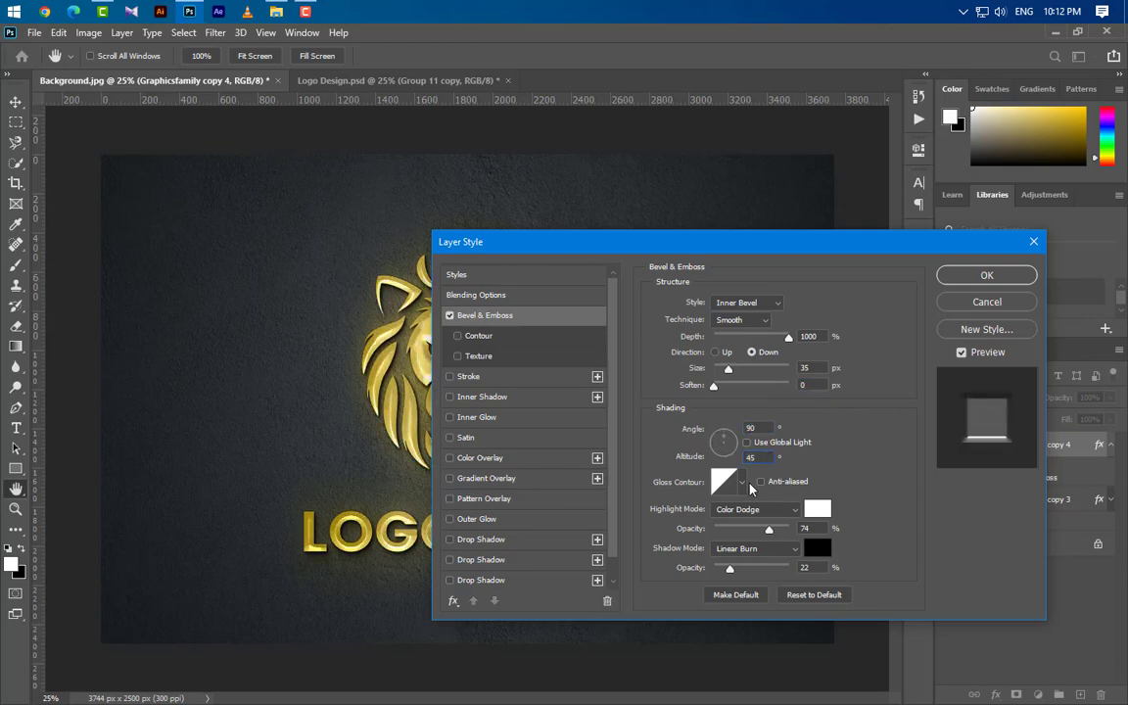
{"action": "left_click", "coordinate": [742, 482]}
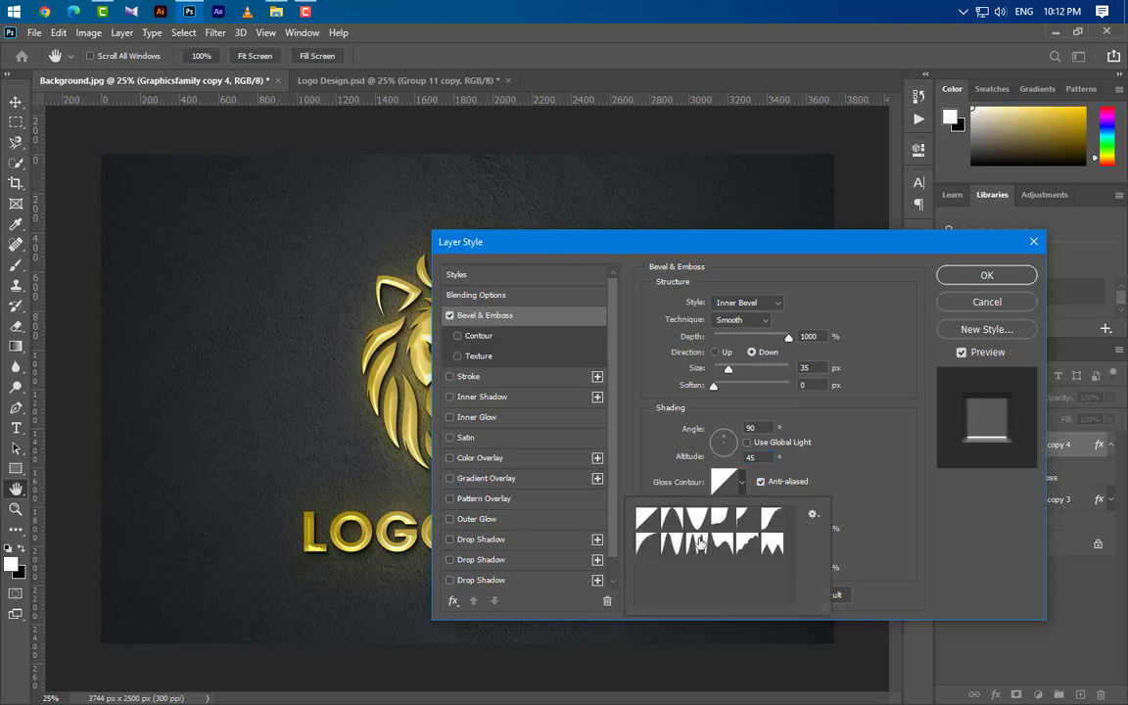
{"action": "left_click", "coordinate": [692, 525]}
{"action": "left_click", "coordinate": [848, 488]}
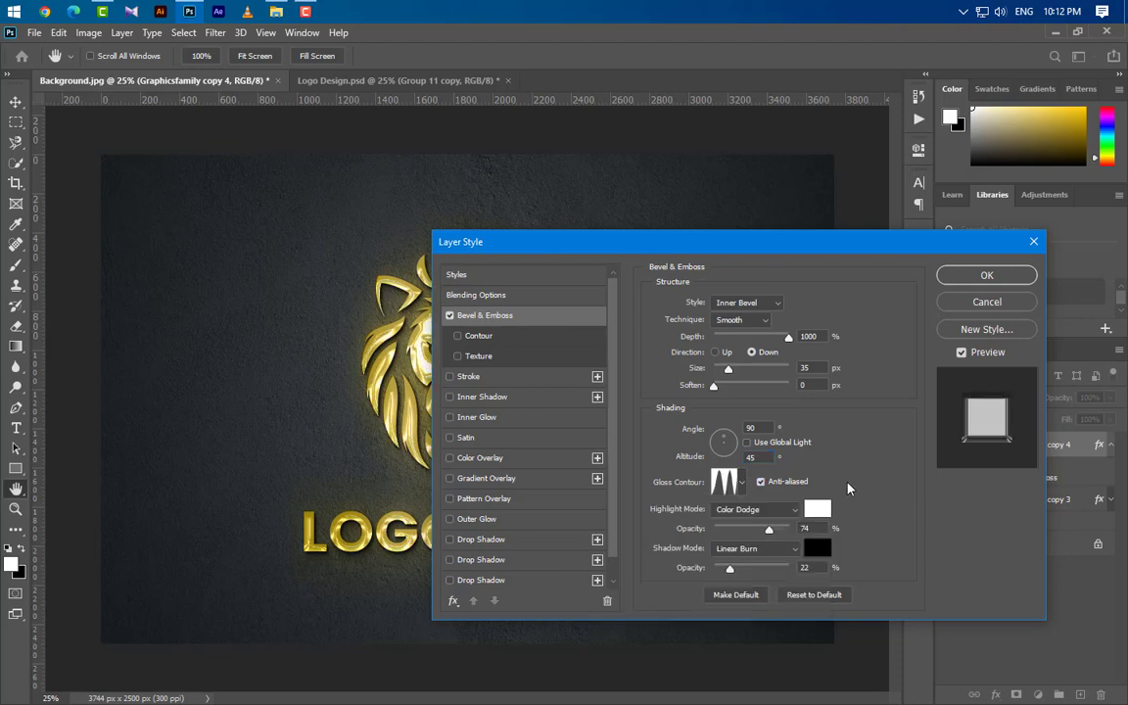
Step: Set the bevel's highlight mode to Normal at 50% opacity and its shadow mode to Multiply at 50% opacity
{"action": "left_click", "coordinate": [754, 509]}
{"action": "left_click", "coordinate": [734, 320]}
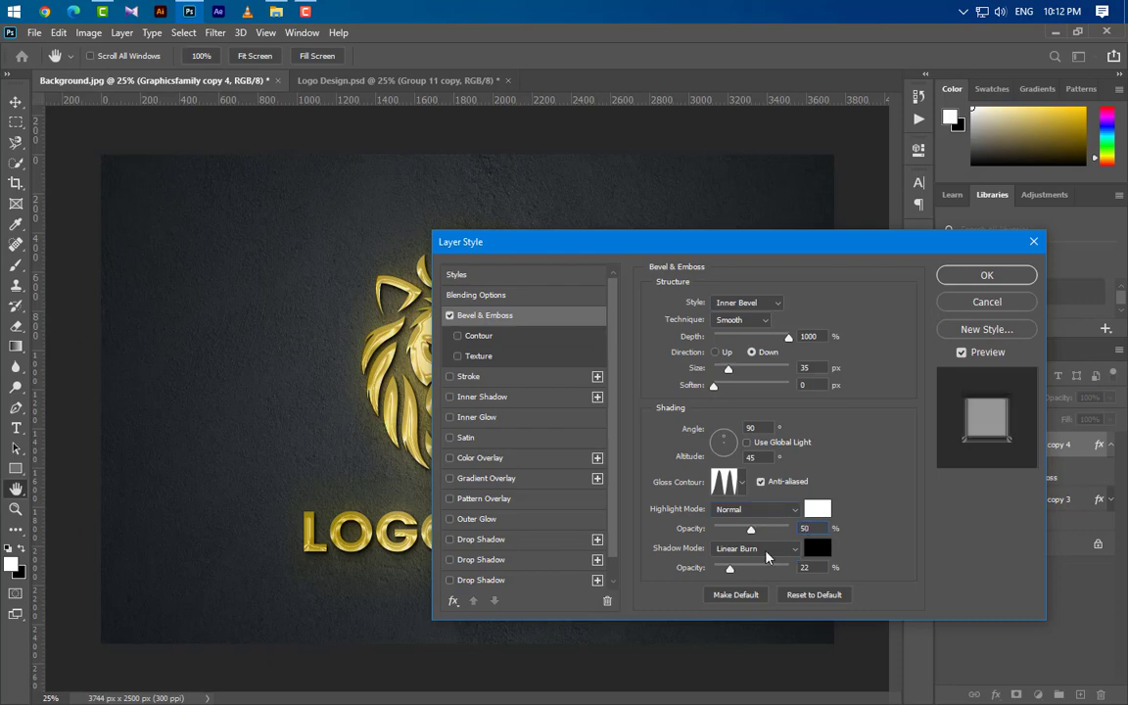
{"action": "left_click", "coordinate": [764, 548]}
{"action": "left_click", "coordinate": [764, 374]}
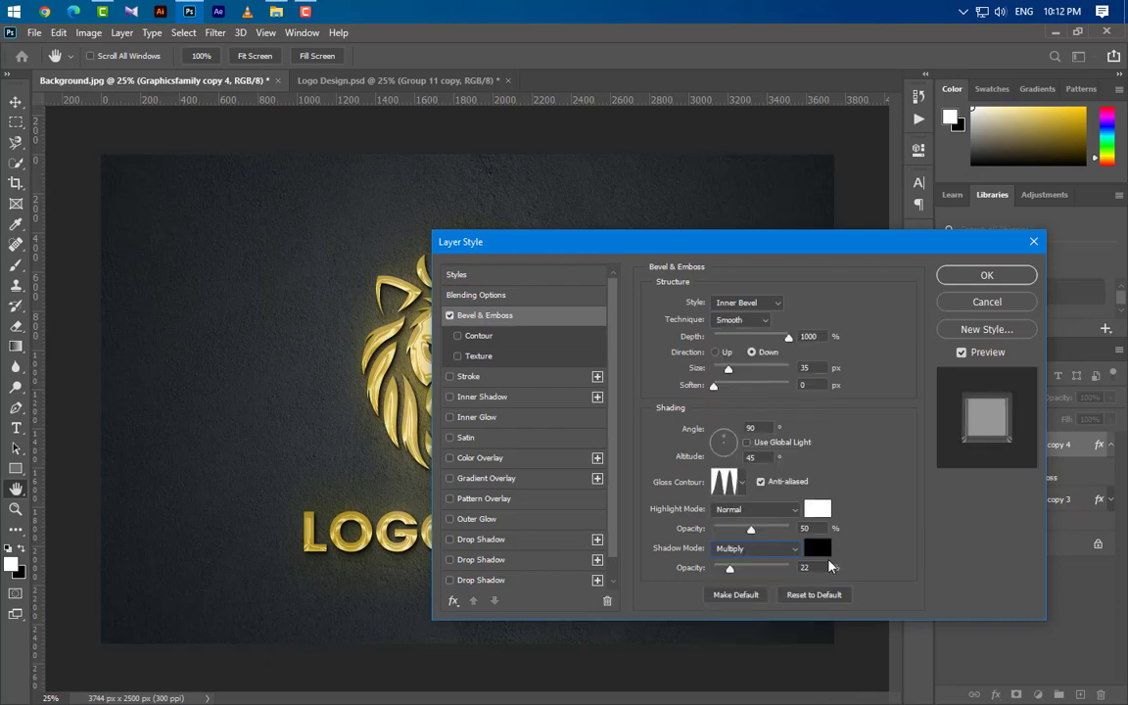
{"action": "type", "text": "50"}
{"action": "key", "text": "Tab"}
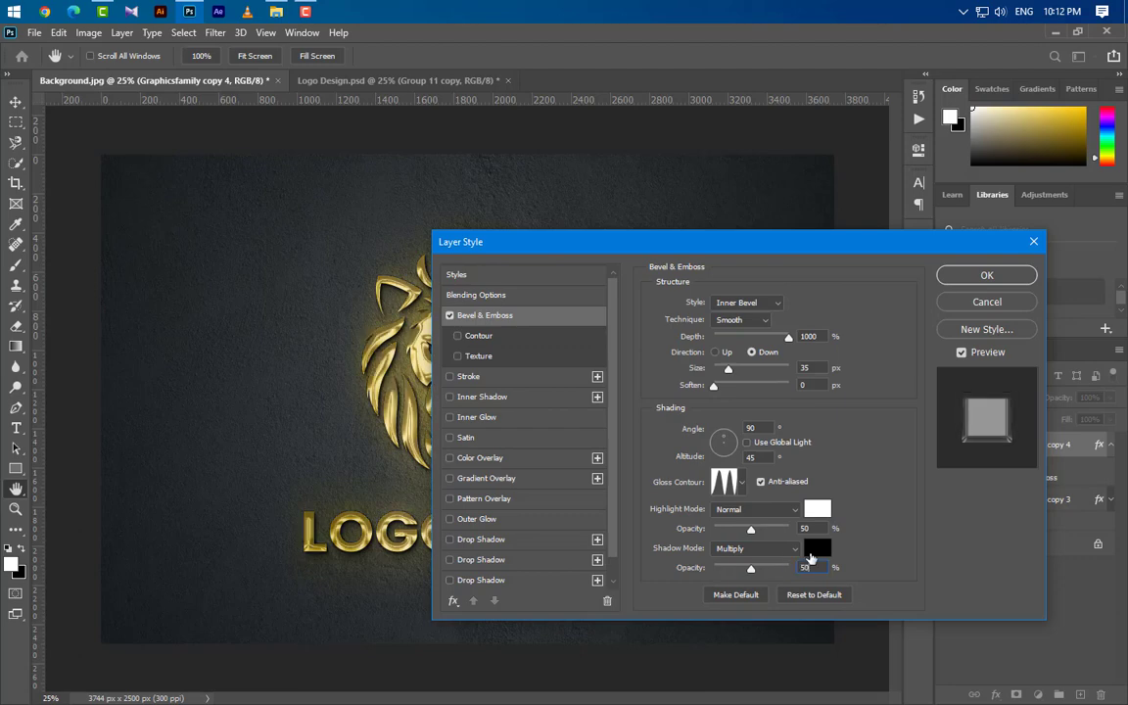
Step: Add an Inner Shadow to the top logo copy using Linear Burn blend mode and black (000000)
{"action": "left_click", "coordinate": [529, 399]}
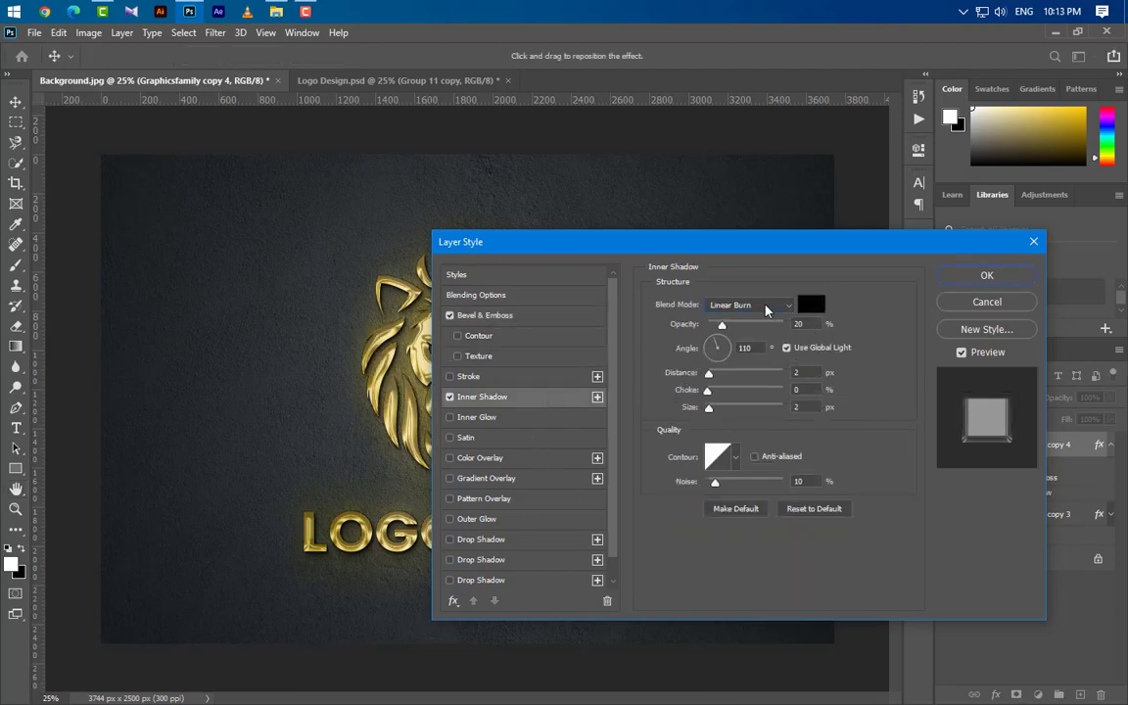
{"action": "left_click", "coordinate": [767, 309]}
{"action": "left_click", "coordinate": [754, 390]}
{"action": "left_click", "coordinate": [810, 304]}
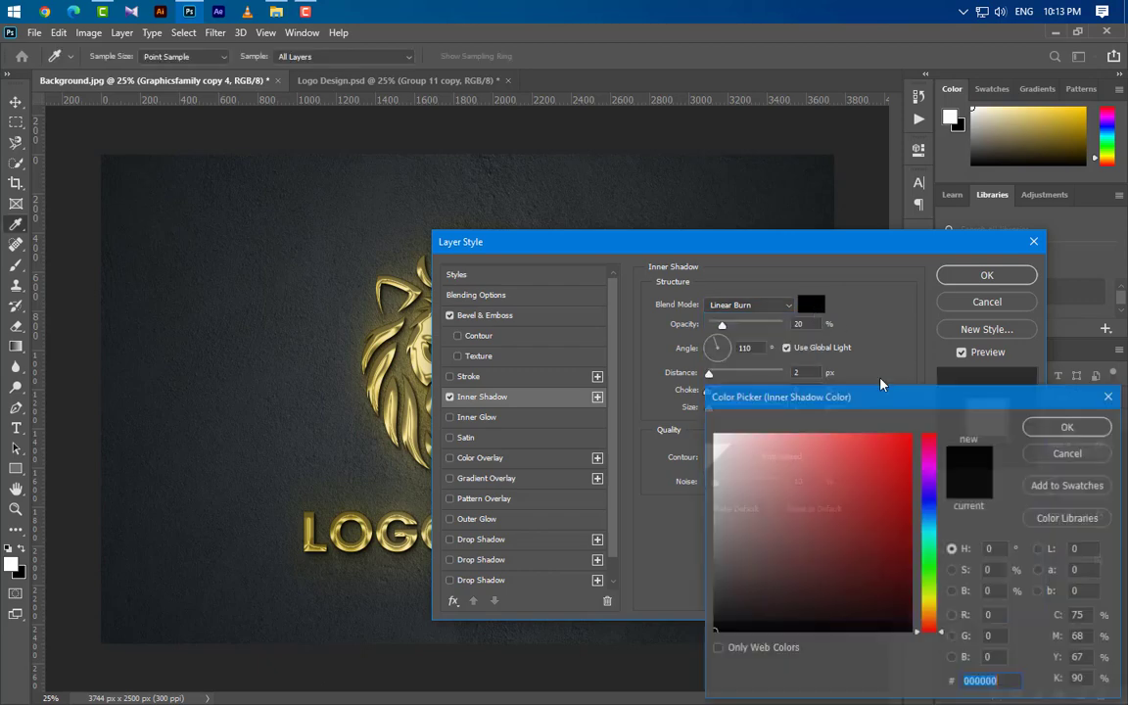
{"action": "key", "text": "Return"}
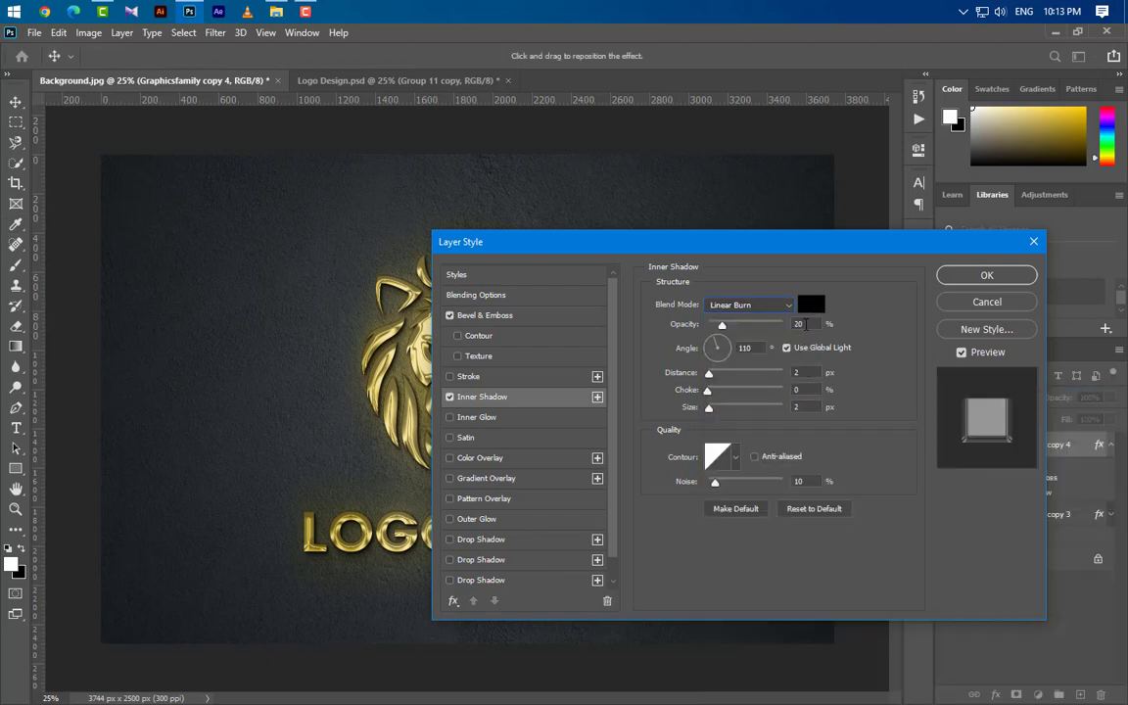
Step: Set the inner shadow's noise to 0% and apply the layer style
{"action": "left_click", "coordinate": [745, 348]}
{"action": "key", "text": "Tab"}
{"action": "key", "text": "Tab"}
{"action": "key", "text": "Tab"}
{"action": "key", "text": "Tab"}
{"action": "type", "text": "0"}
{"action": "left_click", "coordinate": [988, 277]}
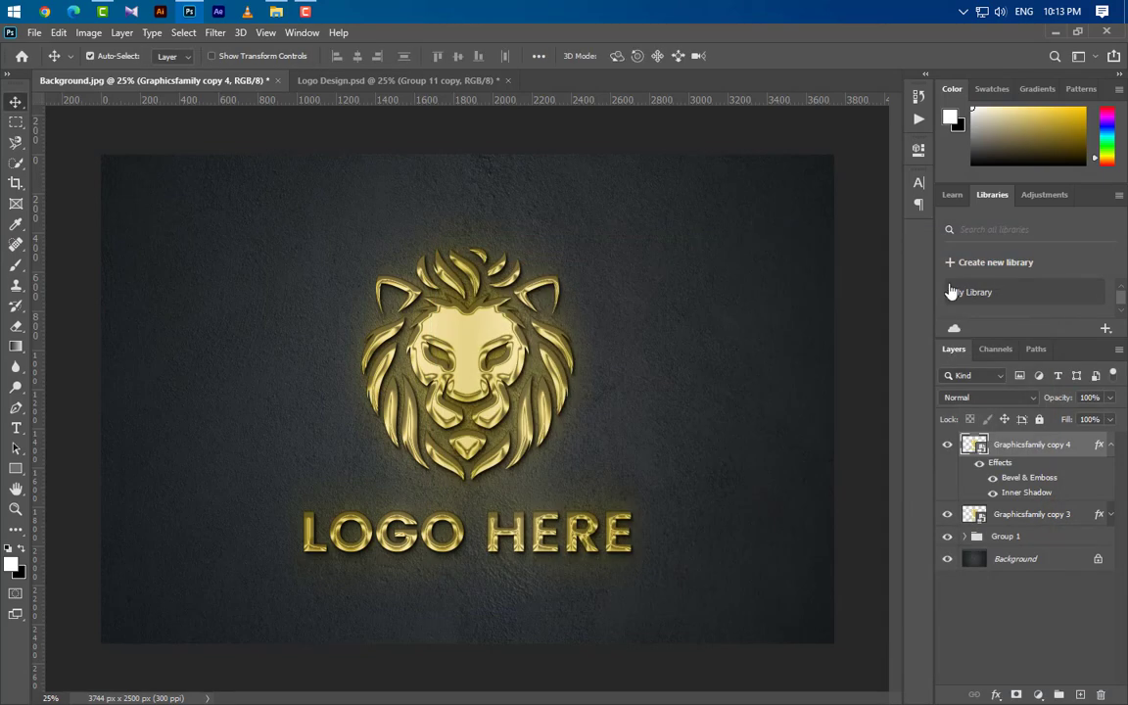
Step: Stack three duplicates of the bevelled gold logo layer on top of each other, nudging each copy slightly upward
{"action": "scroll", "coordinate": [459, 365], "scroll_direction": "up", "scroll_amount": 10}
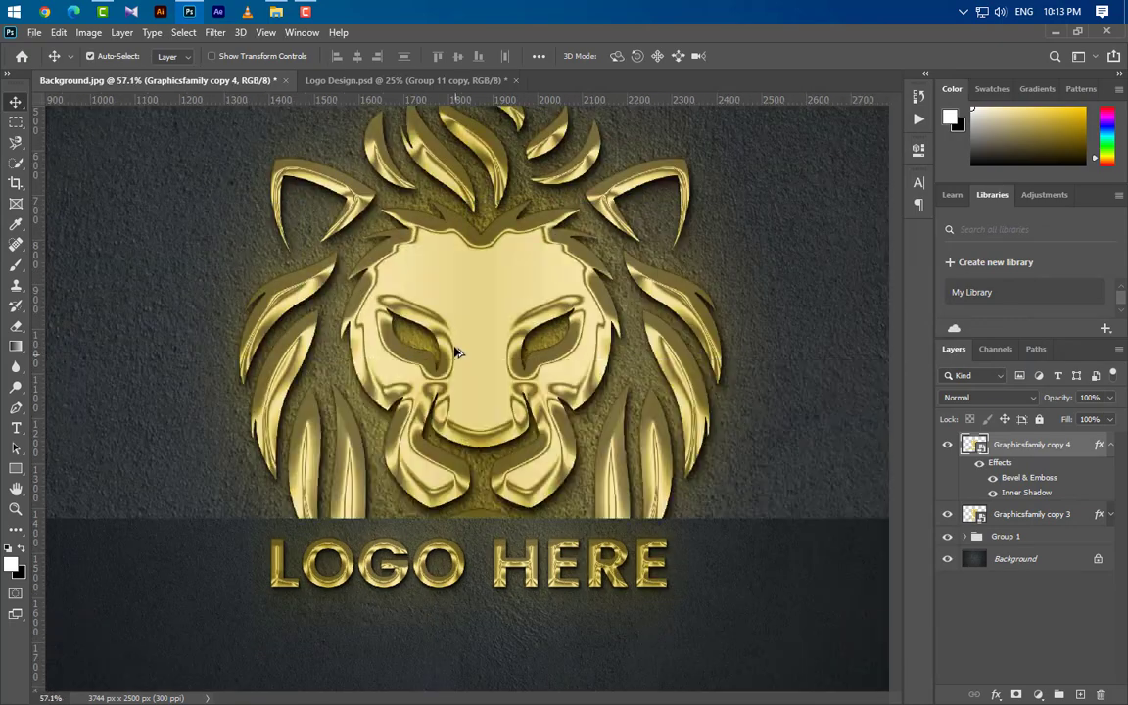
{"action": "scroll", "coordinate": [484, 227], "scroll_direction": "up", "scroll_amount": 6}
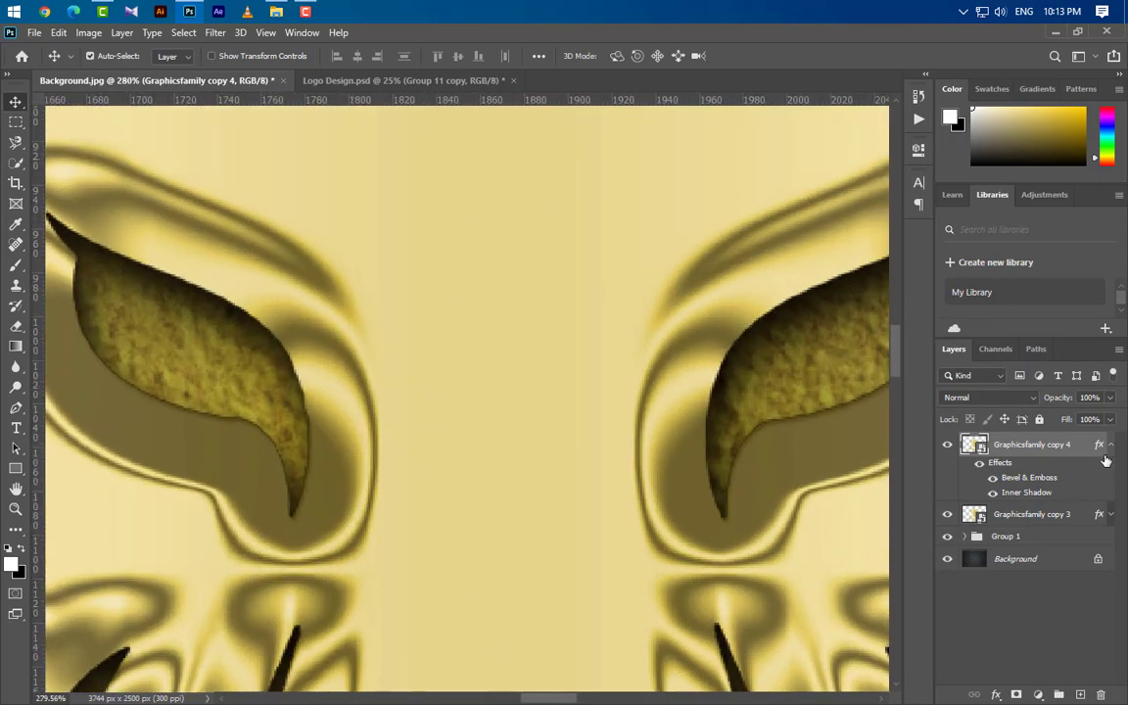
{"action": "left_click", "coordinate": [1112, 445]}
{"action": "left_click_drag", "start_coordinate": [1077, 446], "coordinate": [1081, 697]}
{"action": "left_click_drag", "start_coordinate": [1077, 495], "coordinate": [1080, 694]}
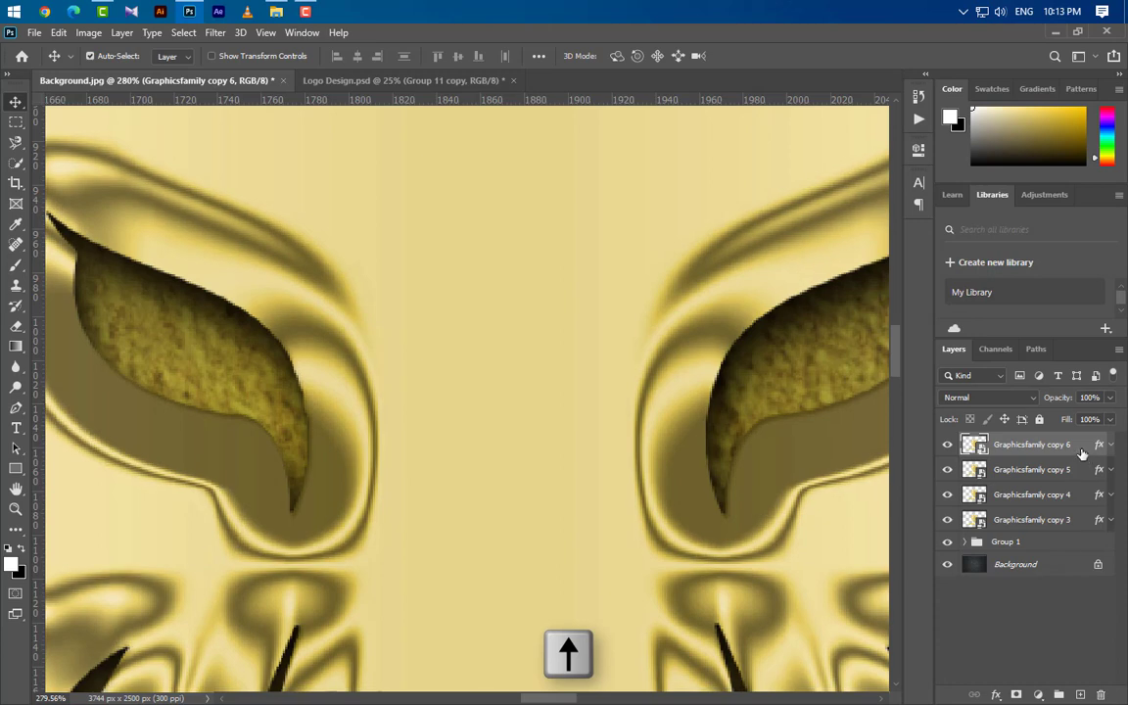
{"action": "left_click_drag", "start_coordinate": [1082, 443], "coordinate": [1081, 694]}
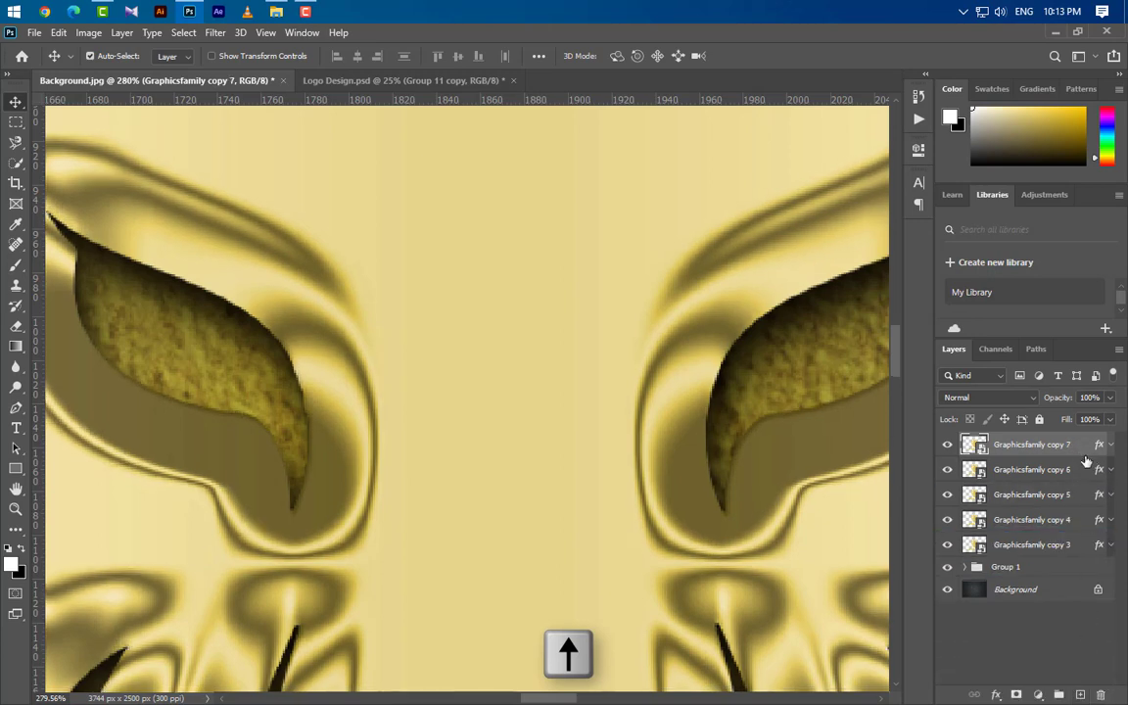
Step: Stack 25 more duplicates of the top gold logo layer, nudging each new copy slightly upward to build up the extrusion
{"action": "left_click_drag", "start_coordinate": [1076, 543], "coordinate": [1080, 694]}
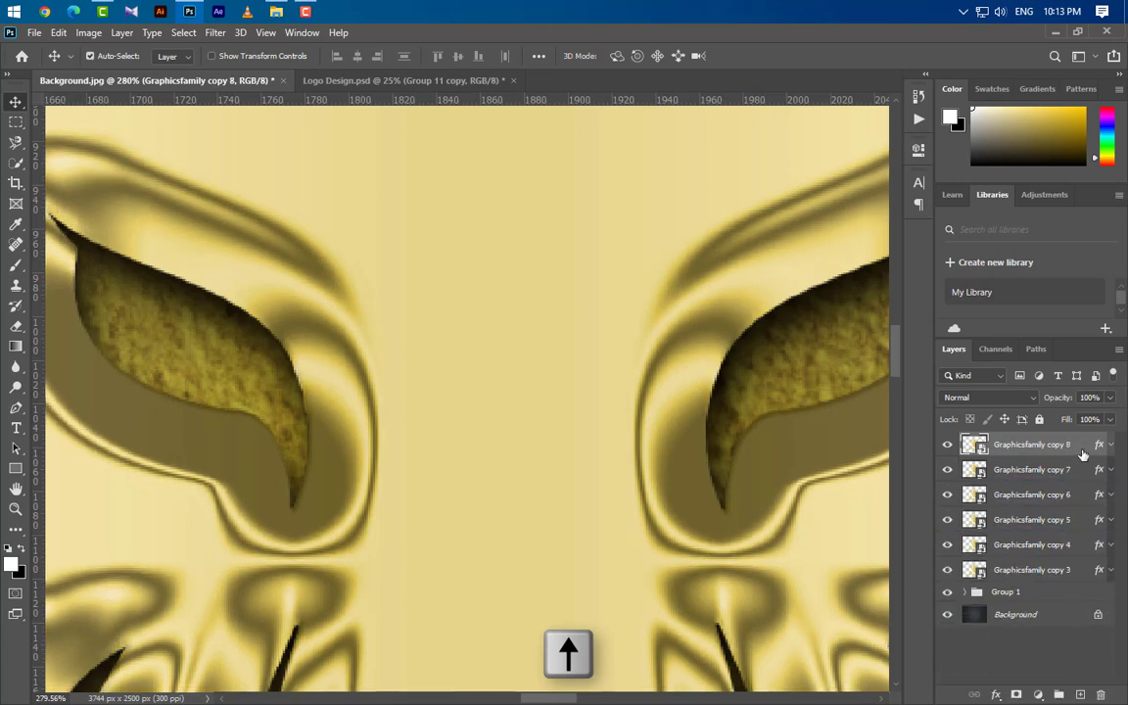
{"action": "left_click_drag", "start_coordinate": [1082, 444], "coordinate": [1080, 694]}
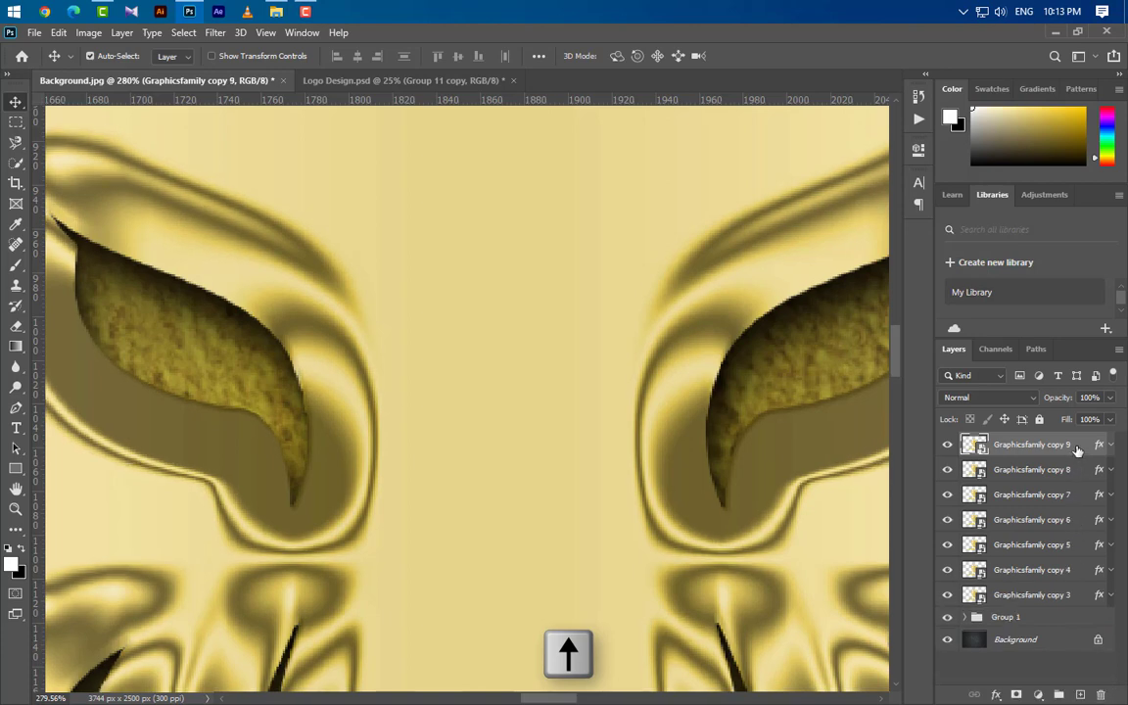
{"action": "left_click_drag", "start_coordinate": [1083, 443], "coordinate": [1081, 694]}
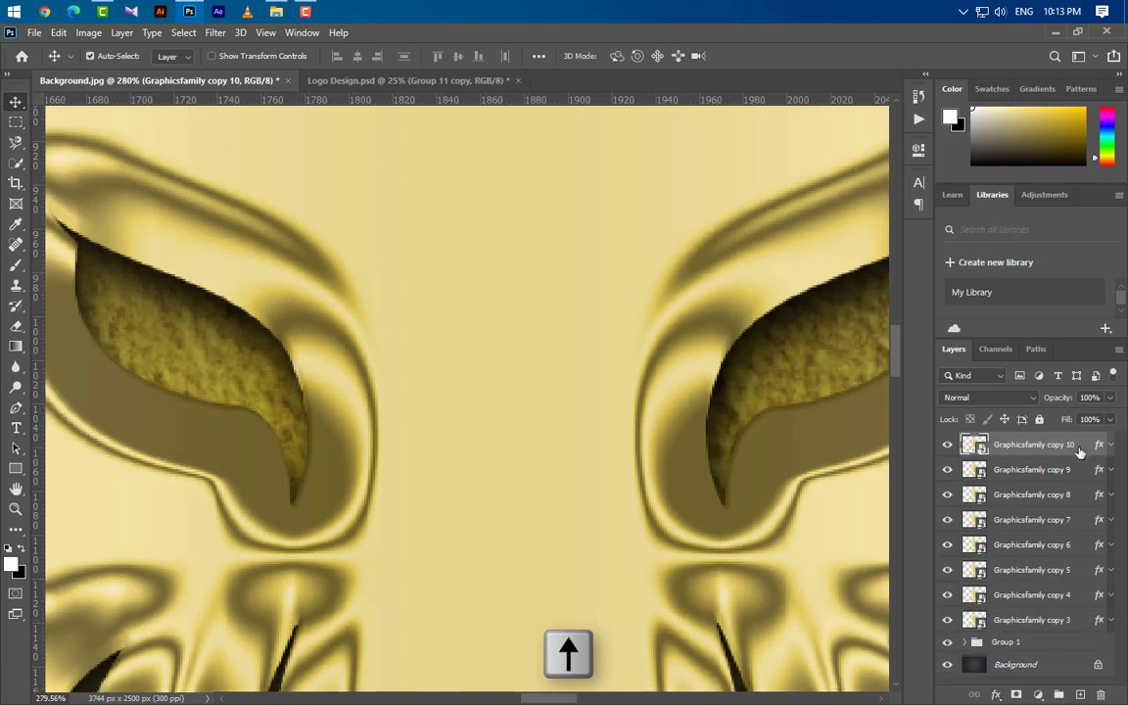
{"action": "left_click_drag", "start_coordinate": [1078, 444], "coordinate": [1081, 693]}
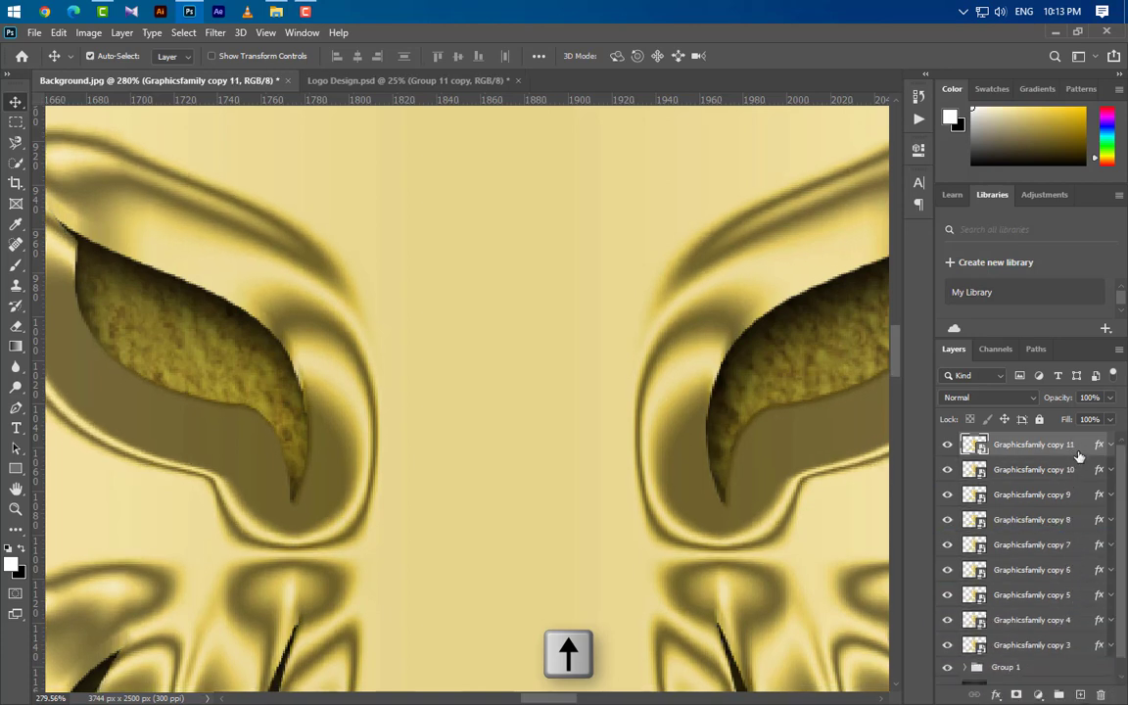
{"action": "left_click_drag", "start_coordinate": [1079, 445], "coordinate": [1080, 694]}
{"action": "left_click_drag", "start_coordinate": [1075, 445], "coordinate": [1080, 694]}
{"action": "left_click_drag", "start_coordinate": [1077, 445], "coordinate": [1077, 693]}
{"action": "left_click_drag", "start_coordinate": [1077, 445], "coordinate": [1081, 693]}
{"action": "left_click_drag", "start_coordinate": [1076, 445], "coordinate": [1083, 693]}
{"action": "key", "text": "alt+Up"}
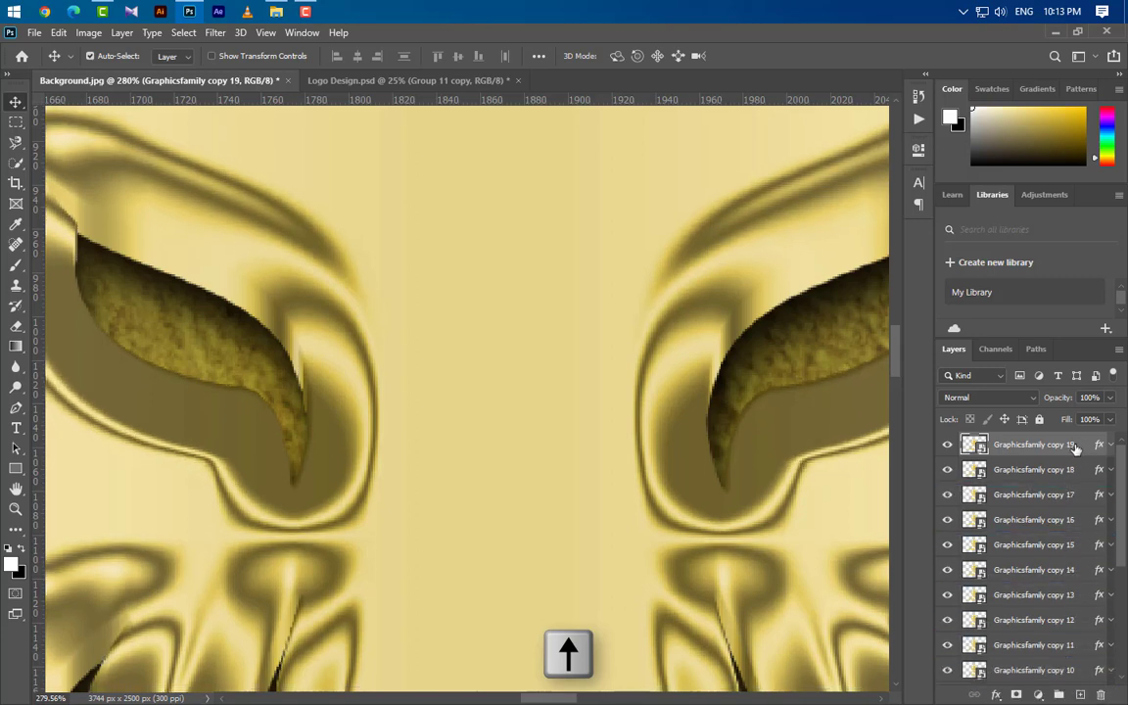
{"action": "key", "text": "alt+Up"}
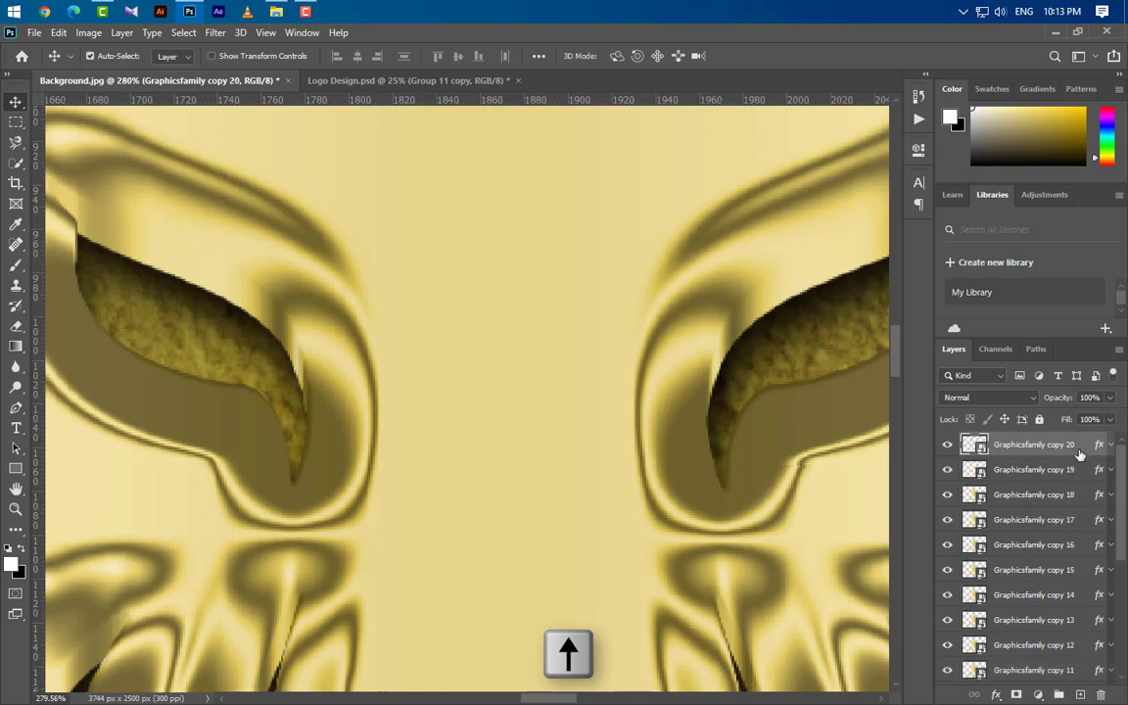
{"action": "key", "text": "alt+Up"}
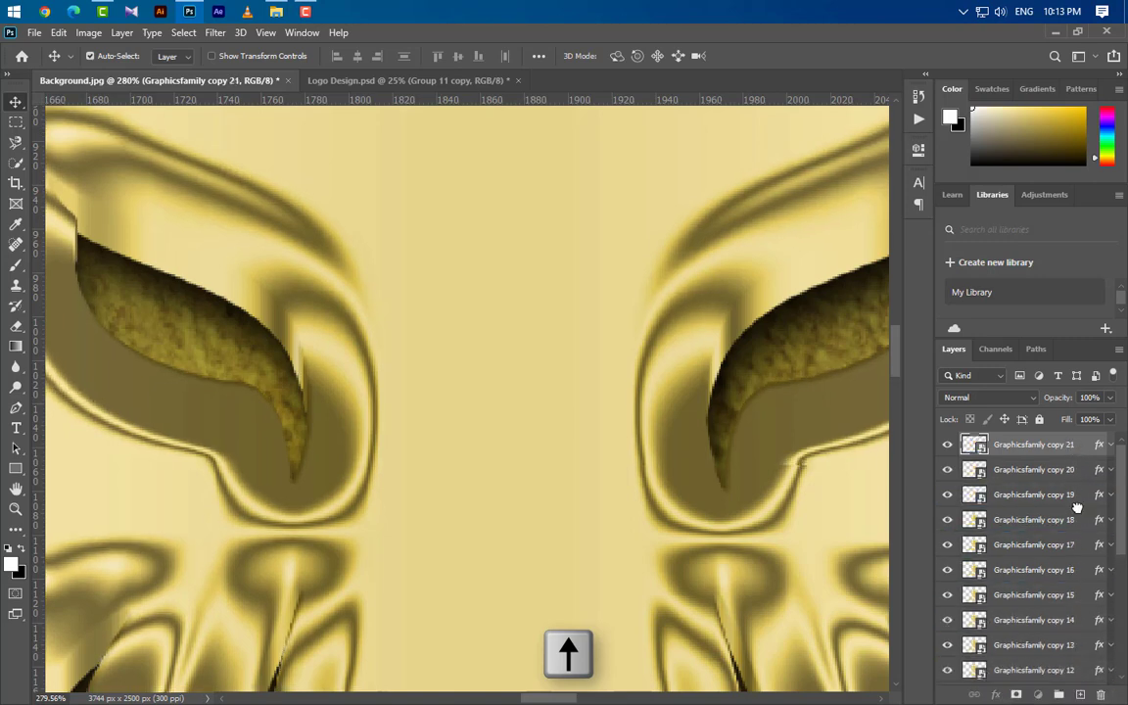
{"action": "key", "text": "alt+Up"}
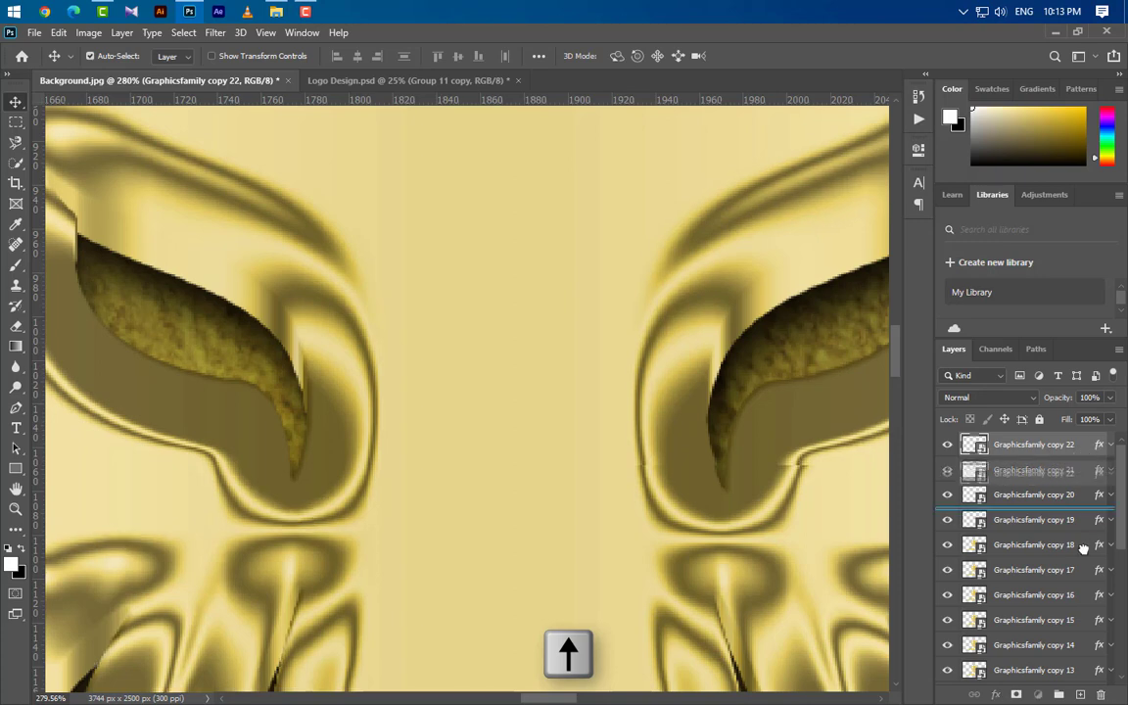
{"action": "key", "text": "alt+Up"}
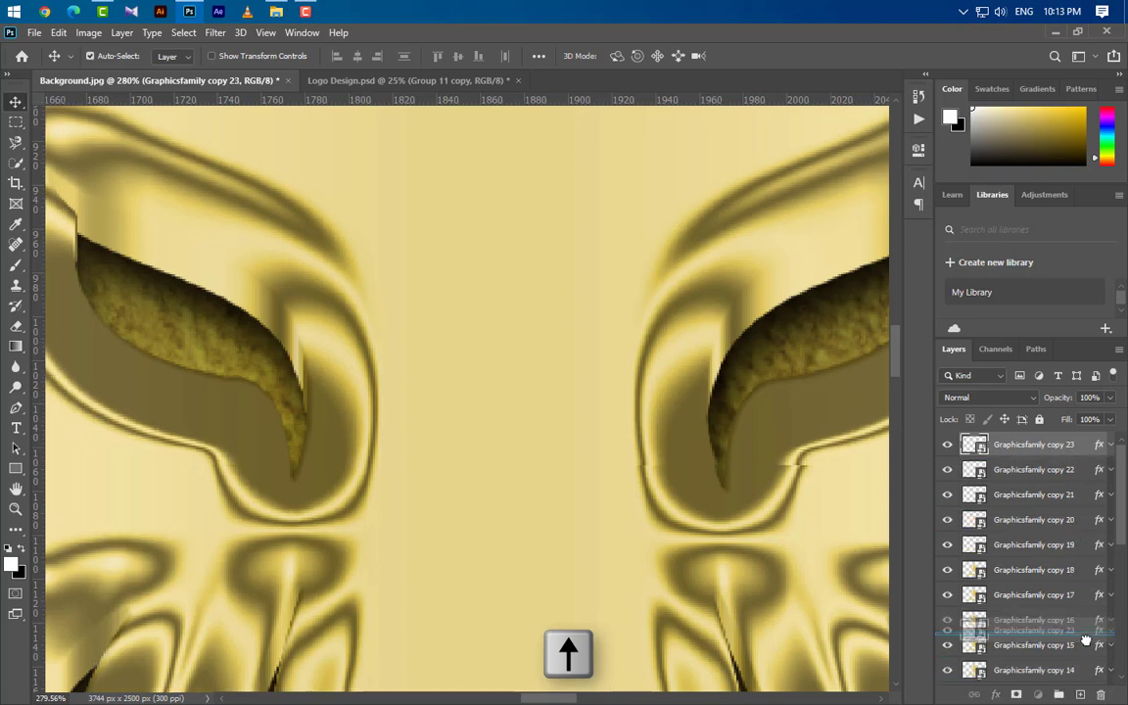
{"action": "key", "text": "alt+Up"}
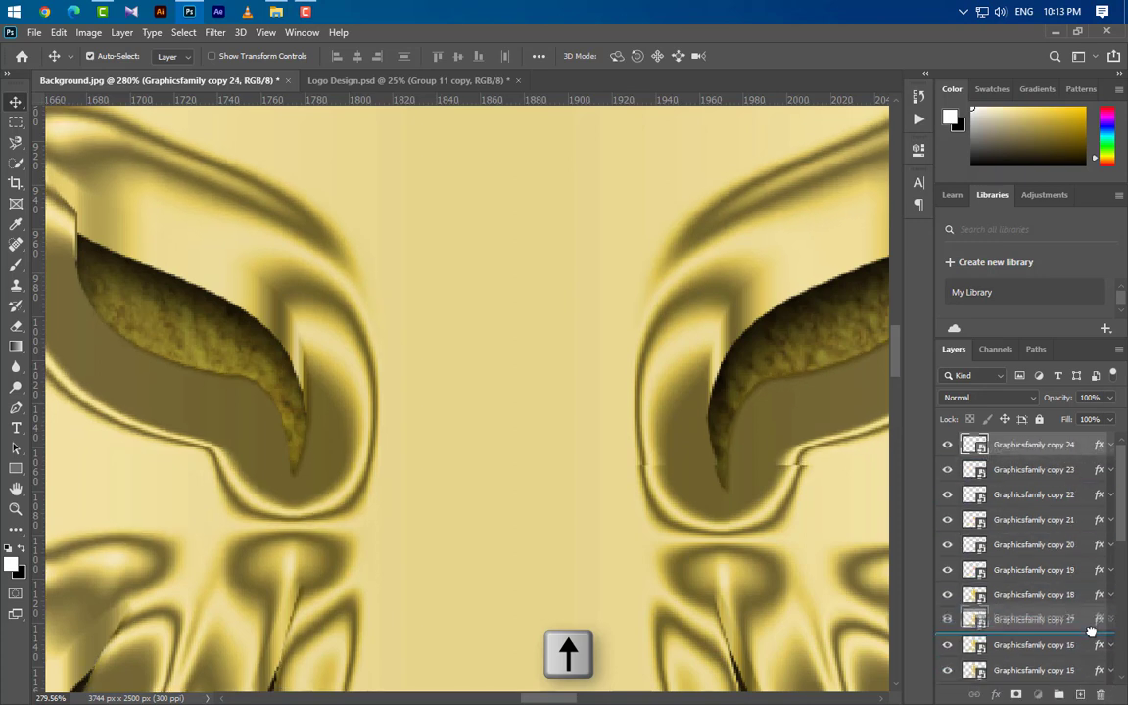
{"action": "key", "text": "alt+Up"}
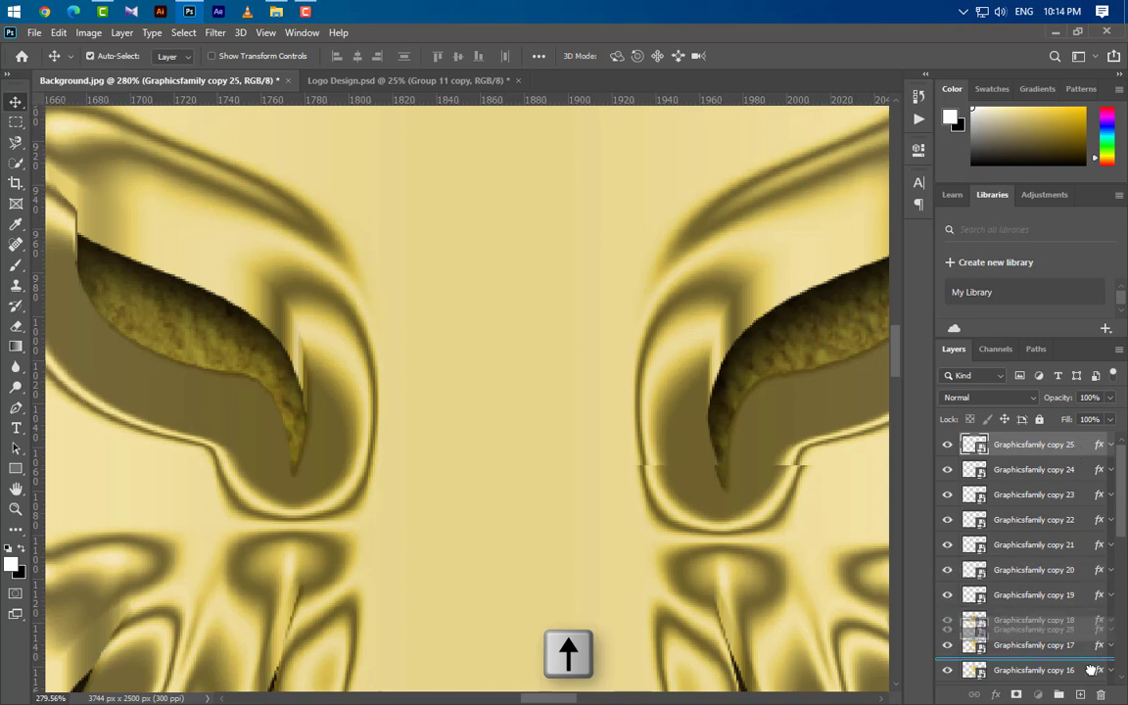
{"action": "key", "text": "alt+Up"}
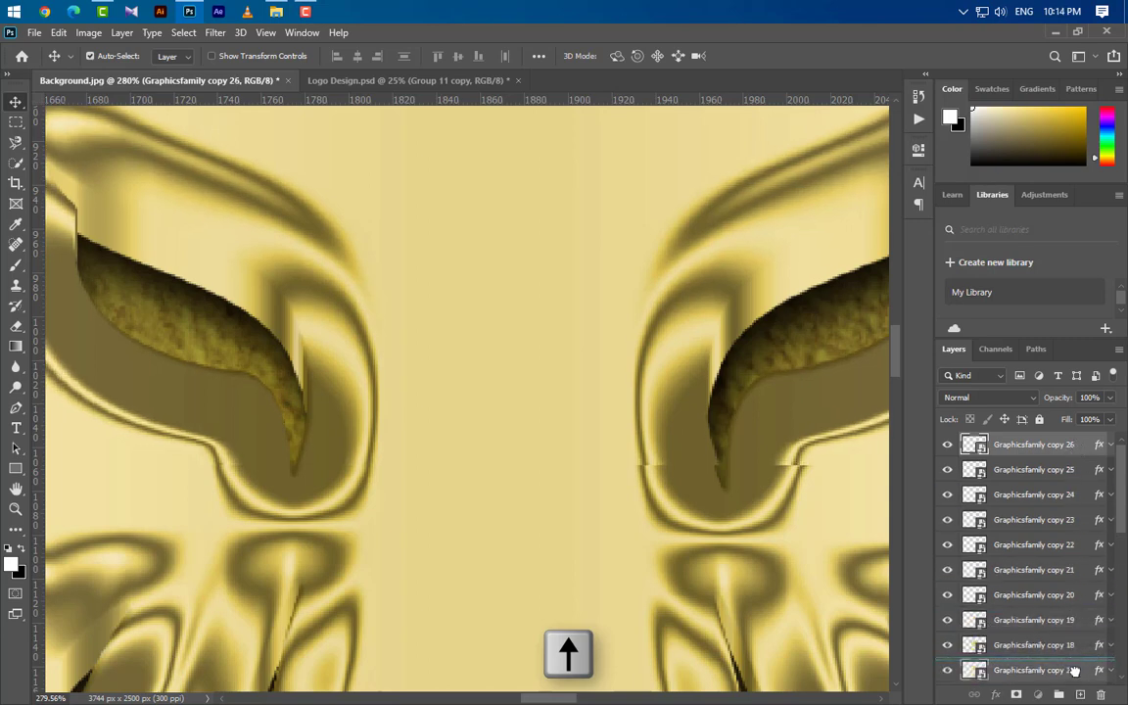
{"action": "key", "text": "alt+Up"}
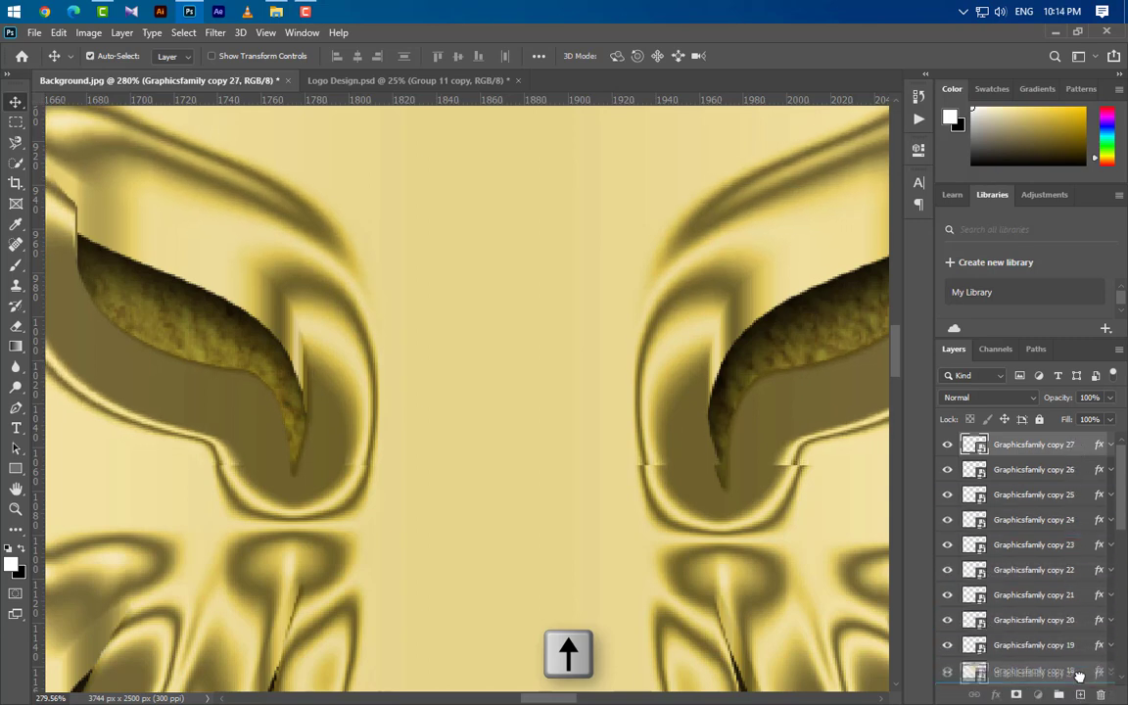
{"action": "key", "text": "alt+Up"}
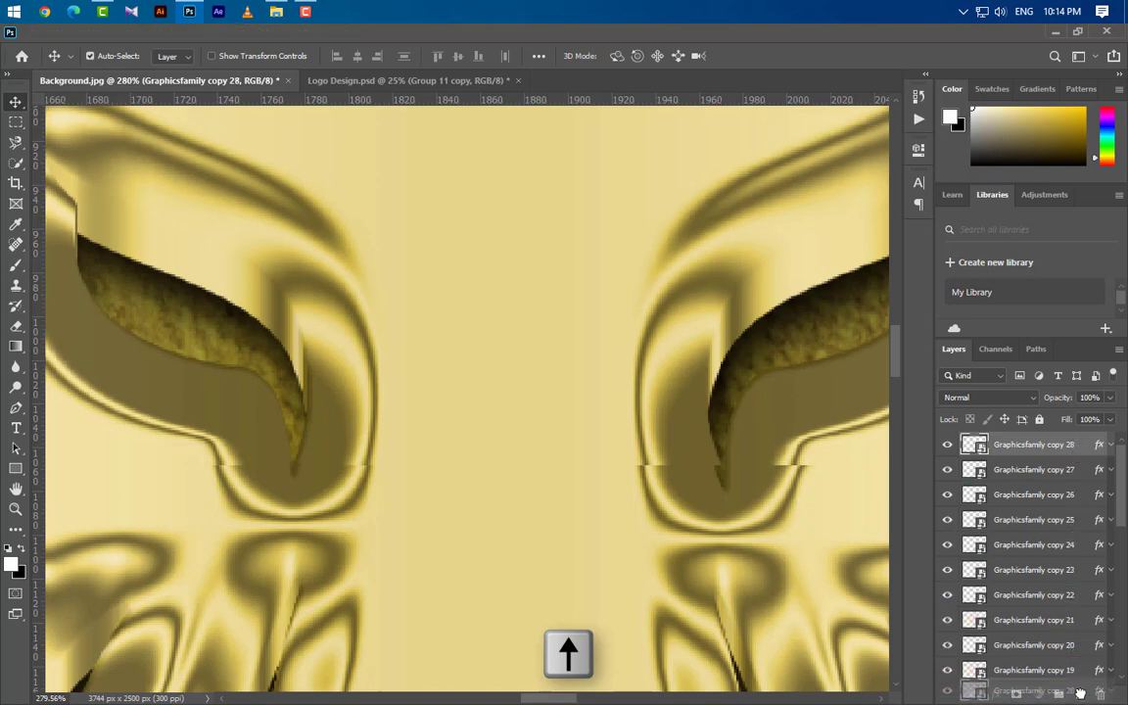
{"action": "key", "text": "alt+Up"}
{"action": "key", "text": "alt+Up"}
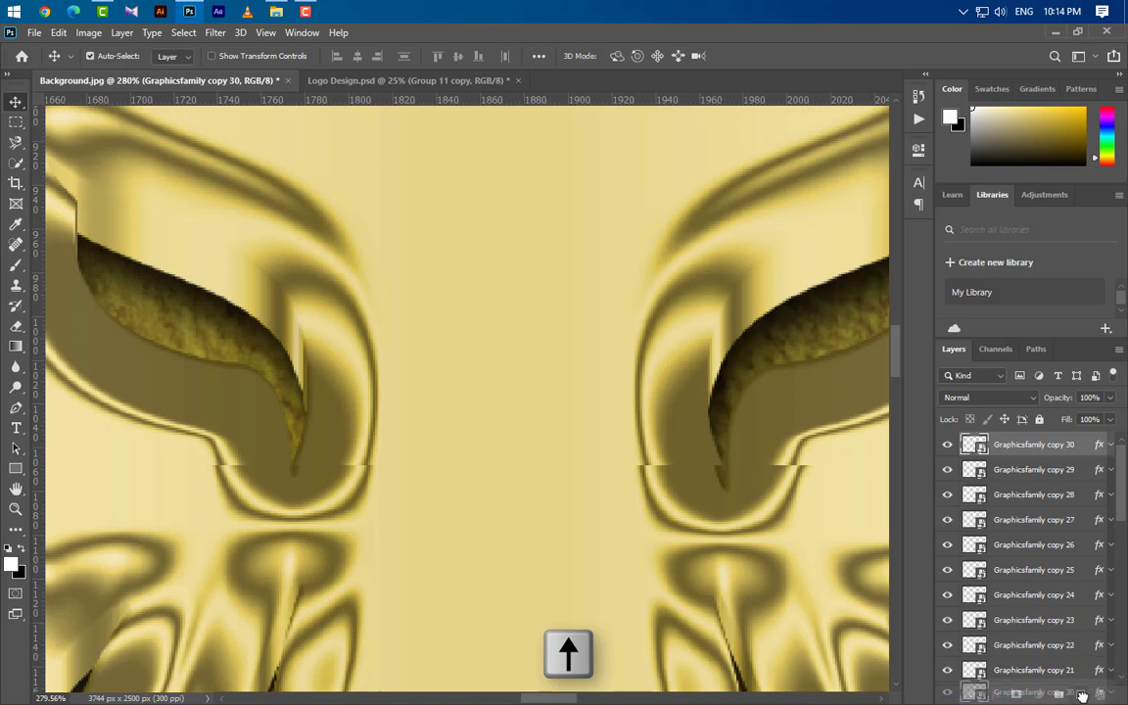
{"action": "key", "text": "alt+Up"}
{"action": "key", "text": "alt+Up"}
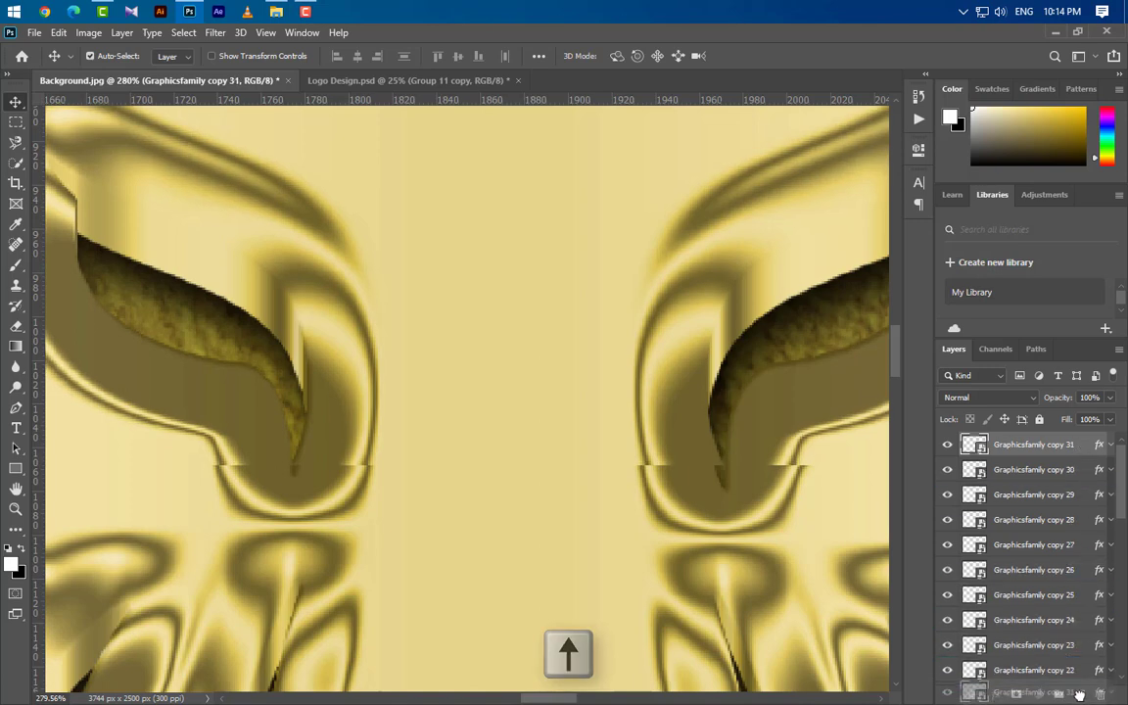
Step: Set the top logo copy's Bevel & Emboss to 34% depth, 3 px size and 1 px soften with a linear gloss contour
{"action": "scroll", "coordinate": [599, 380], "scroll_direction": "down", "scroll_amount": 6}
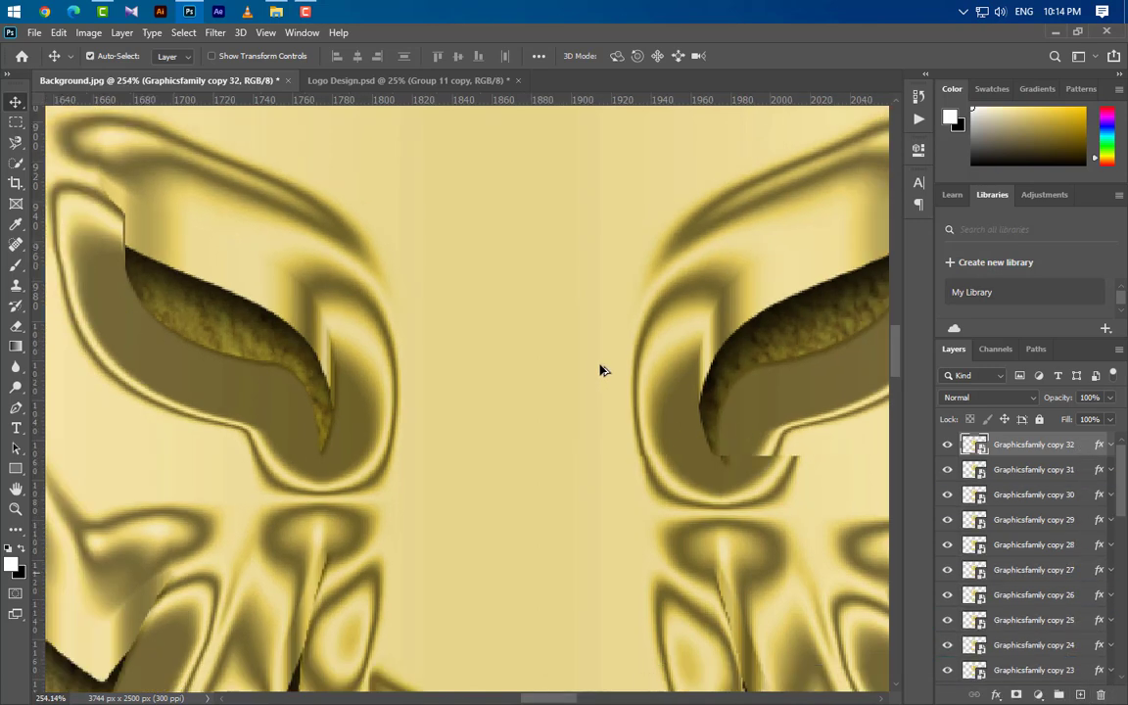
{"action": "scroll", "coordinate": [558, 404], "scroll_direction": "down", "scroll_amount": 8}
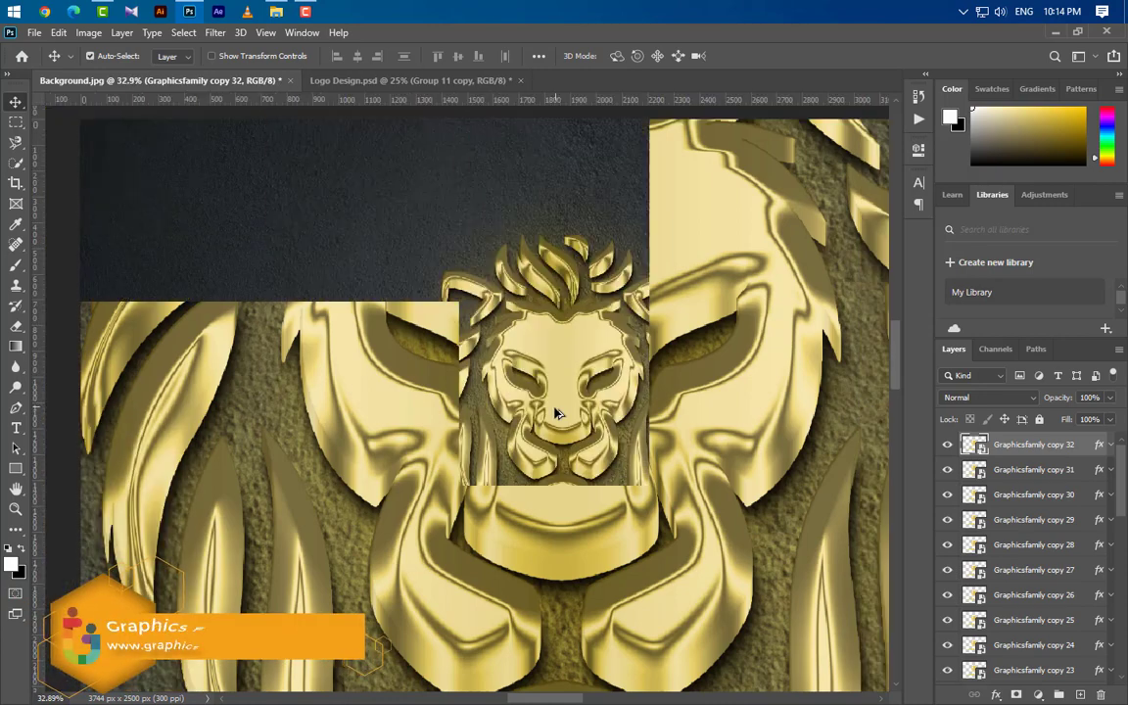
{"action": "scroll", "coordinate": [467, 393], "scroll_direction": "up", "scroll_amount": 1}
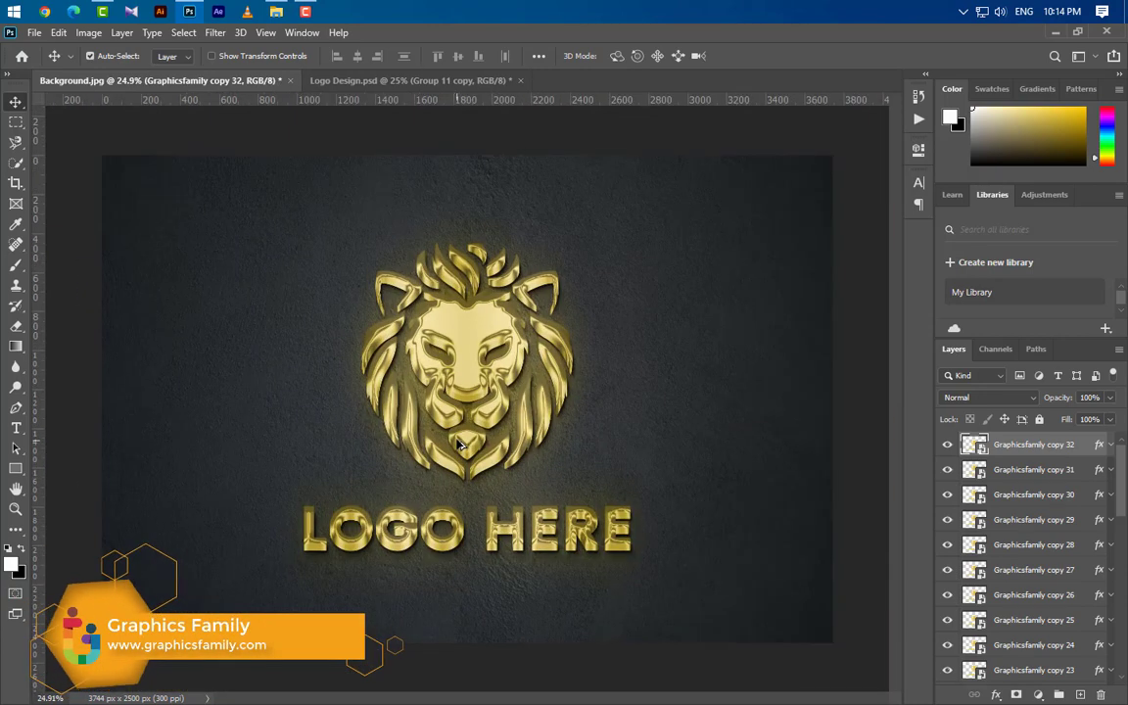
{"action": "left_click", "coordinate": [1109, 445]}
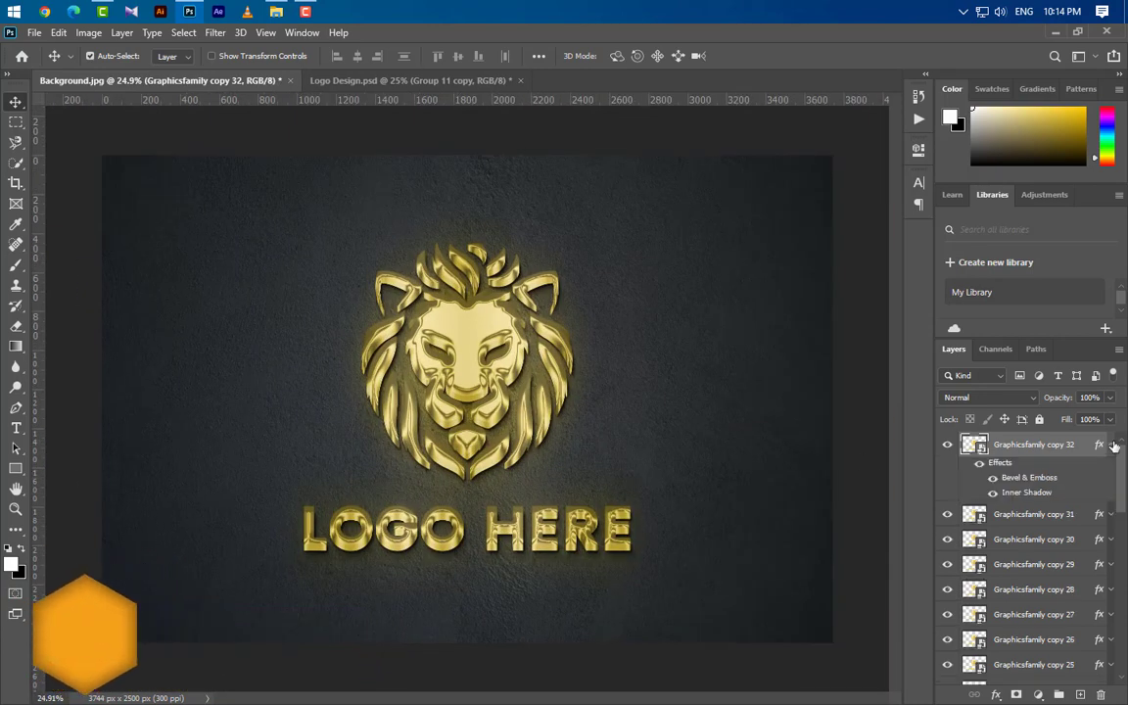
{"action": "double_click", "coordinate": [1030, 477]}
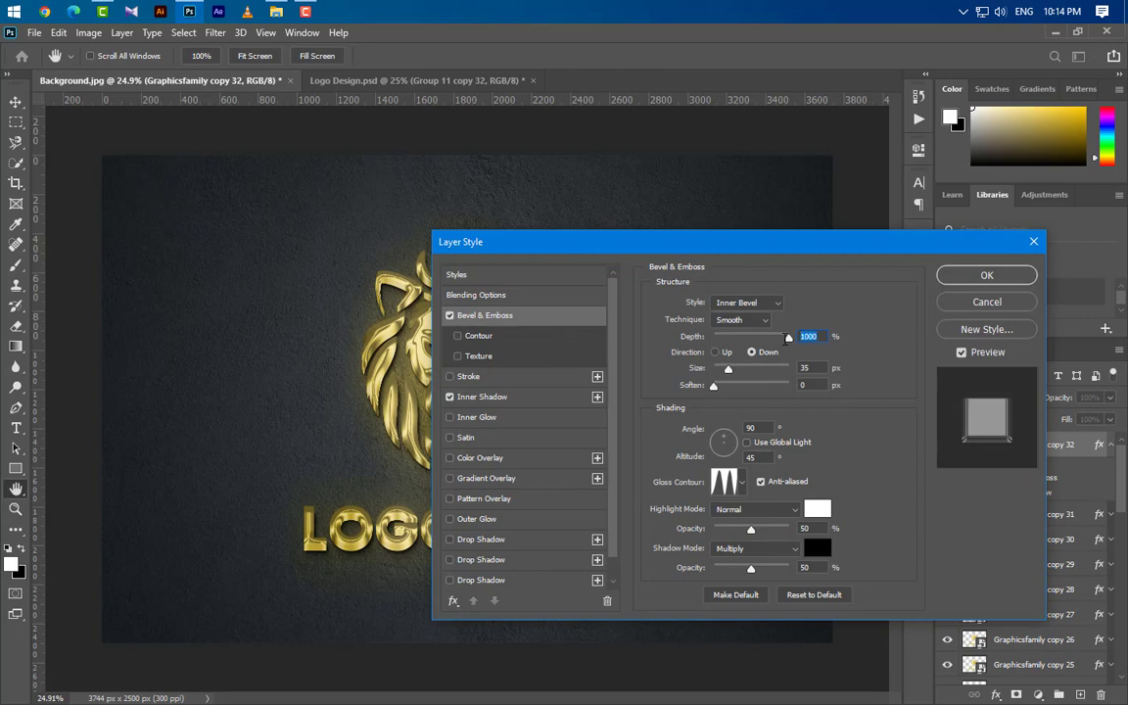
{"action": "type", "text": "34"}
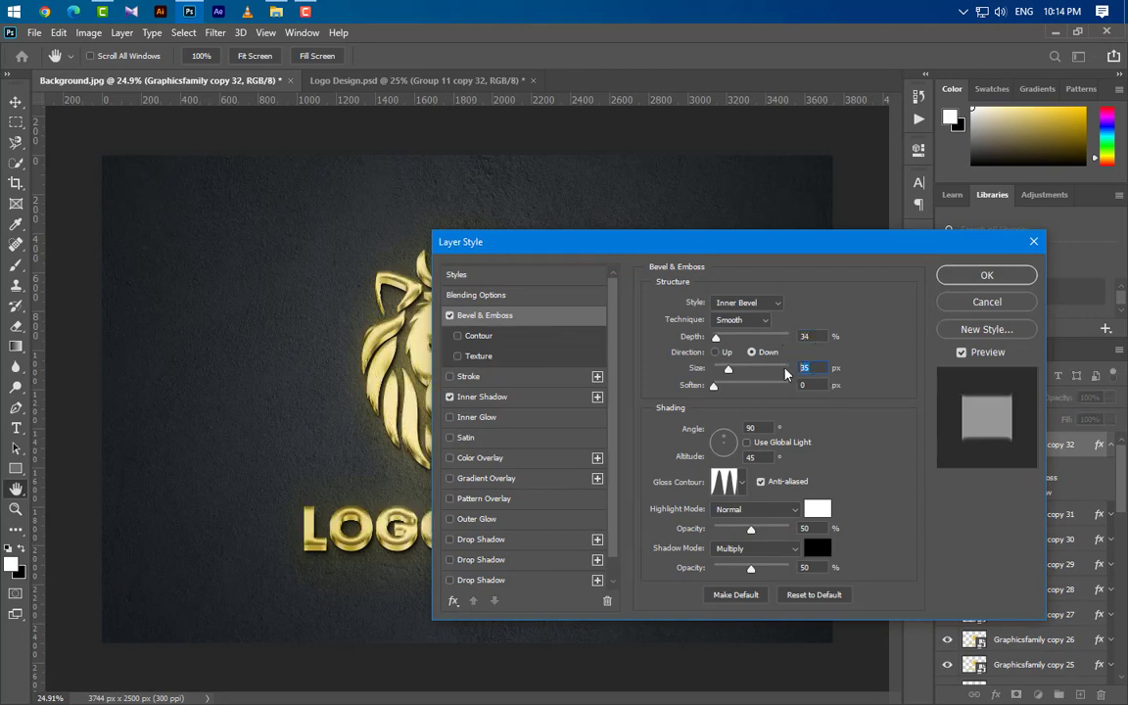
{"action": "type", "text": "3"}
{"action": "type", "text": "1"}
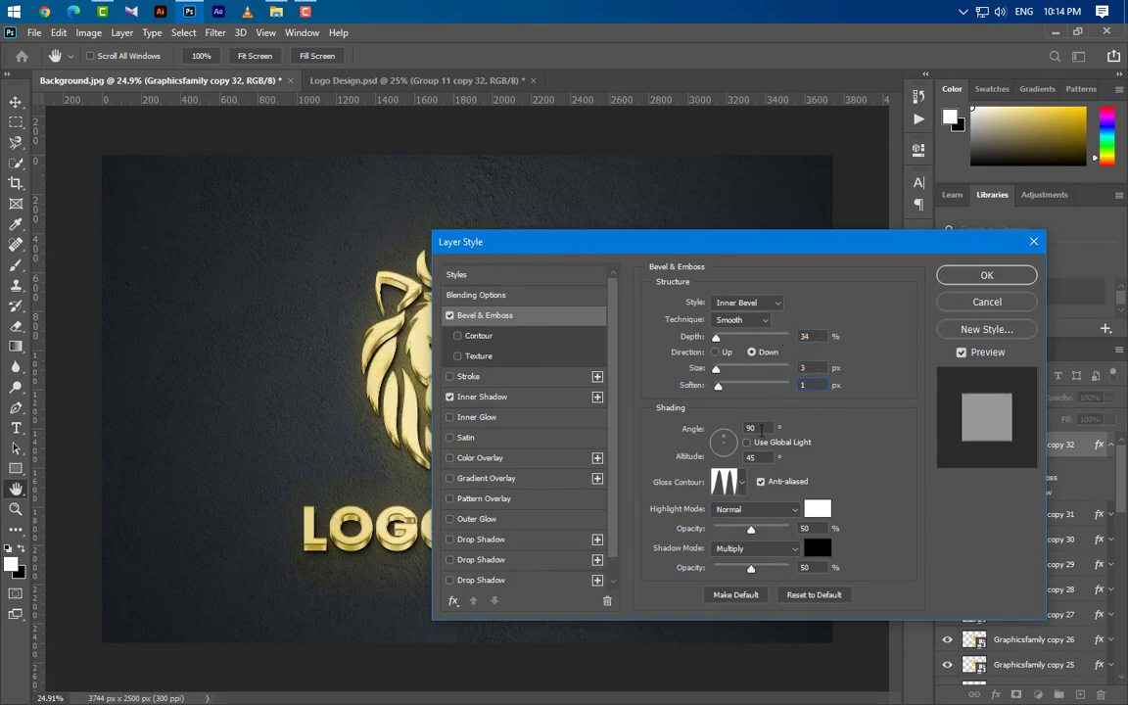
{"action": "left_click", "coordinate": [743, 481]}
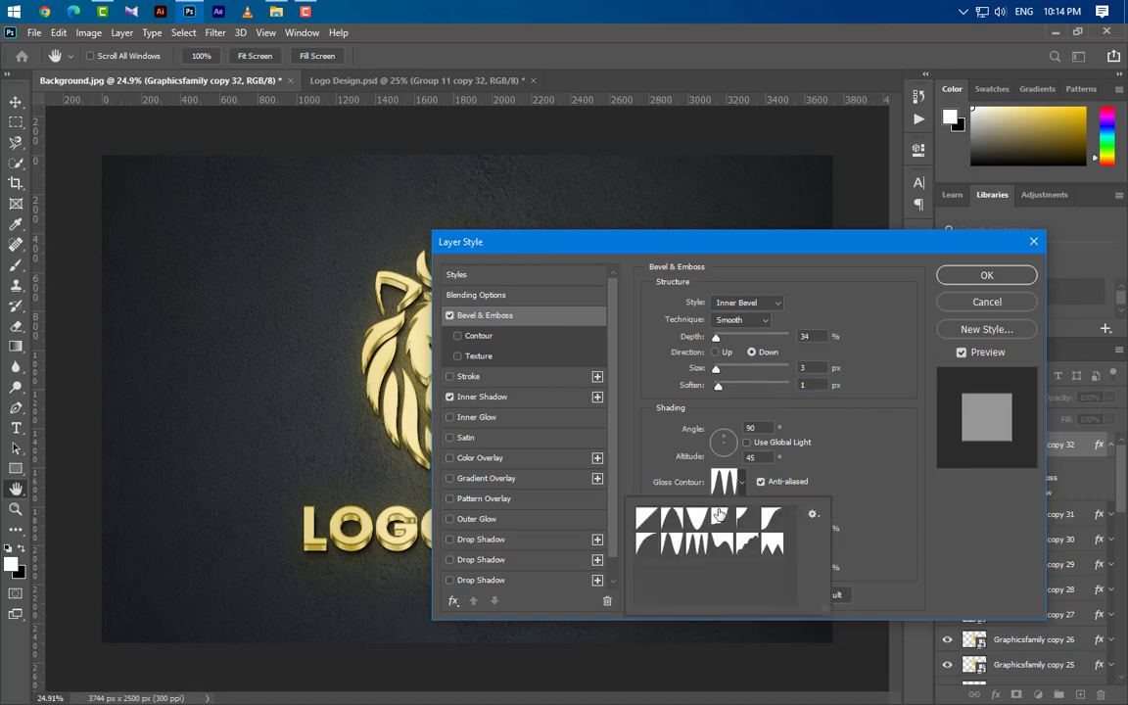
{"action": "left_click", "coordinate": [646, 518]}
{"action": "left_click", "coordinate": [861, 461]}
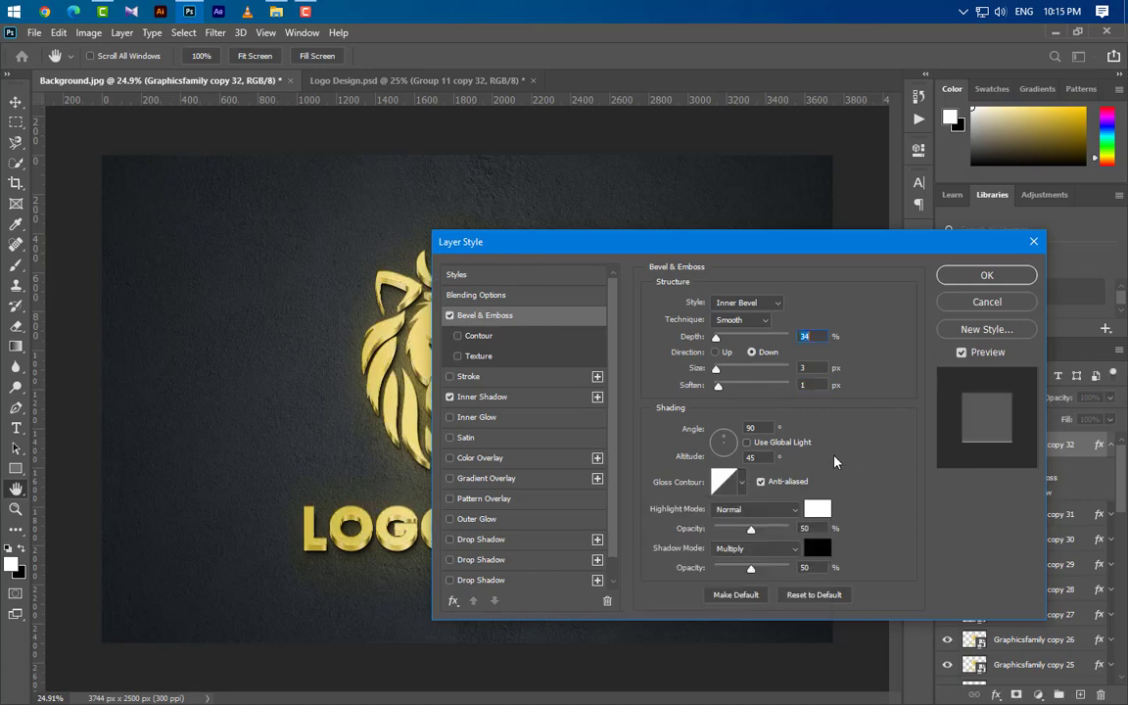
Step: Change the top copy's Inner Shadow colour to the copied pale cream and its blend mode to Normal
{"action": "left_click", "coordinate": [501, 398]}
{"action": "left_click", "coordinate": [810, 306]}
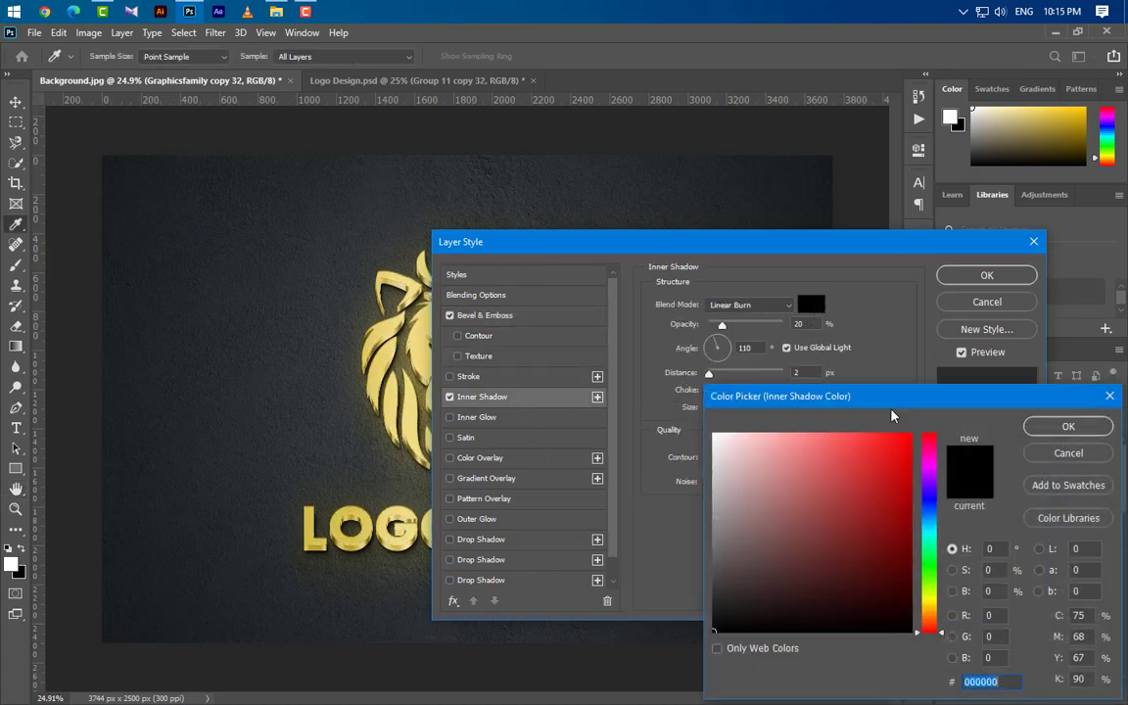
{"action": "key", "text": "ctrl+v"}
{"action": "left_click", "coordinate": [1068, 426]}
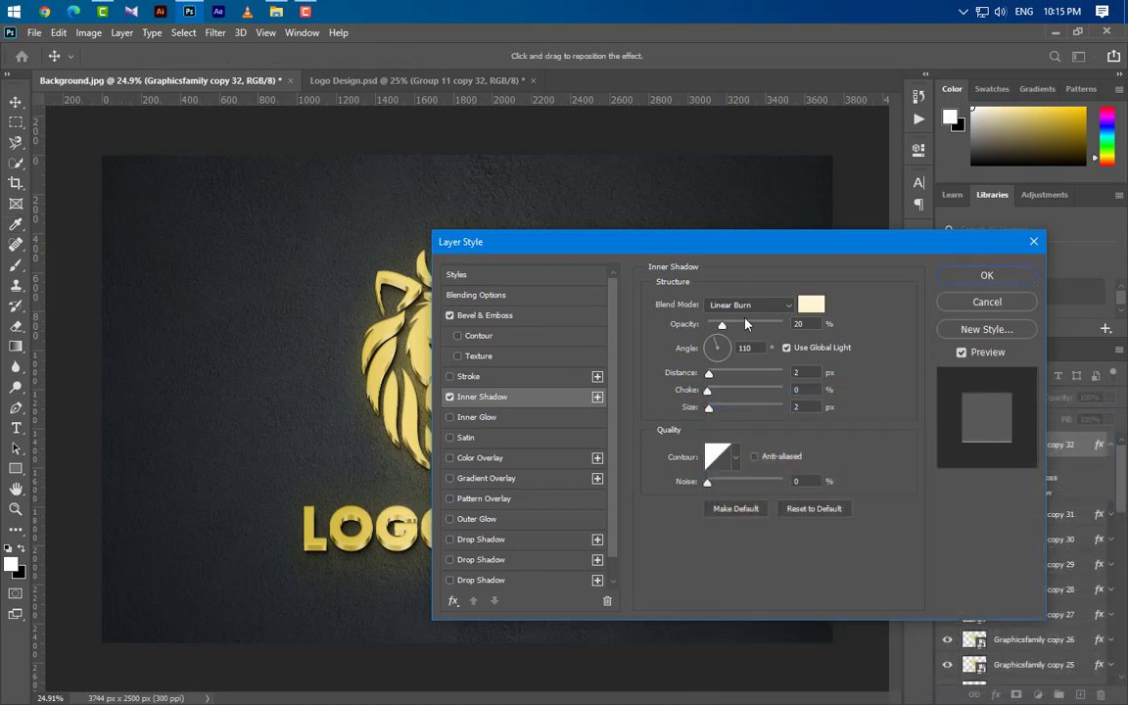
{"action": "left_click", "coordinate": [746, 306]}
{"action": "scroll", "coordinate": [746, 308], "scroll_direction": "up", "scroll_amount": 2}
{"action": "left_click", "coordinate": [674, 319]}
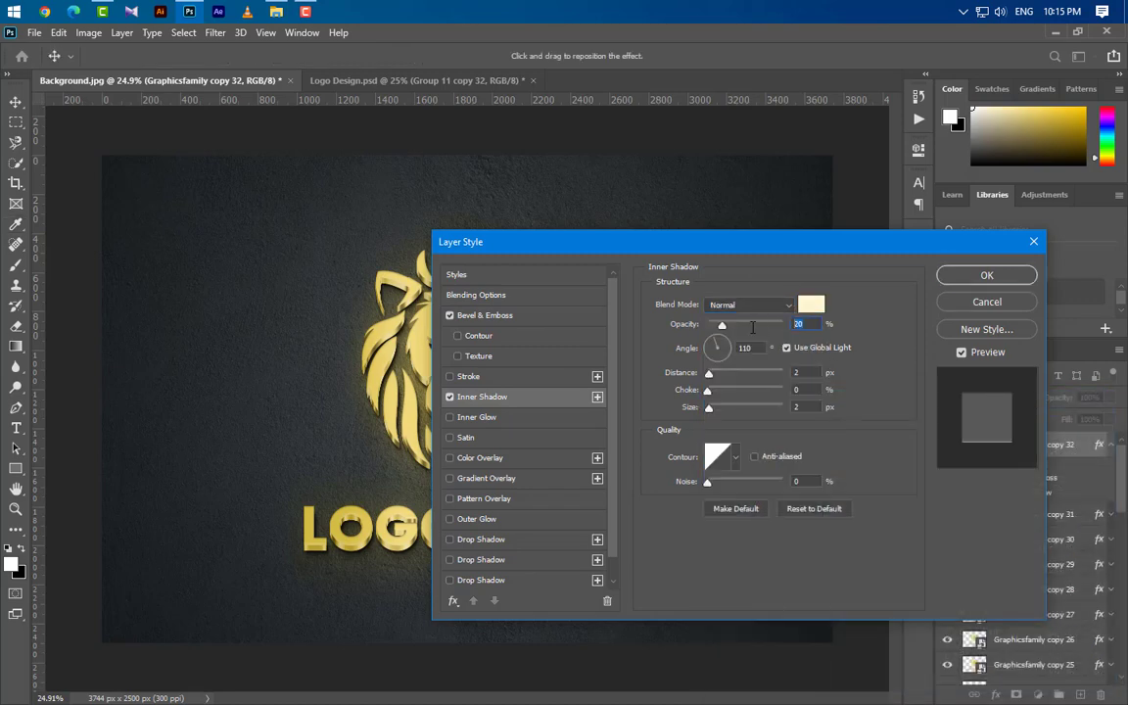
Step: Set the inner shadow's opacity to 85%, distance to 8 px and size to 3 px
{"action": "type", "text": "85"}
{"action": "type", "text": "8"}
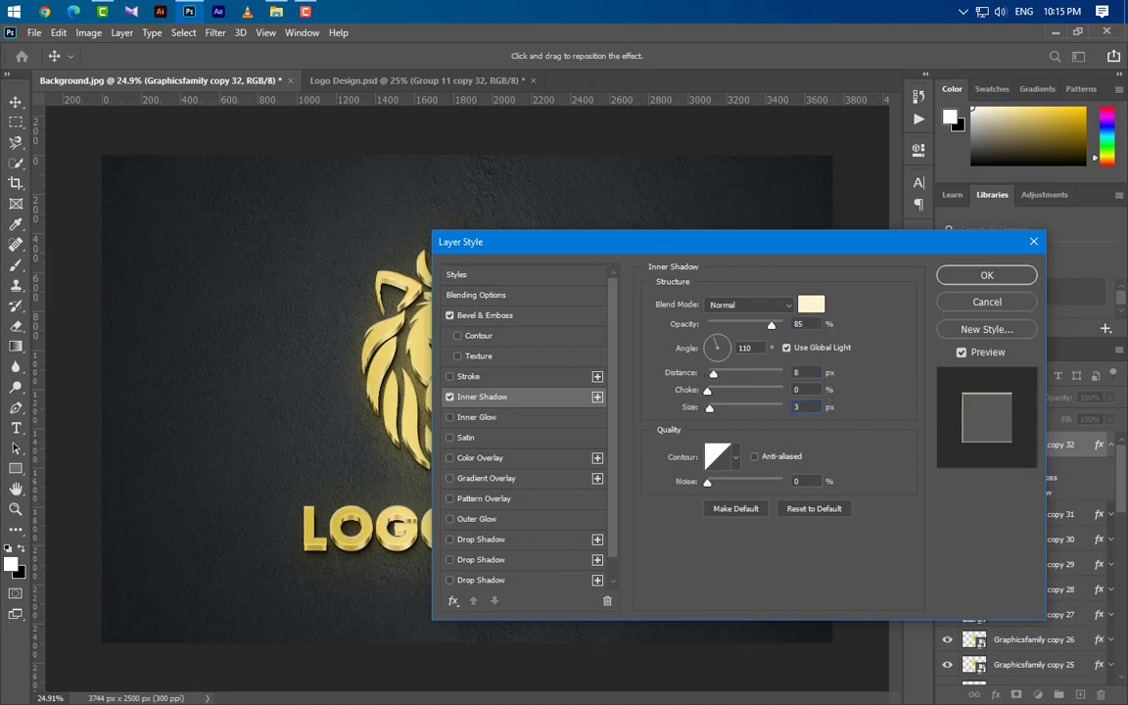
{"action": "key", "text": "Tab"}
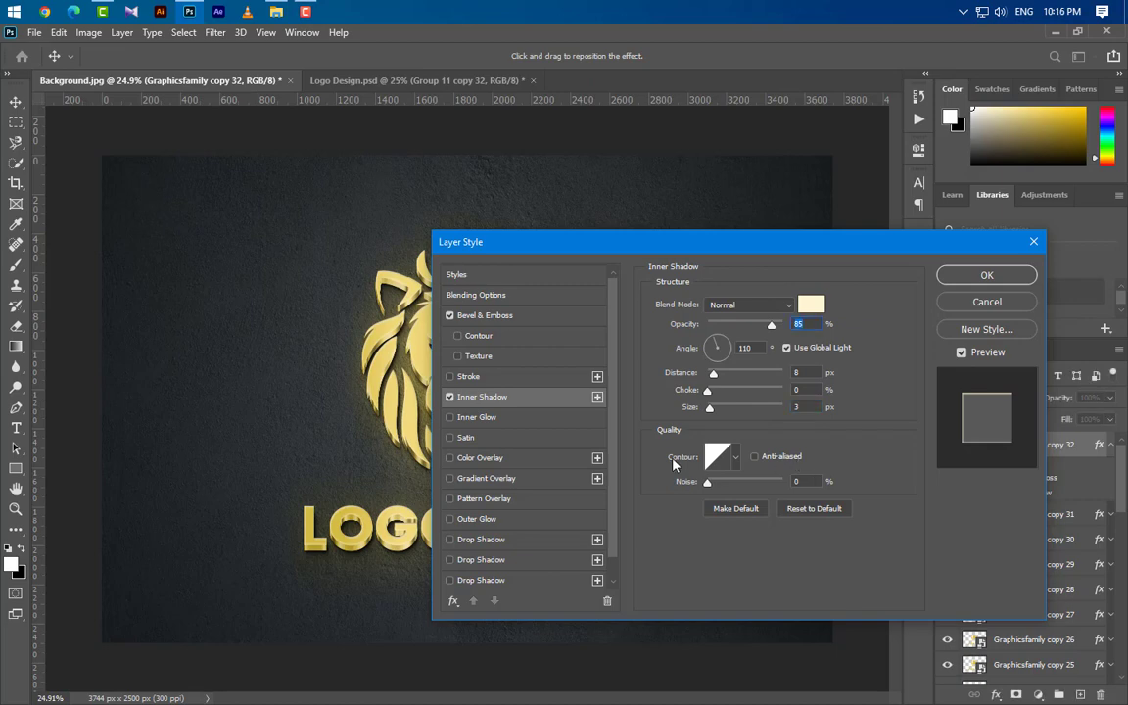
Step: Add a Satin effect to the top logo copy using Normal blend mode and white (ffffff)
{"action": "left_click", "coordinate": [539, 440]}
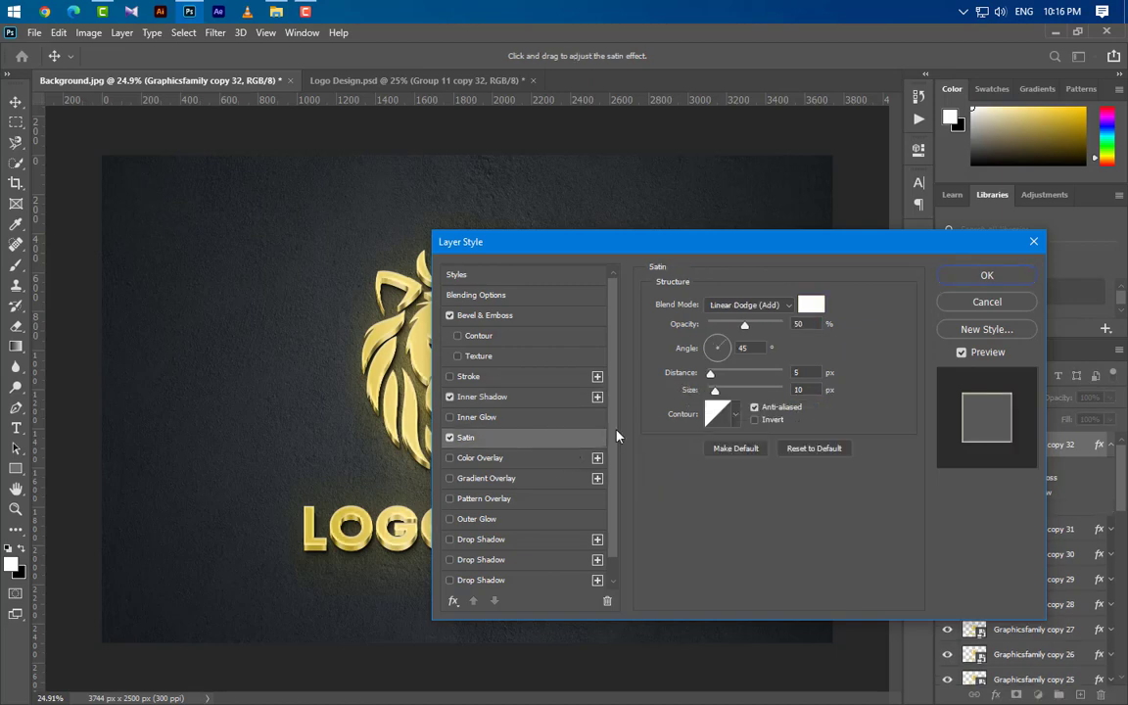
{"action": "left_click", "coordinate": [779, 304]}
{"action": "left_click", "coordinate": [734, 318]}
{"action": "left_click", "coordinate": [813, 304]}
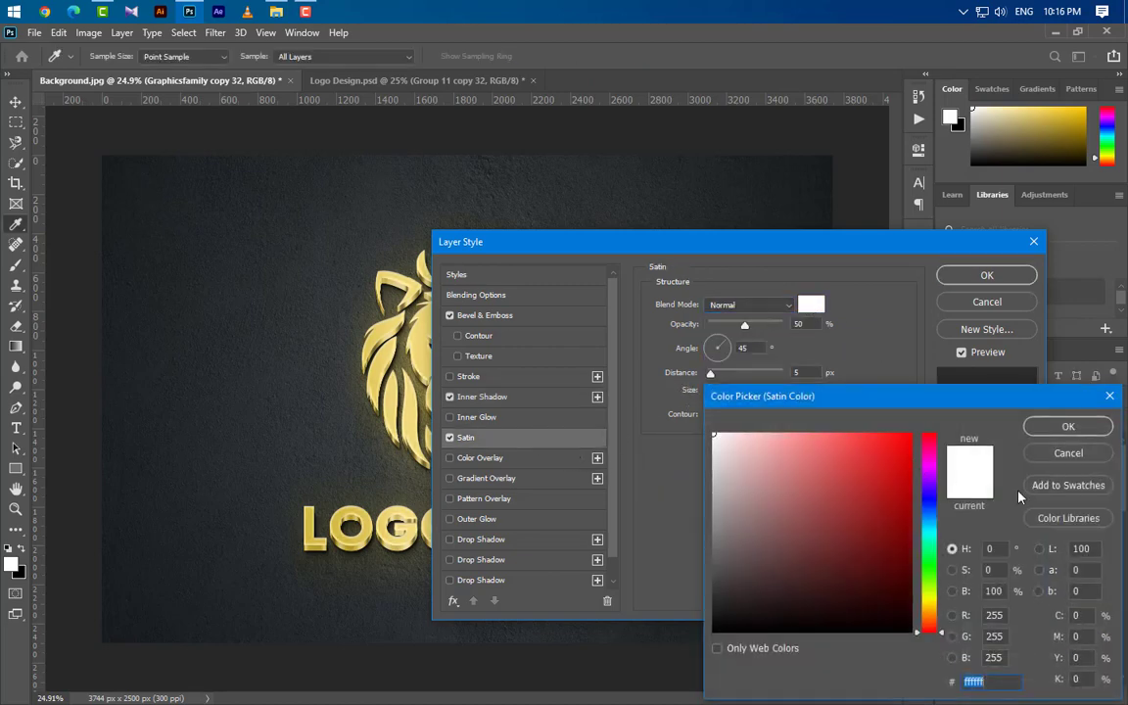
{"action": "key", "text": "Return"}
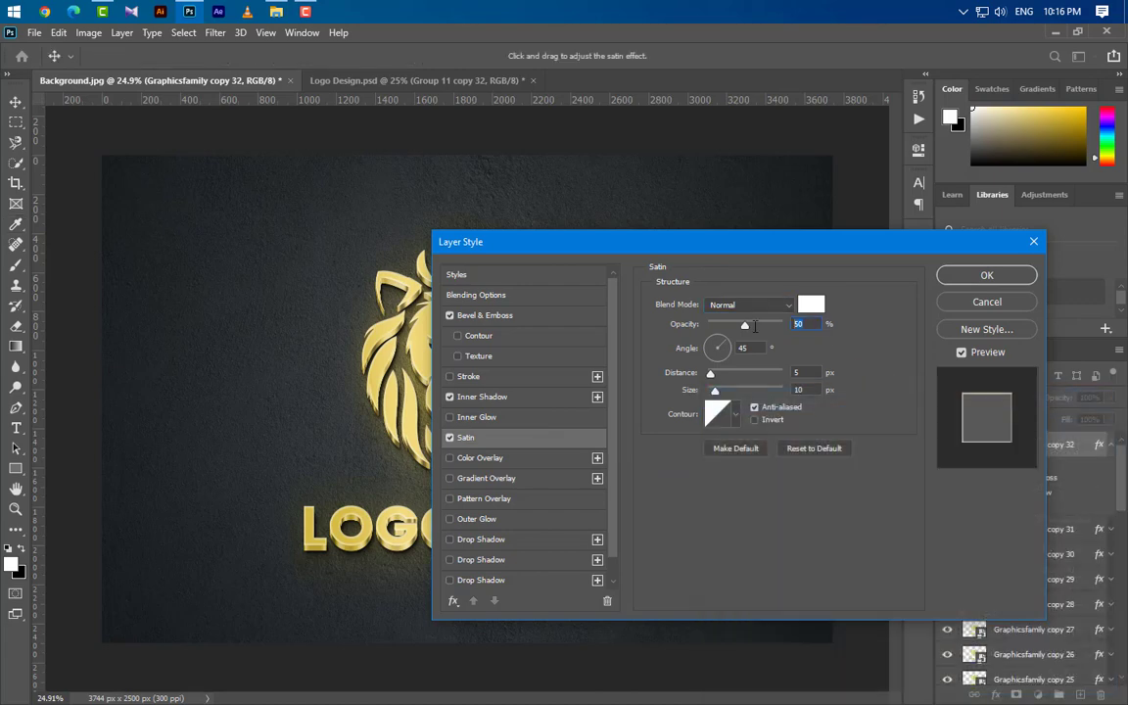
Step: Set the satin effect to 8% opacity, 110° angle, 250 px distance and 188 px size with a triple-peaked contour
{"action": "type", "text": "8"}
{"action": "type", "text": "250"}
{"action": "key", "text": "Tab"}
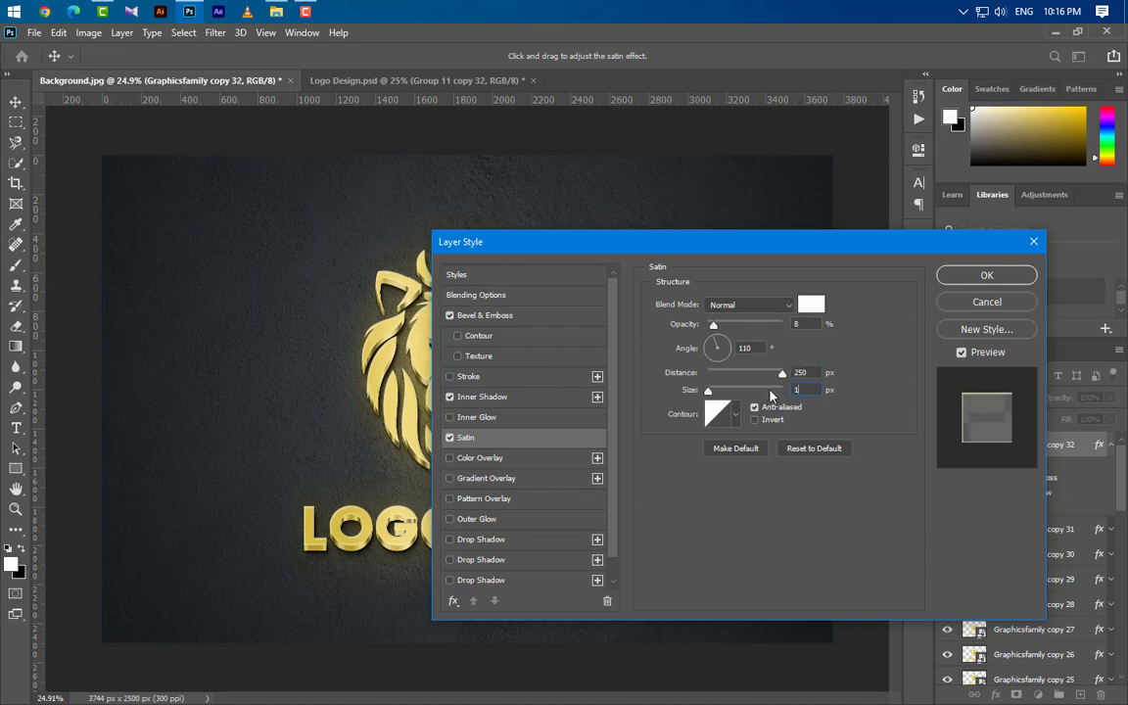
{"action": "type", "text": "188"}
{"action": "left_click", "coordinate": [738, 418]}
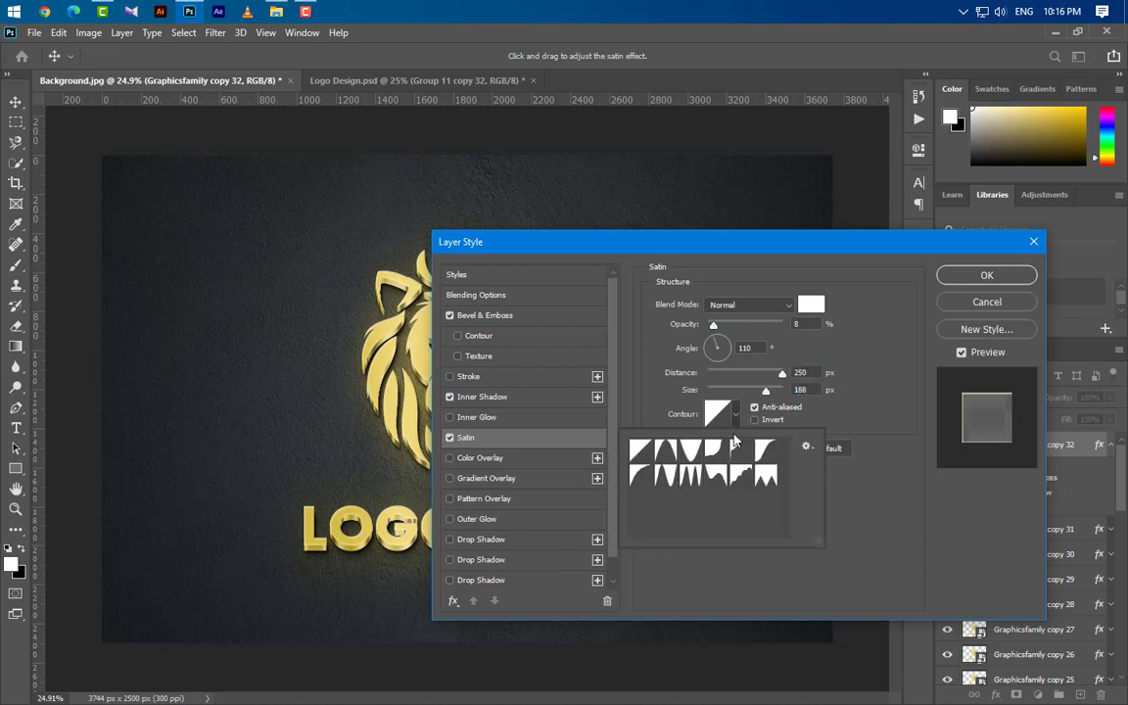
{"action": "left_click", "coordinate": [690, 475]}
{"action": "left_click", "coordinate": [889, 411]}
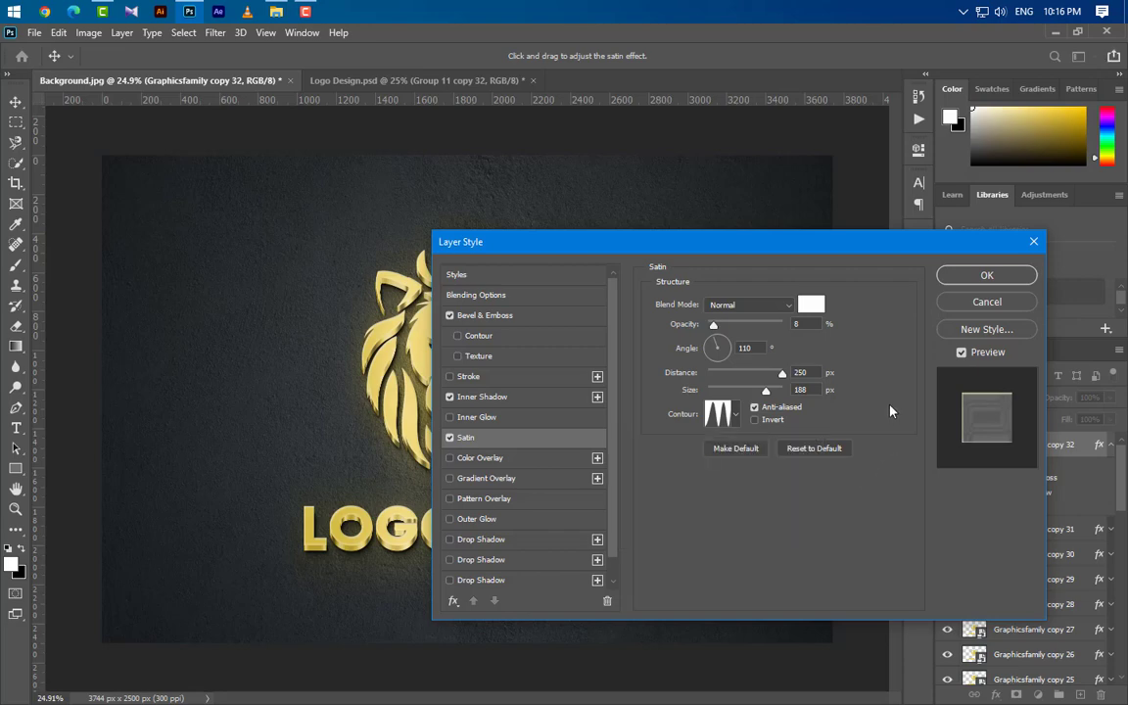
Step: Add a Color Overlay in off-white f3f2f2 to the top logo copy and apply the layer style
{"action": "left_click", "coordinate": [533, 459]}
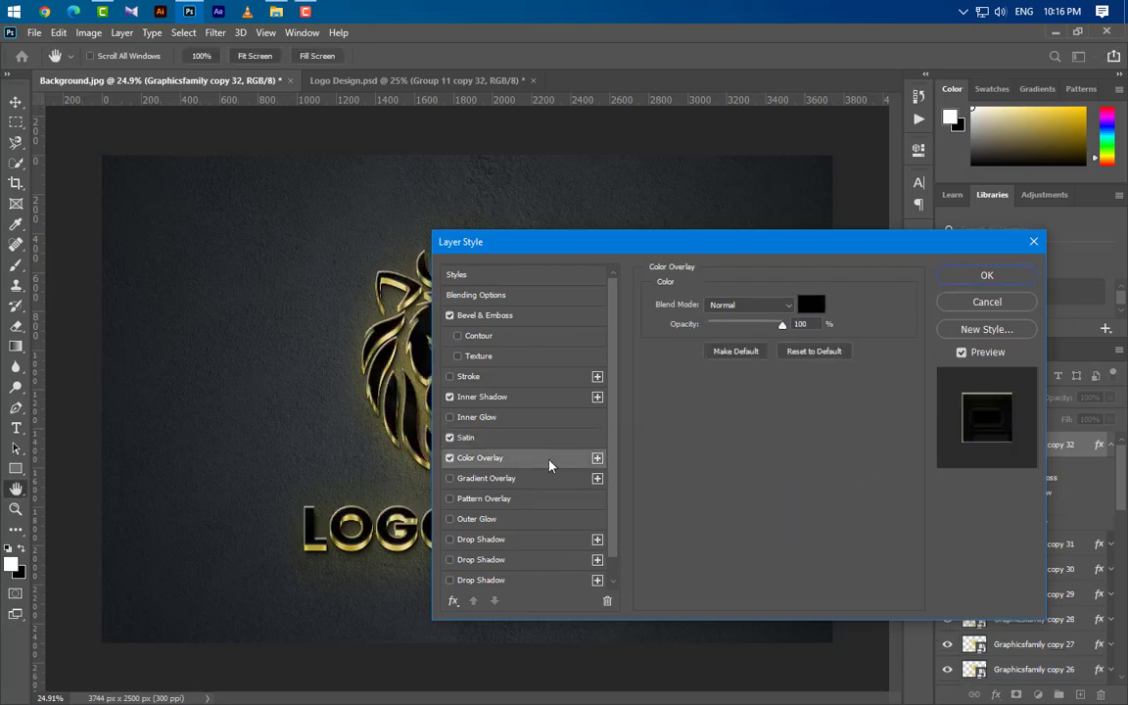
{"action": "left_click", "coordinate": [812, 305]}
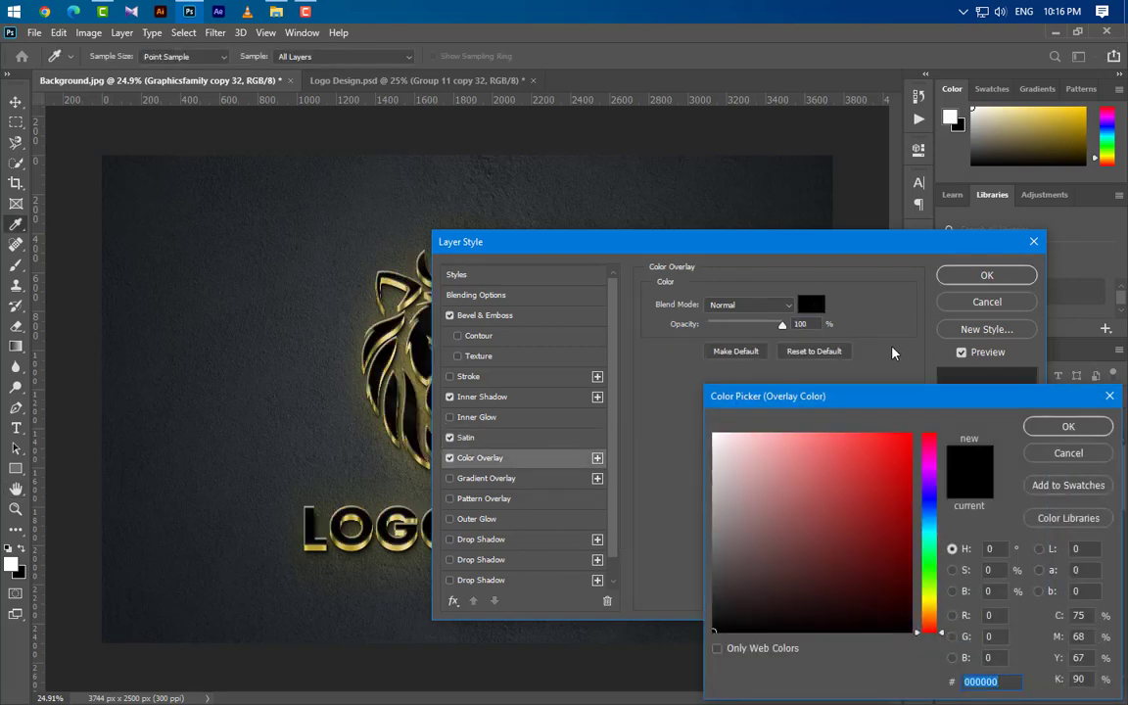
{"action": "type", "text": "f3f2f2"}
{"action": "left_click", "coordinate": [1090, 425]}
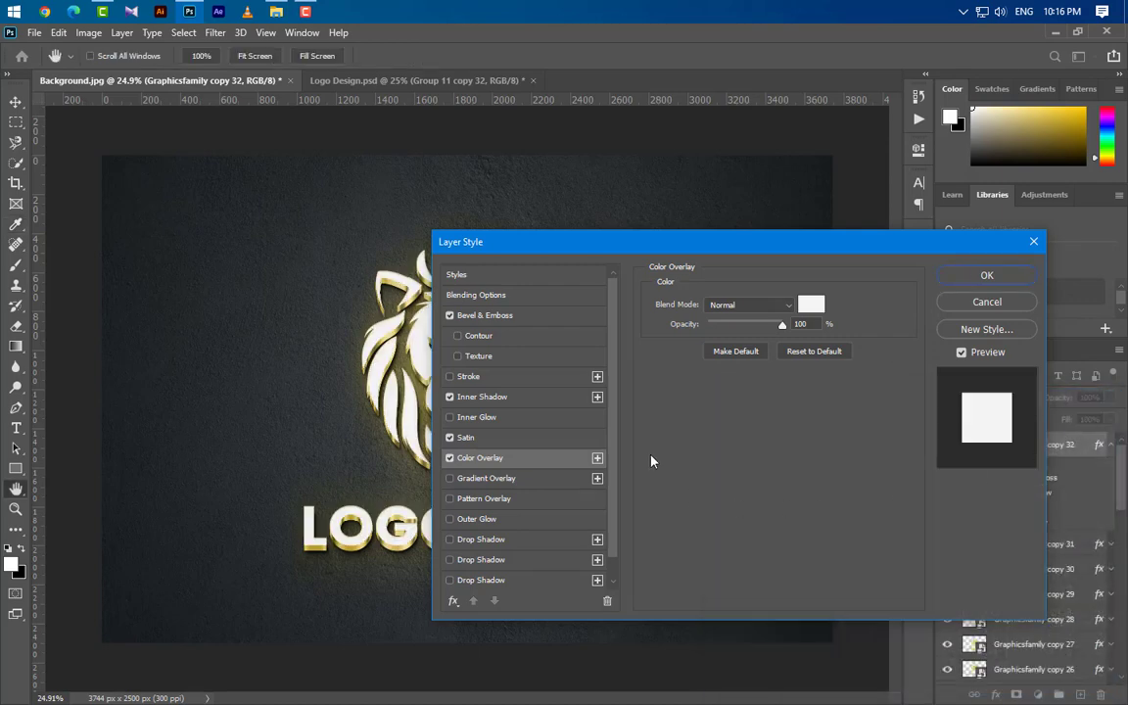
{"action": "left_click", "coordinate": [986, 275]}
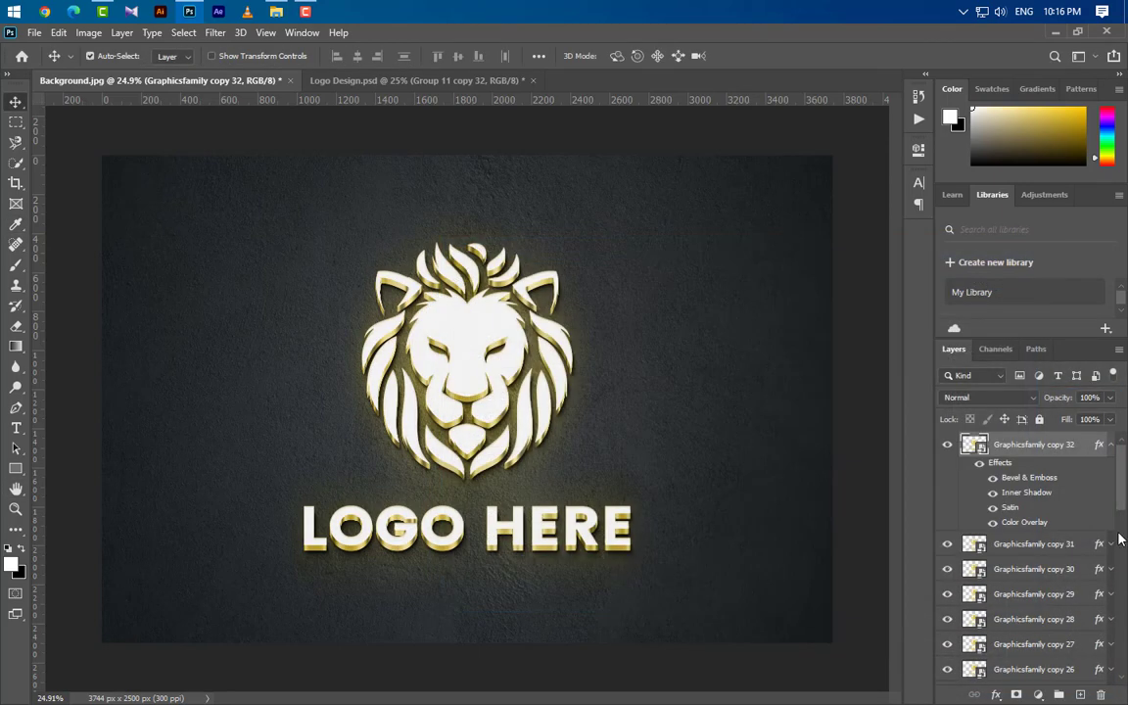
{"action": "left_click", "coordinate": [1110, 444]}
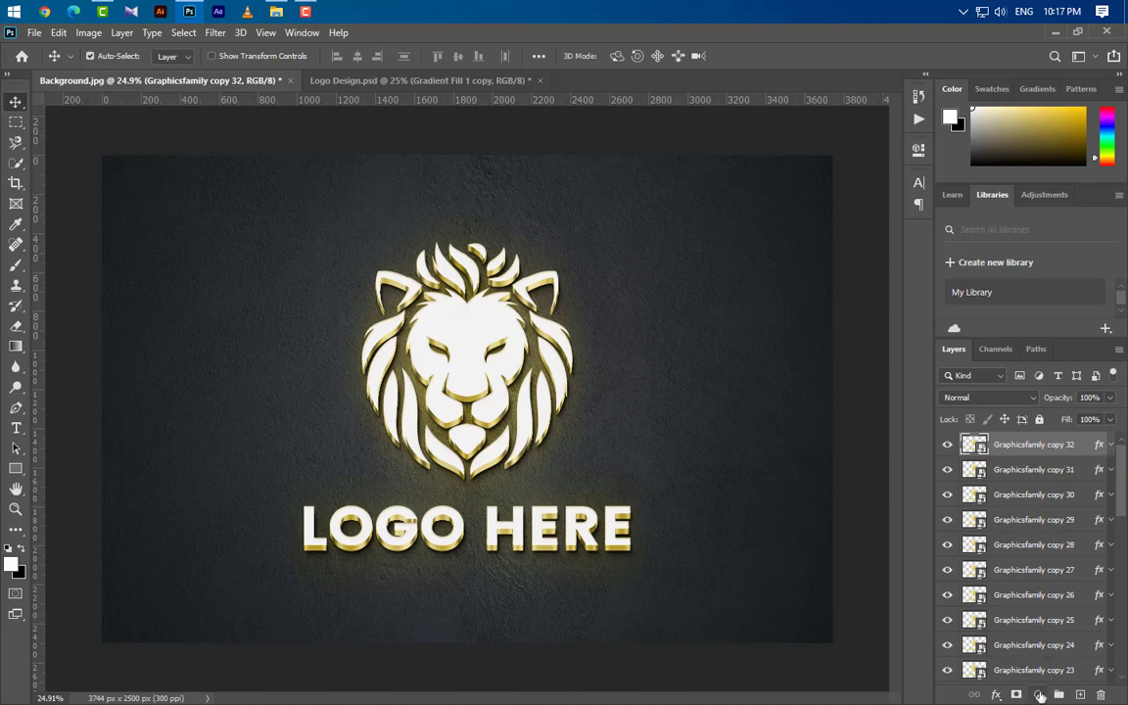
Step: Add a Gradient Fill layer above the logo copies and set its gradient's starting colour stop to black
{"action": "left_click", "coordinate": [1039, 695]}
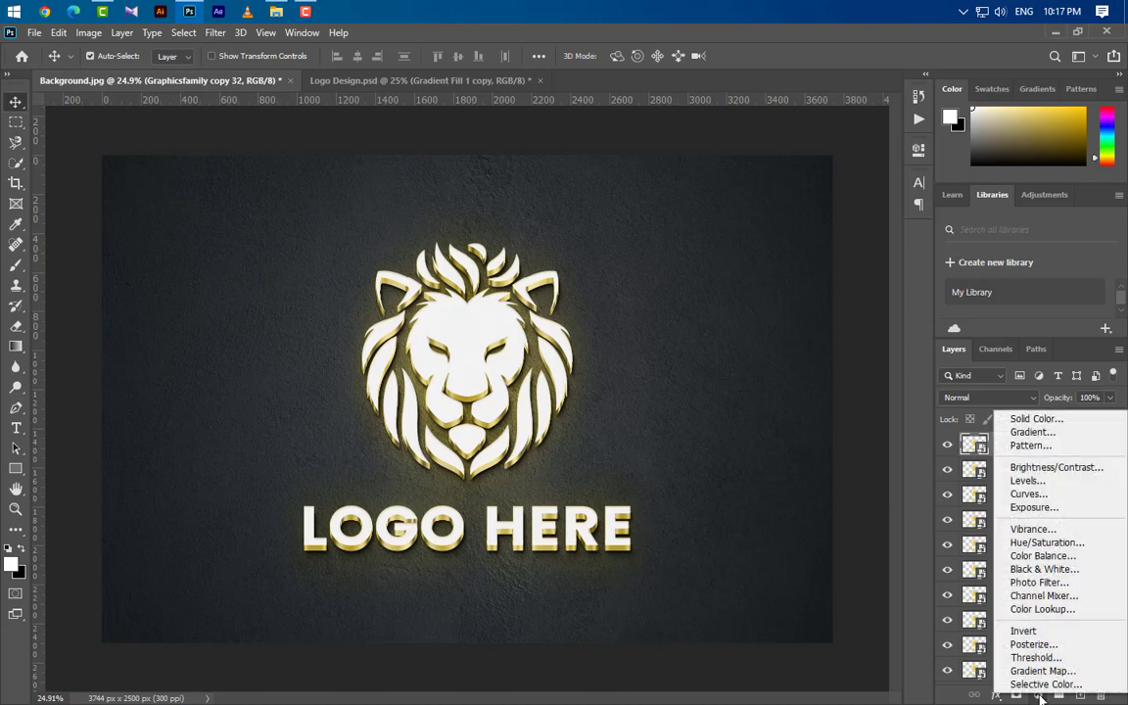
{"action": "left_click", "coordinate": [1032, 431]}
{"action": "left_click", "coordinate": [534, 197]}
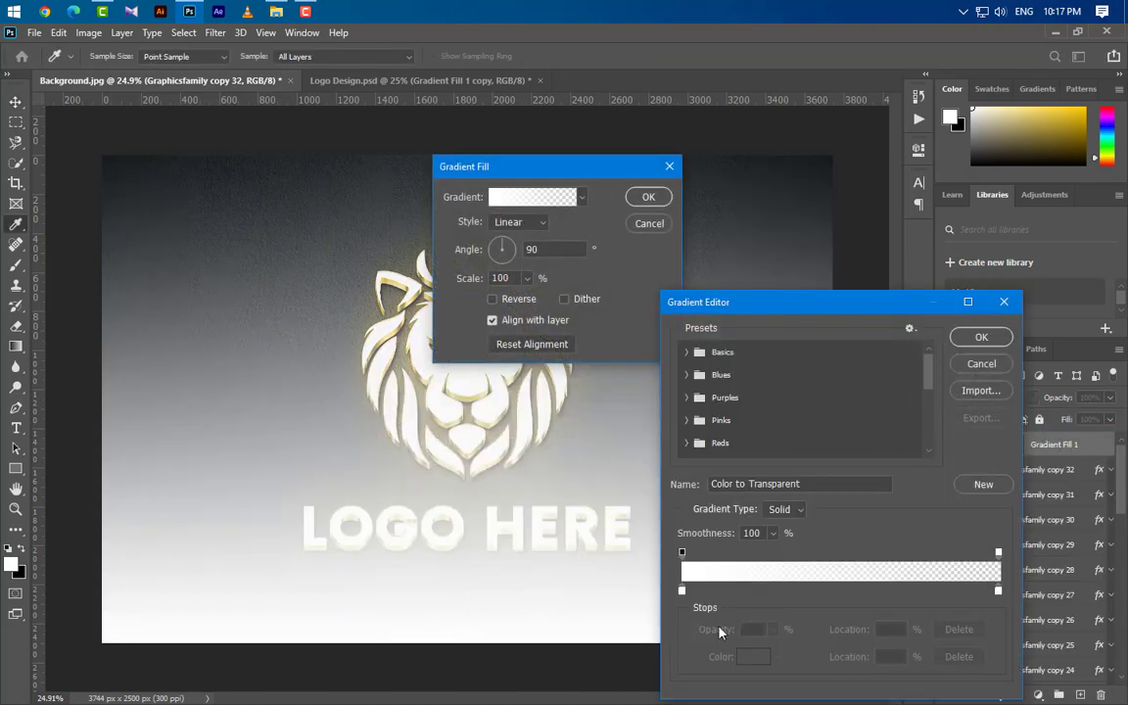
{"action": "left_click", "coordinate": [683, 590]}
{"action": "double_click", "coordinate": [683, 591]}
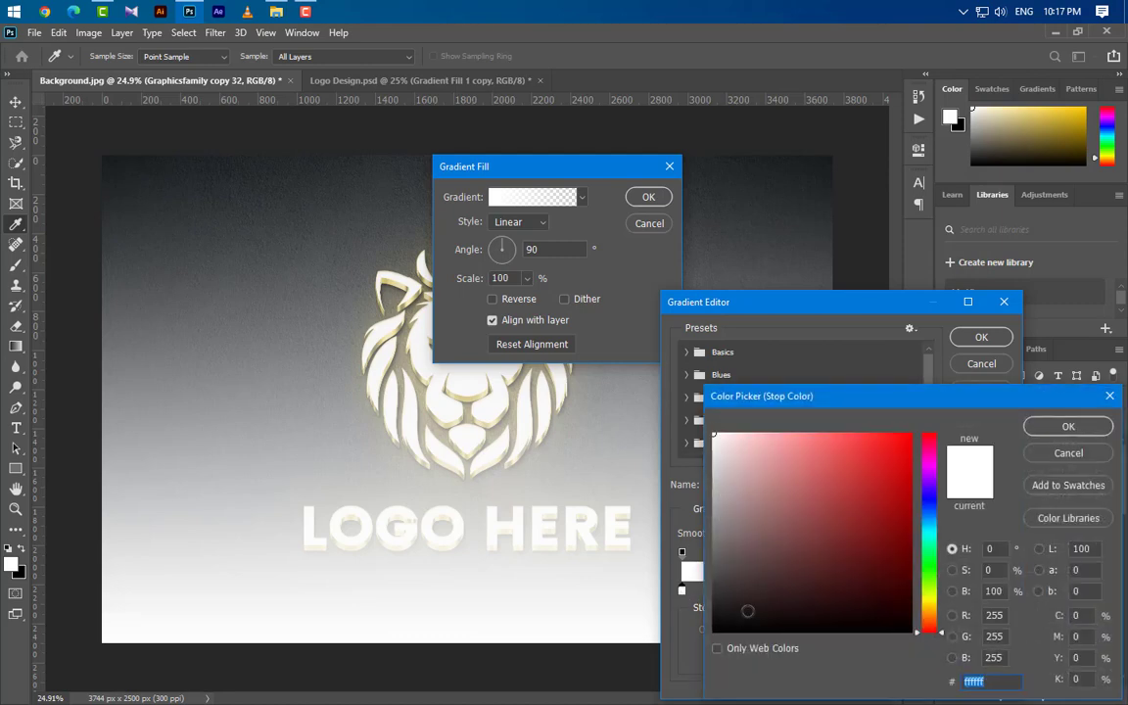
{"action": "left_click", "coordinate": [714, 630]}
{"action": "left_click", "coordinate": [1067, 426]}
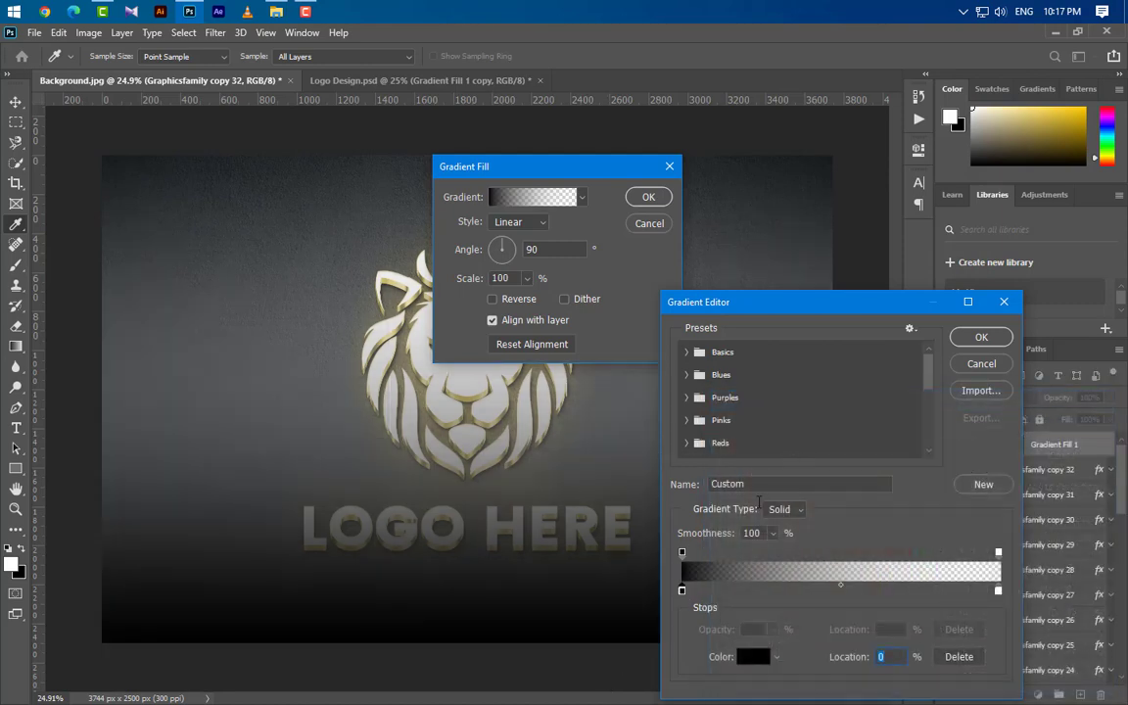
Step: Set the gradient's starting opacity to 82% and place the black stop at 4% and the white stop at 86%
{"action": "left_click", "coordinate": [681, 555]}
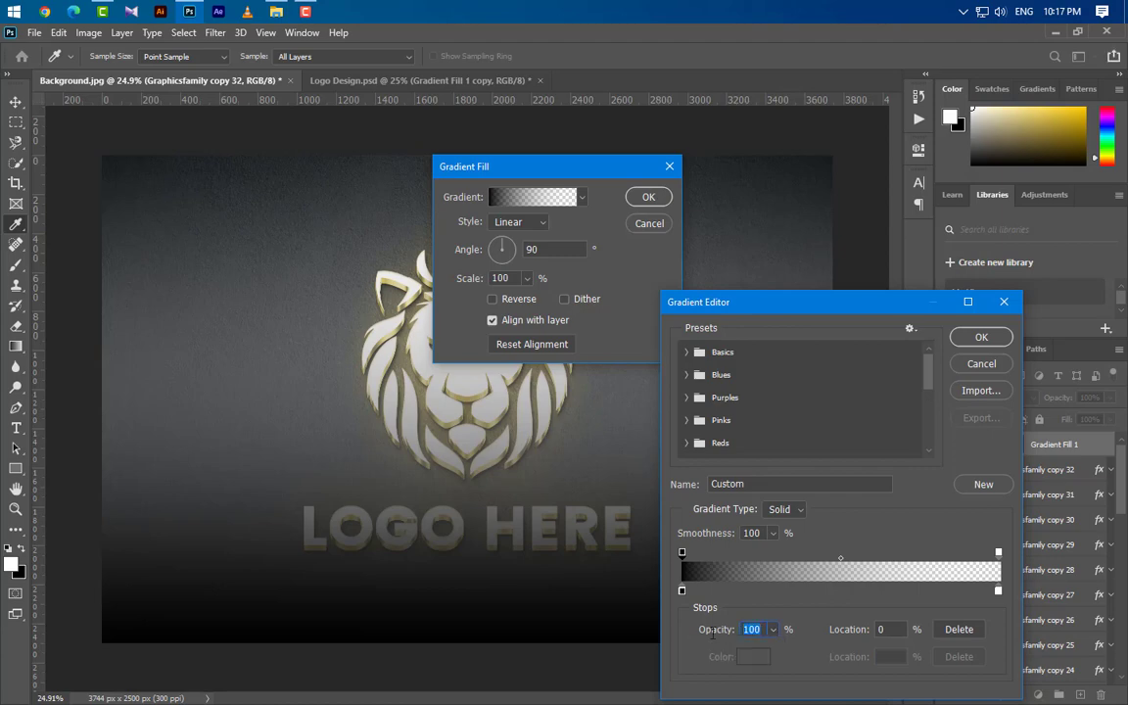
{"action": "type", "text": "82"}
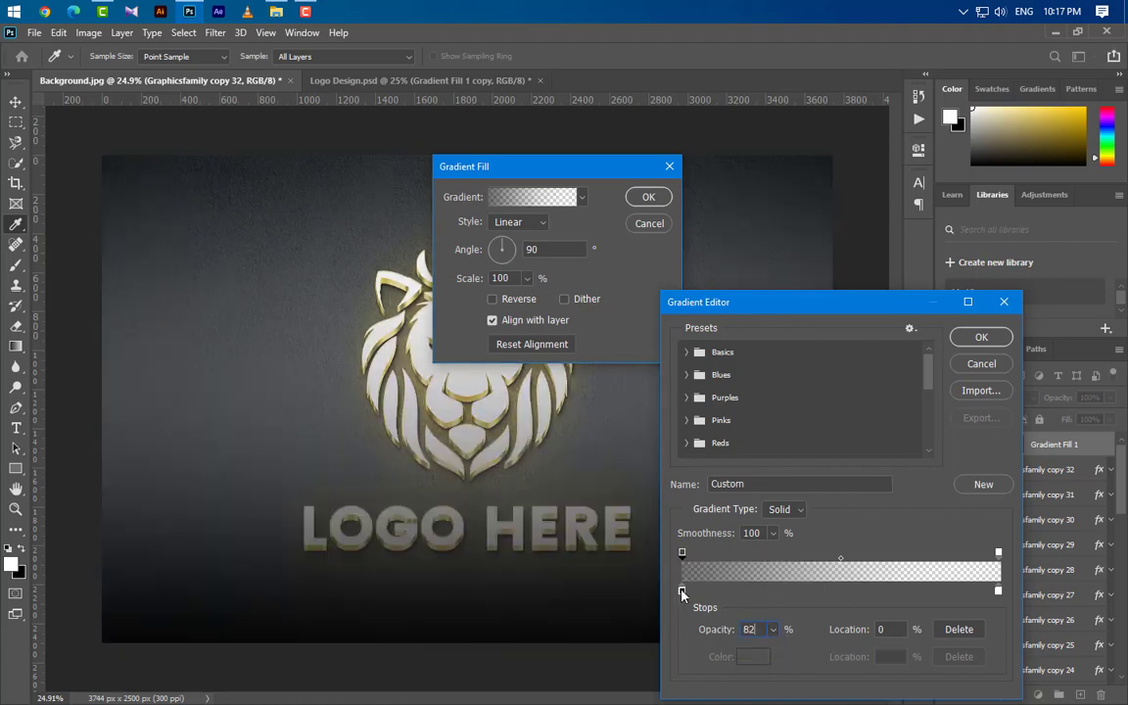
{"action": "left_click", "coordinate": [682, 591]}
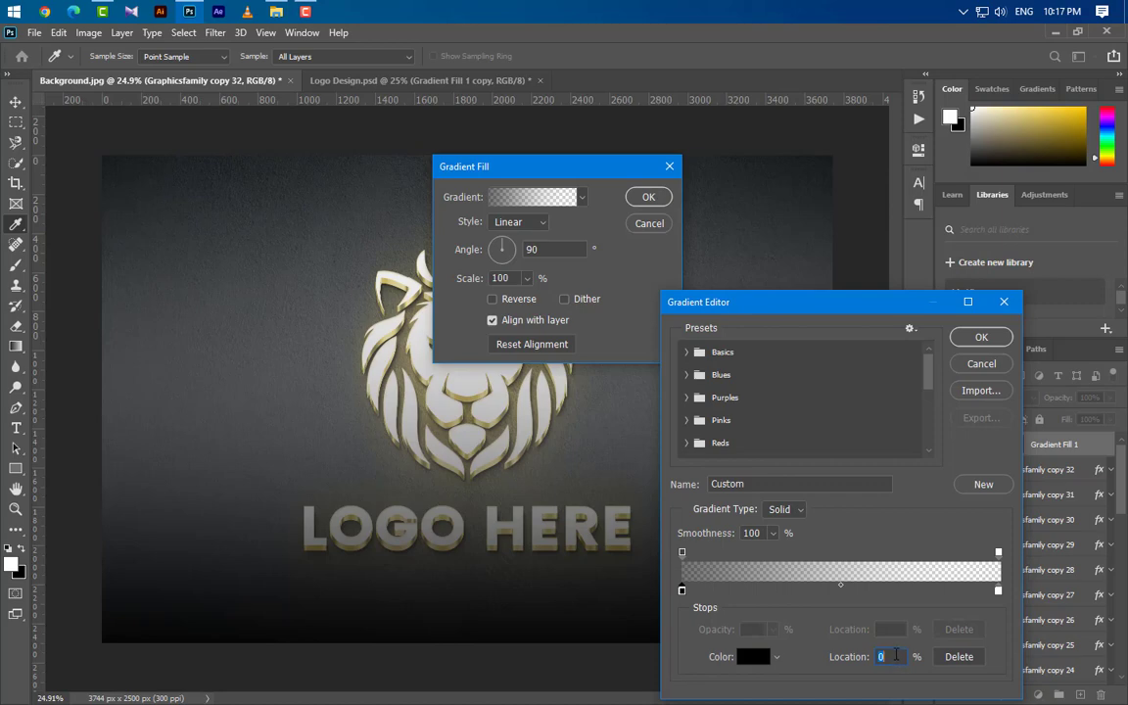
{"action": "type", "text": "4"}
{"action": "left_click", "coordinate": [998, 591]}
{"action": "type", "text": "86"}
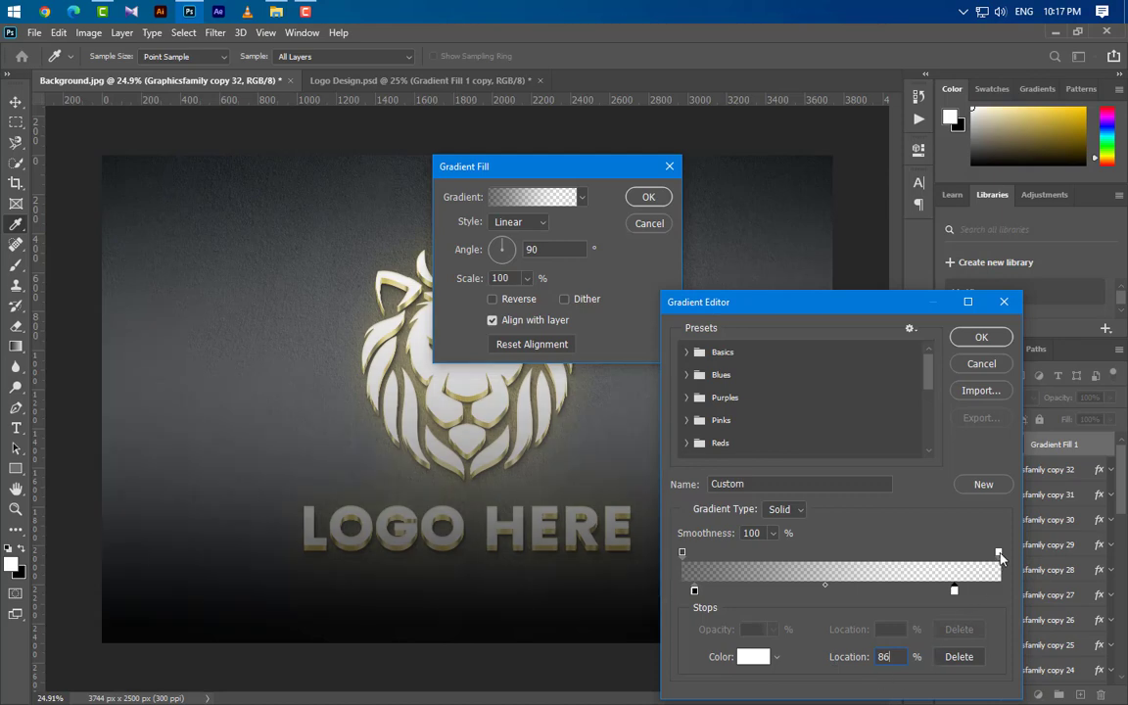
Step: Raise the gradient's ending opacity stop to full opacity and accept the gradient
{"action": "left_click", "coordinate": [999, 553]}
{"action": "left_click", "coordinate": [772, 630]}
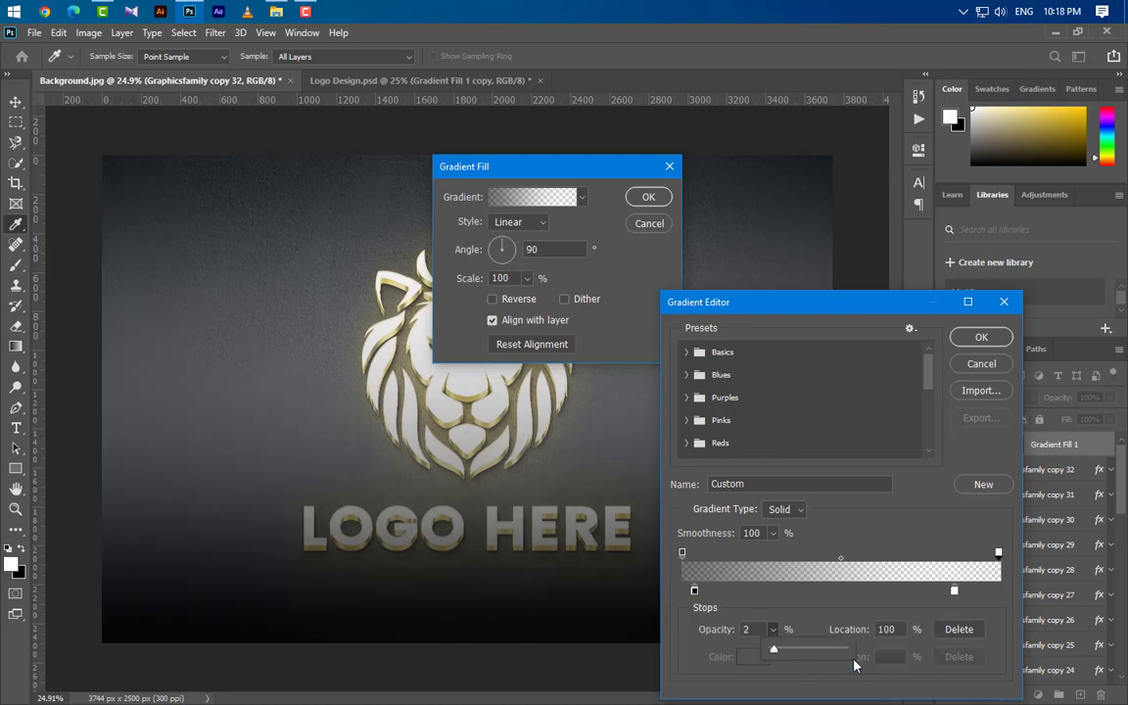
{"action": "left_click_drag", "start_coordinate": [769, 648], "coordinate": [1114, 646]}
{"action": "left_click", "coordinate": [1002, 342]}
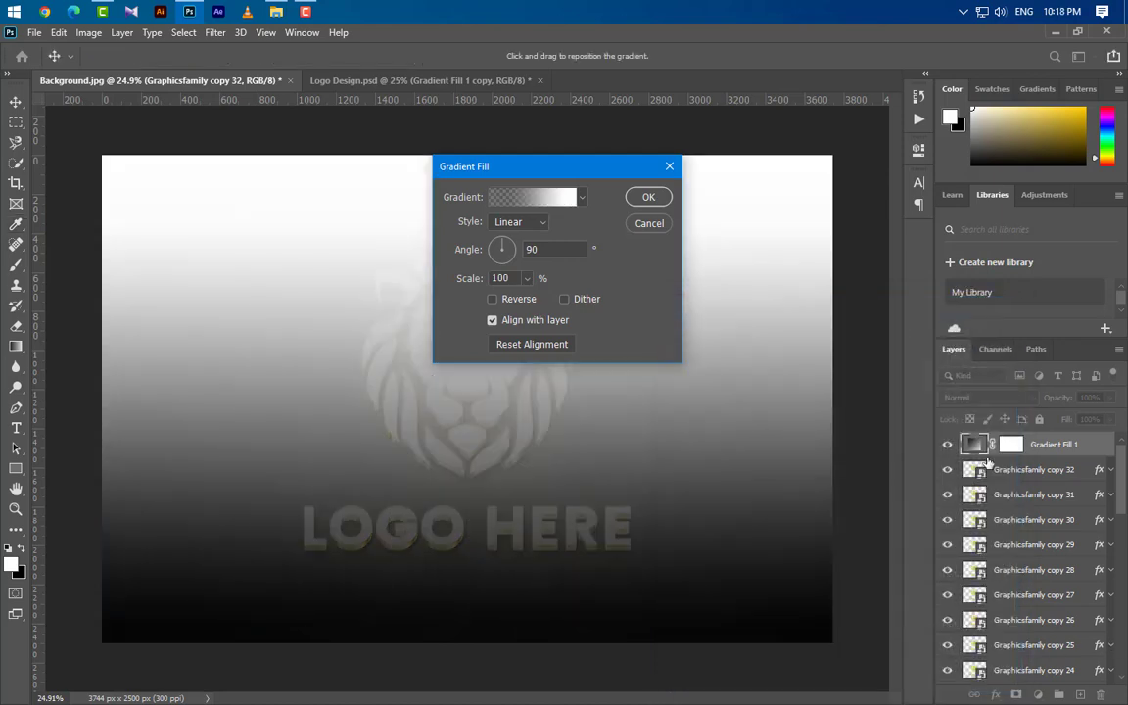
Step: Keep the gradient fill's style Linear, set its scale to 120% and apply it
{"action": "left_click", "coordinate": [509, 222]}
{"action": "left_click", "coordinate": [502, 231]}
{"action": "left_click", "coordinate": [513, 278]}
{"action": "type", "text": "120"}
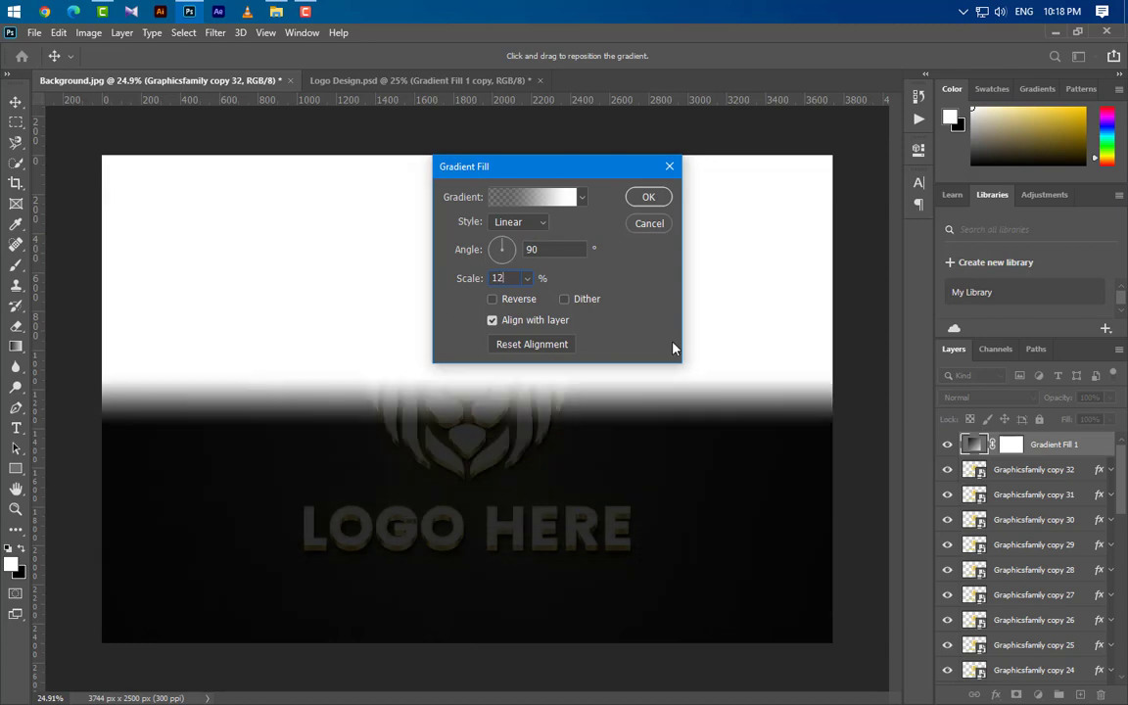
{"action": "left_click", "coordinate": [649, 196]}
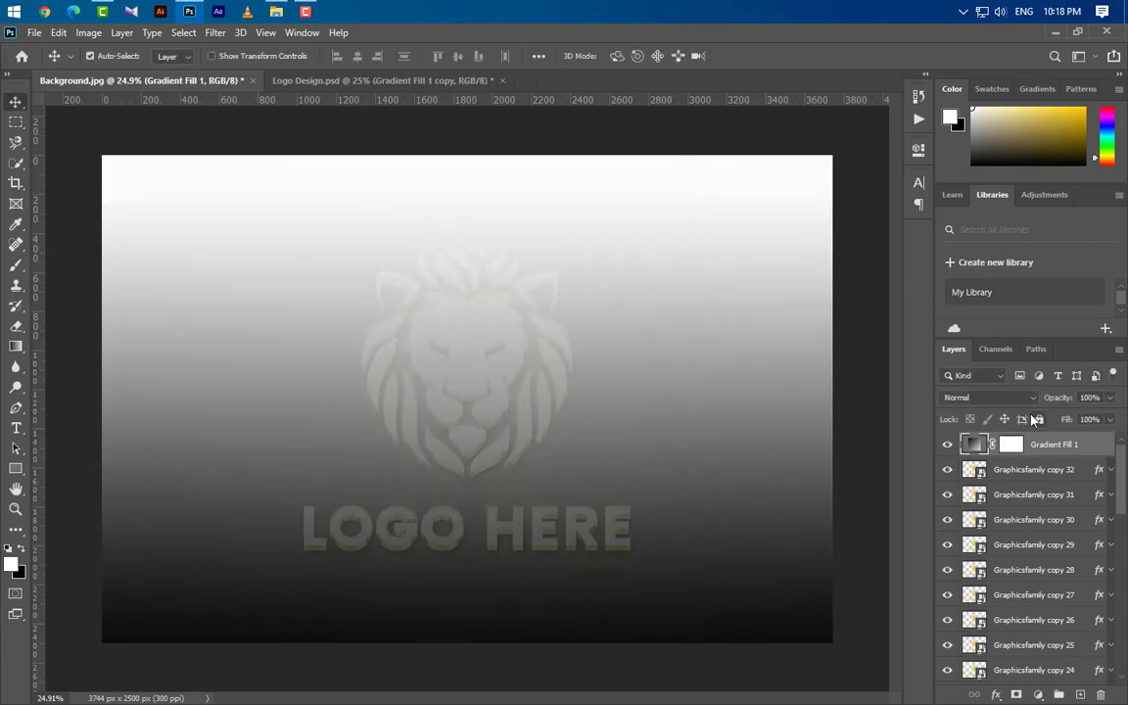
Step: Change the gradient fill layer's blend mode to Overlay and its opacity to 30%
{"action": "left_click", "coordinate": [1004, 396]}
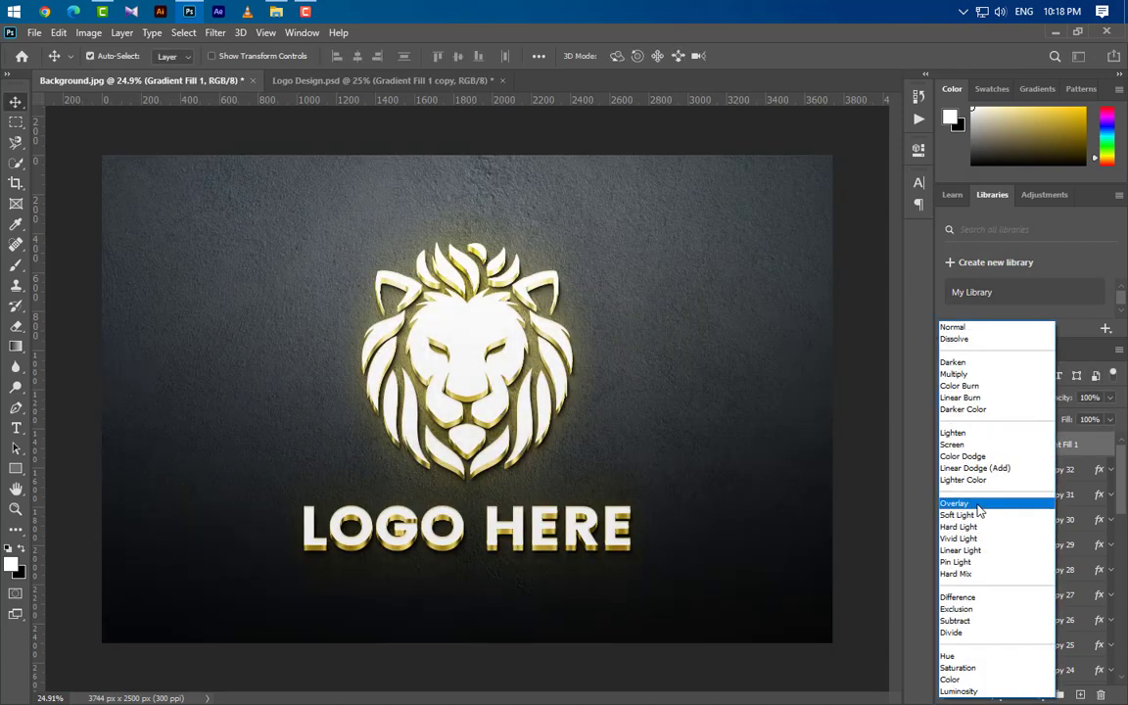
{"action": "left_click", "coordinate": [958, 503]}
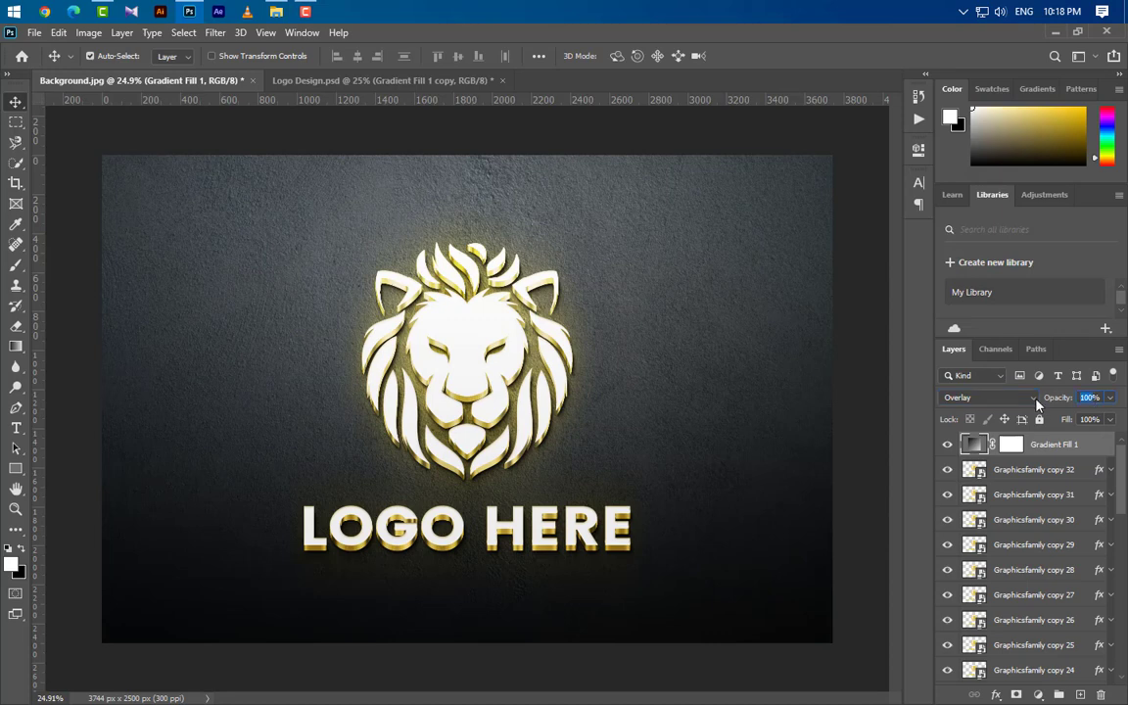
{"action": "type", "text": "30"}
Step: Duplicate the gradient fill layer and set the duplicate to Soft Light at 20% opacity
{"action": "left_click_drag", "start_coordinate": [1082, 495], "coordinate": [1080, 694]}
{"action": "left_click", "coordinate": [998, 397]}
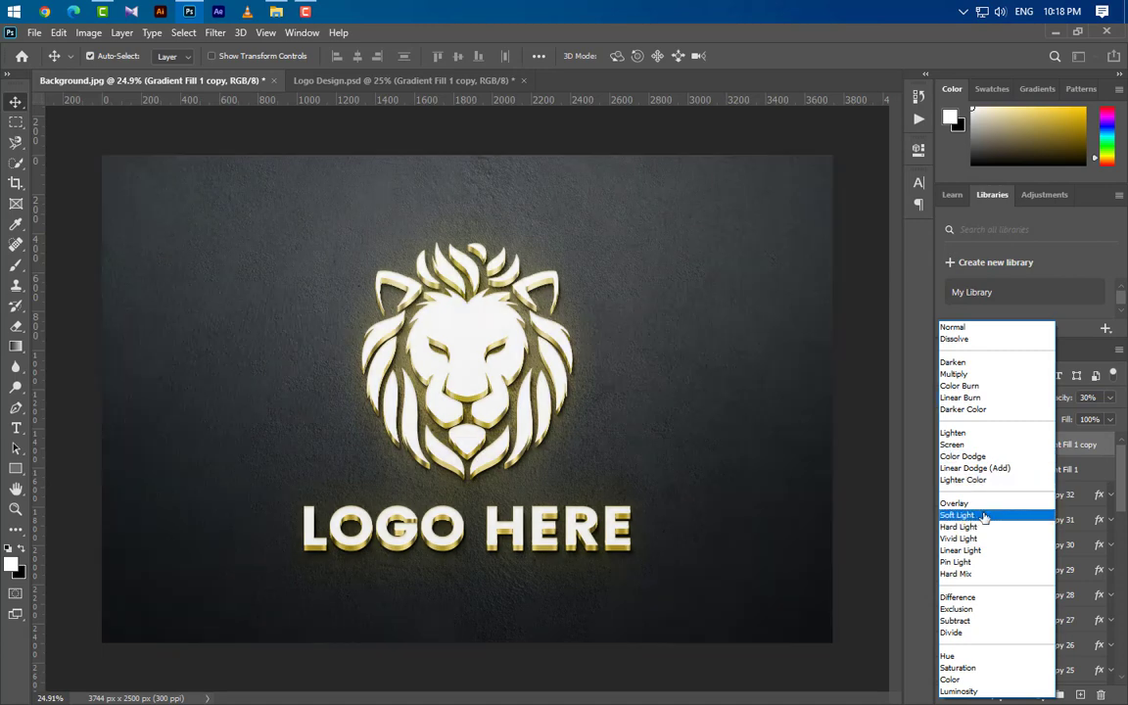
{"action": "left_click", "coordinate": [983, 515]}
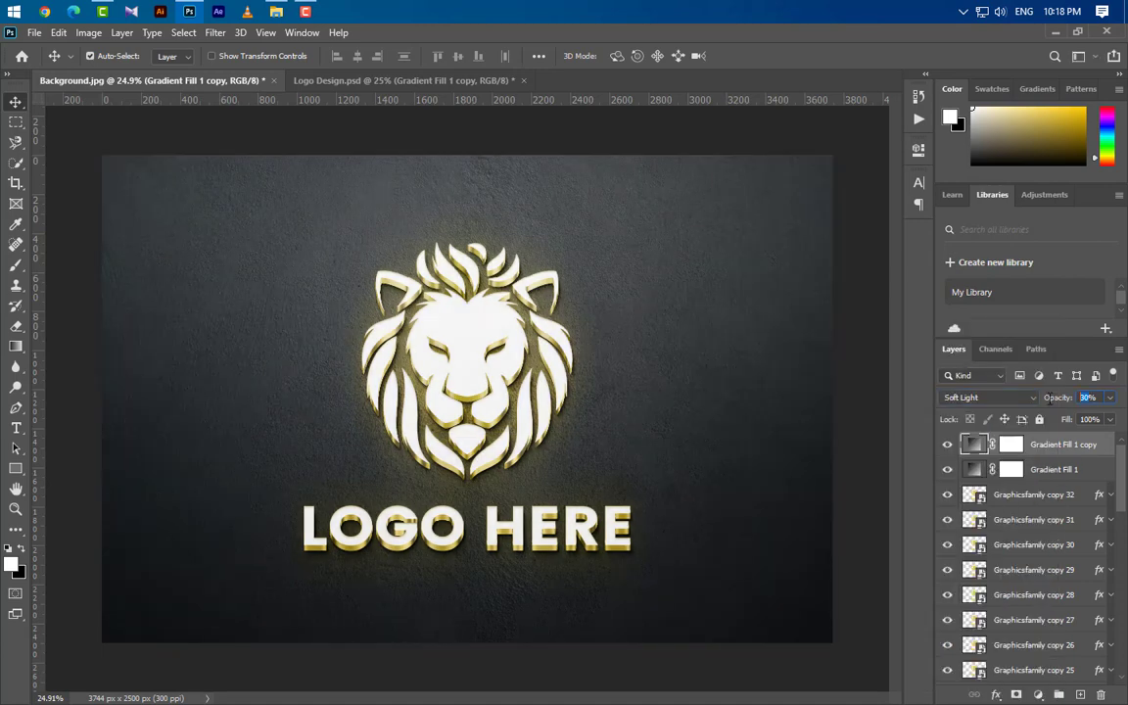
{"action": "type", "text": "20"}
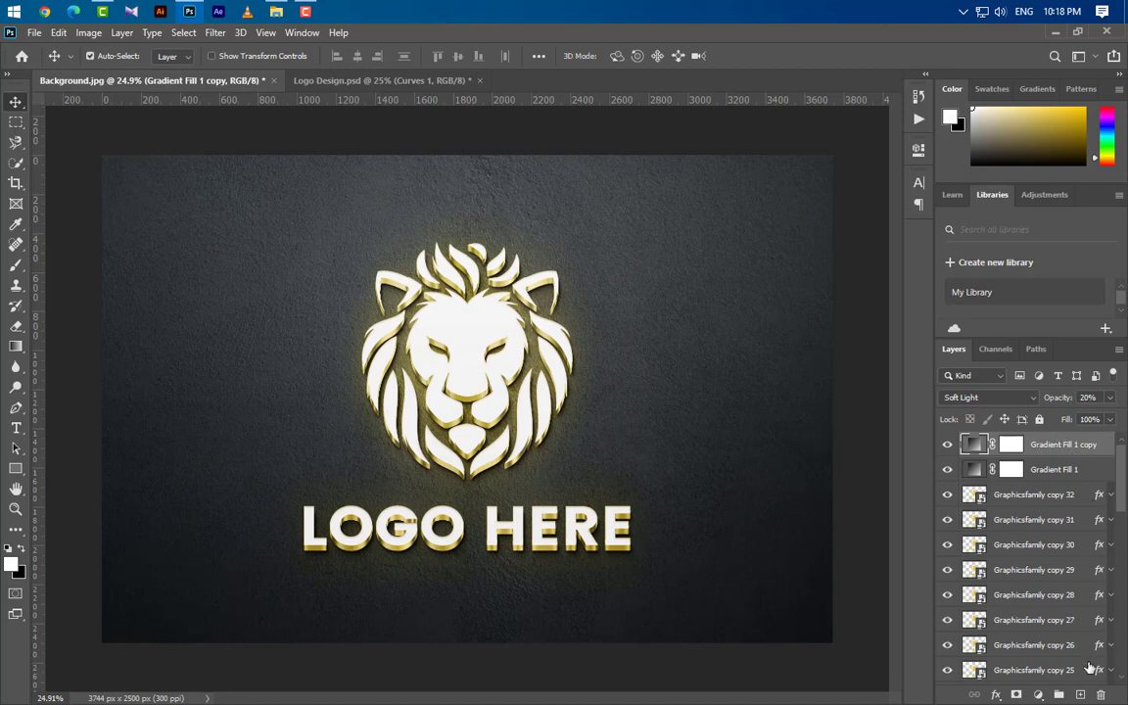
Step: Add a Curves adjustment layer on top and pull the RGB black and white points slightly inward
{"action": "left_click", "coordinate": [1038, 694]}
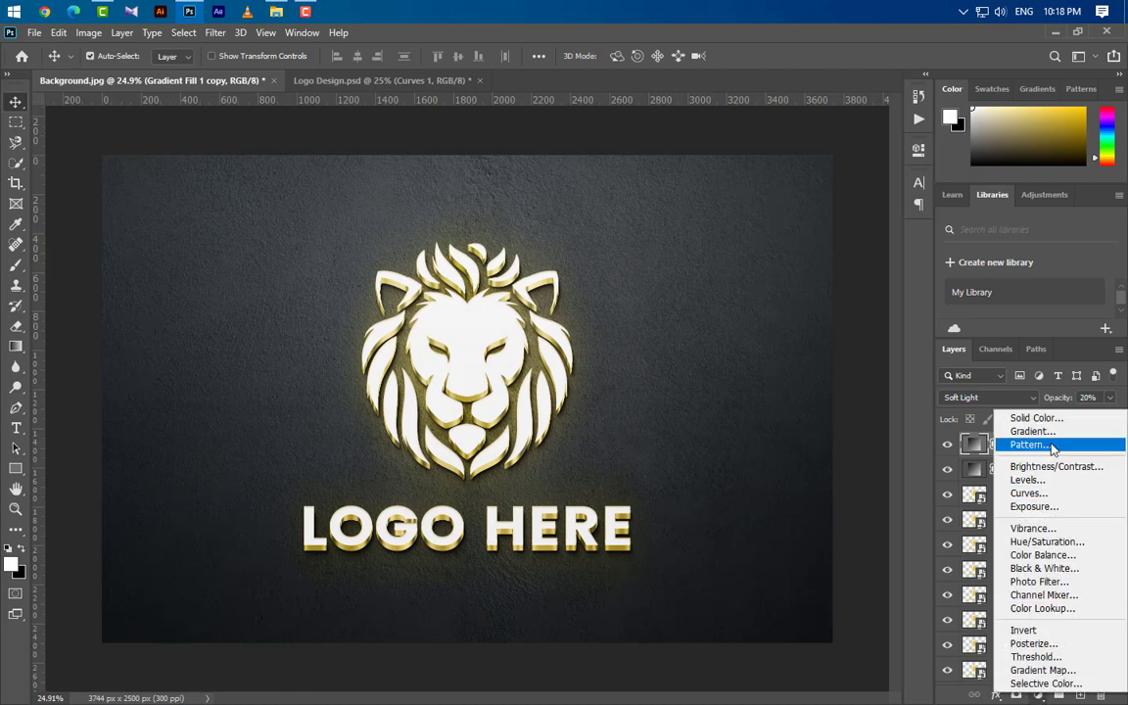
{"action": "left_click", "coordinate": [1043, 496]}
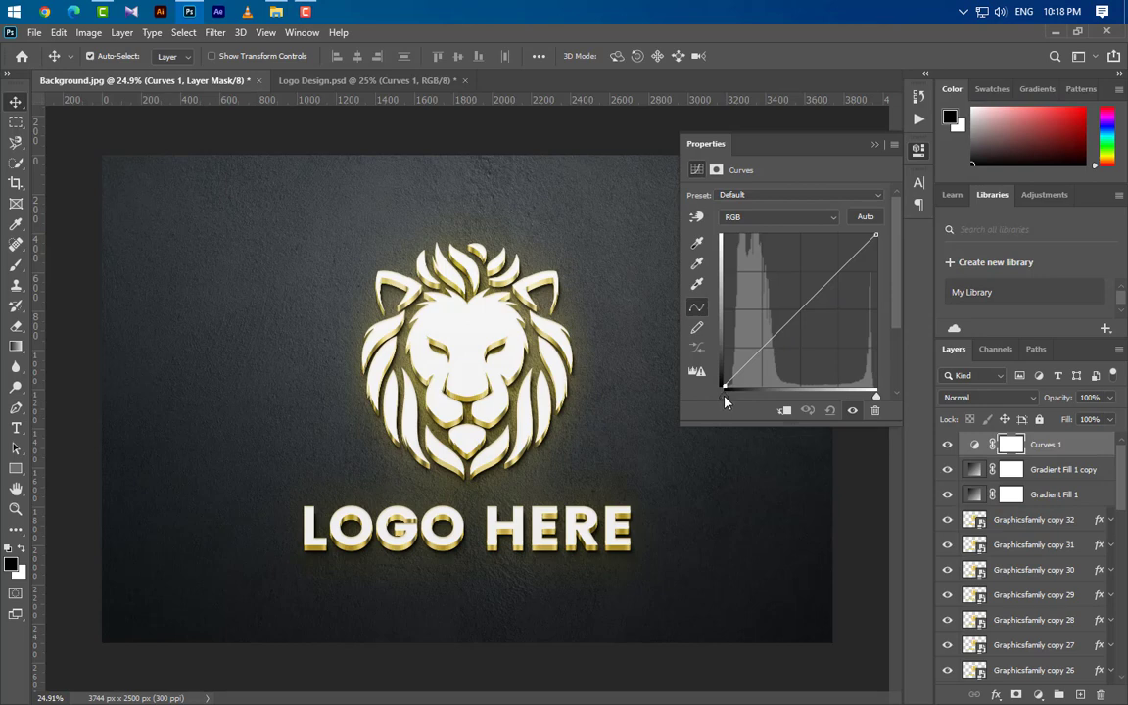
{"action": "left_click_drag", "start_coordinate": [725, 399], "coordinate": [727, 399]}
{"action": "left_click_drag", "start_coordinate": [875, 396], "coordinate": [871, 395]}
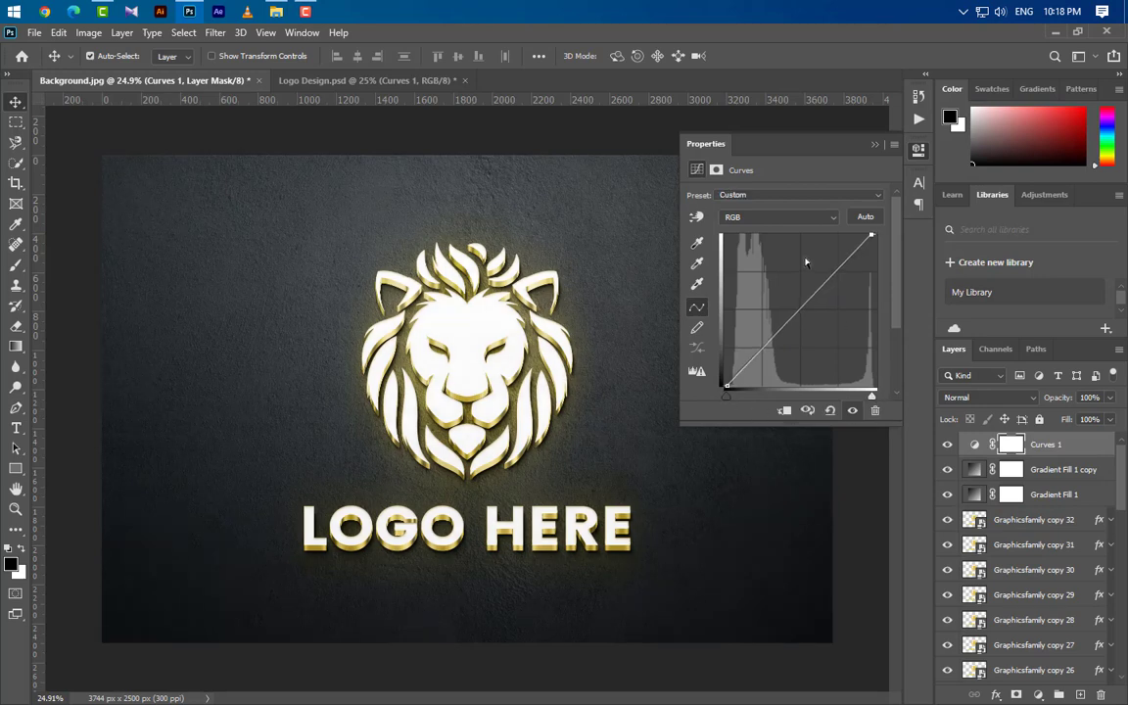
Step: Fine-tune the shadow ends of the curve's Red and Green channels
{"action": "left_click", "coordinate": [783, 217]}
{"action": "left_click", "coordinate": [778, 232]}
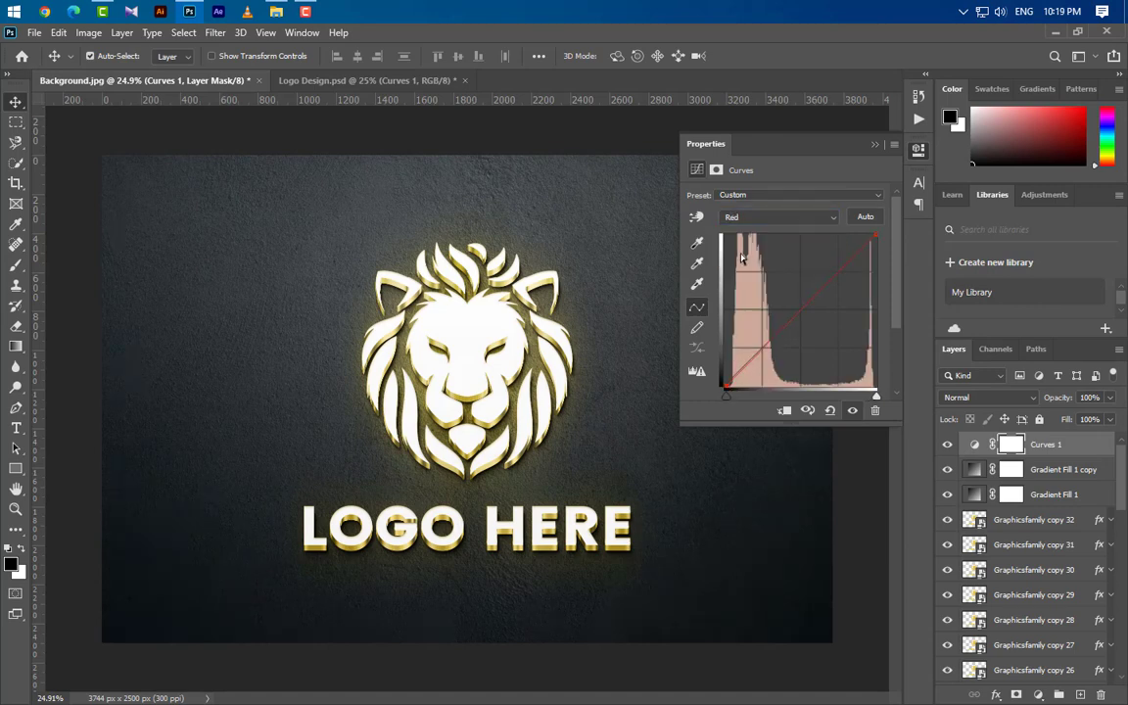
{"action": "left_click", "coordinate": [761, 216]}
{"action": "left_click", "coordinate": [761, 247]}
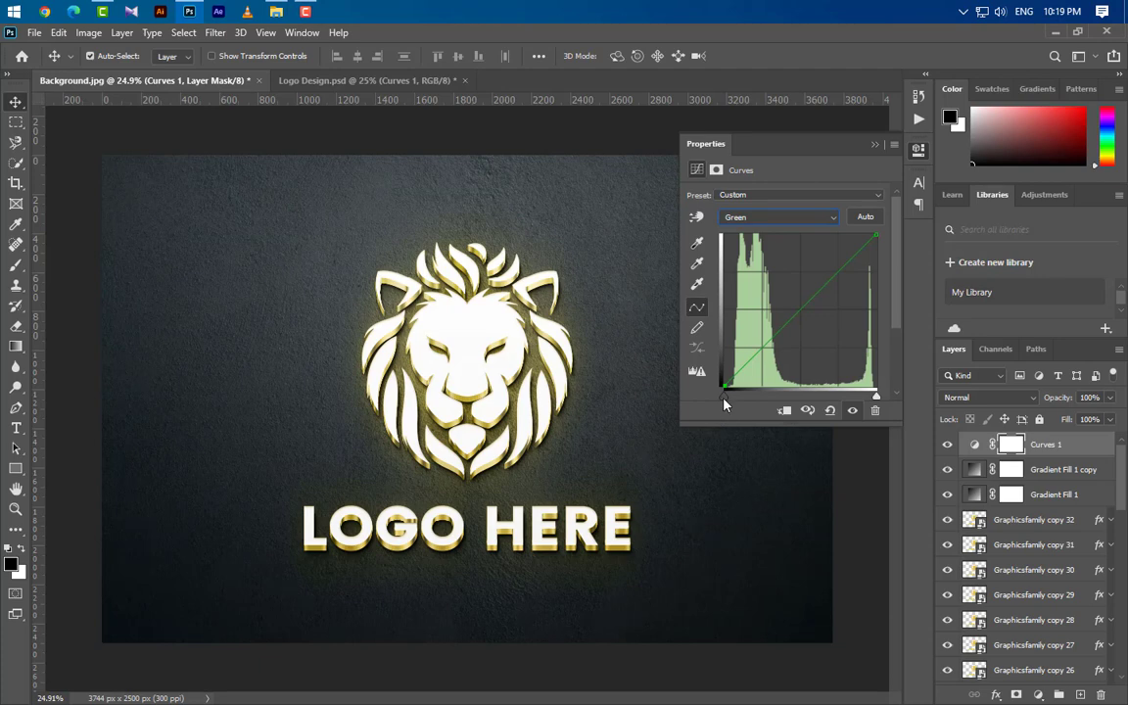
Step: Pull the black and white points of the curve's Blue channel slightly inward and close the curve settings
{"action": "left_click", "coordinate": [760, 217]}
{"action": "left_click", "coordinate": [761, 262]}
{"action": "left_click_drag", "start_coordinate": [726, 401], "coordinate": [729, 399]}
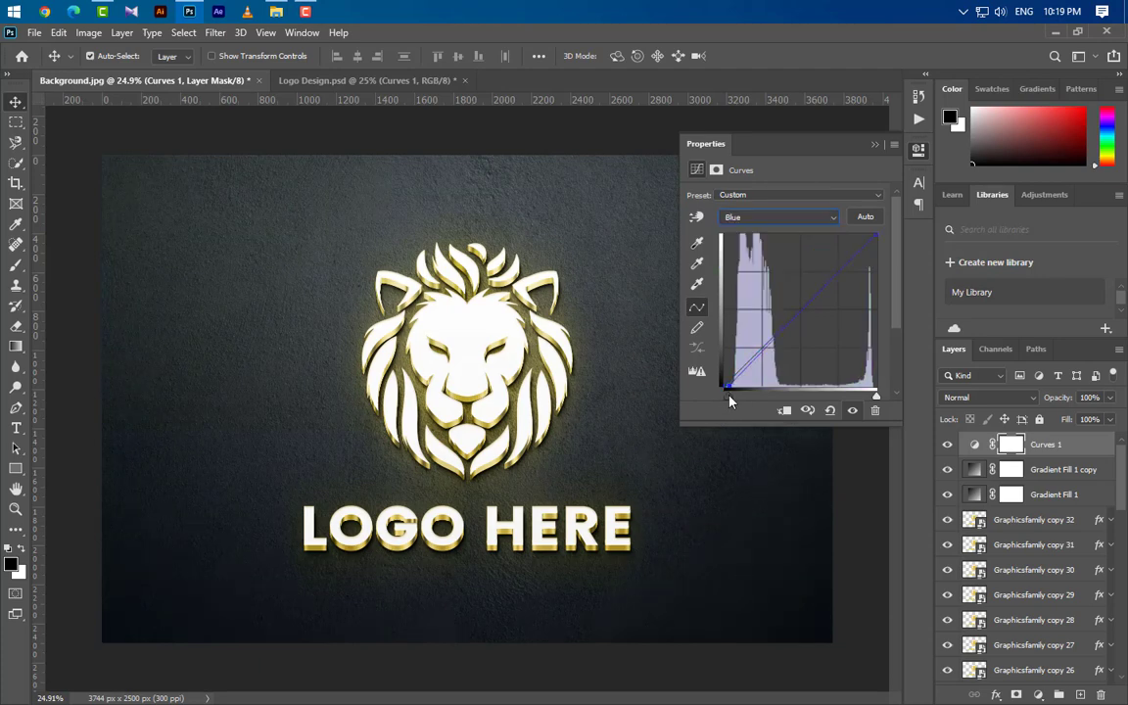
{"action": "left_click_drag", "start_coordinate": [877, 397], "coordinate": [871, 396]}
{"action": "left_click", "coordinate": [874, 146]}
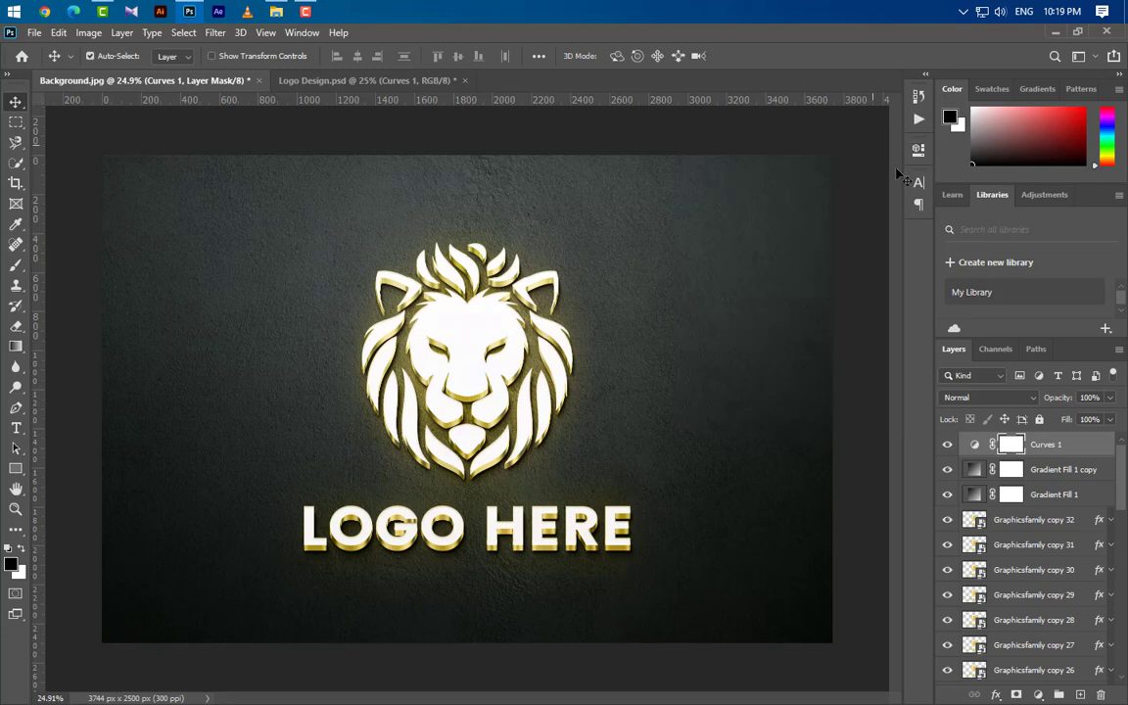
Step: Duplicate the off-white logo layer Graphicsfamily copy 32 and place the duplicate above Curves 1
{"action": "left_click_drag", "start_coordinate": [1043, 526], "coordinate": [1077, 693]}
{"action": "left_click_drag", "start_coordinate": [972, 519], "coordinate": [1057, 440]}
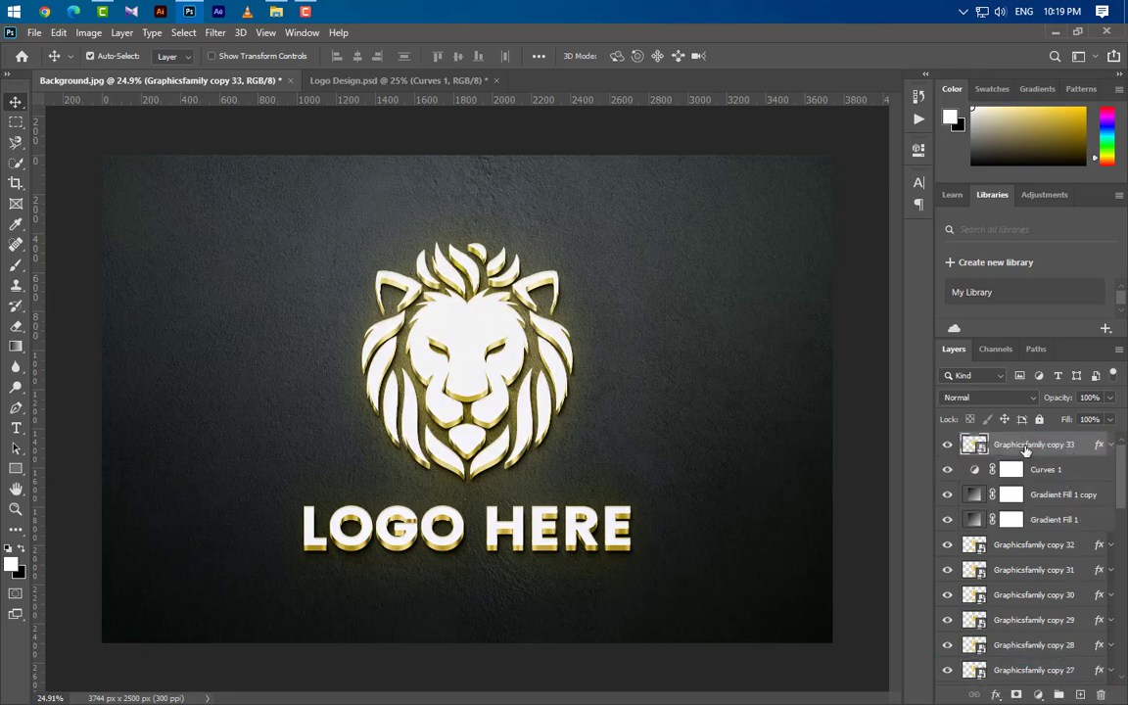
Step: Rename the duplicated logo layer "Your Logo Here" and set its fill to 0%
{"action": "double_click", "coordinate": [1034, 443]}
{"action": "type", "text": "Your Logo Here"}
{"action": "key", "text": "Return"}
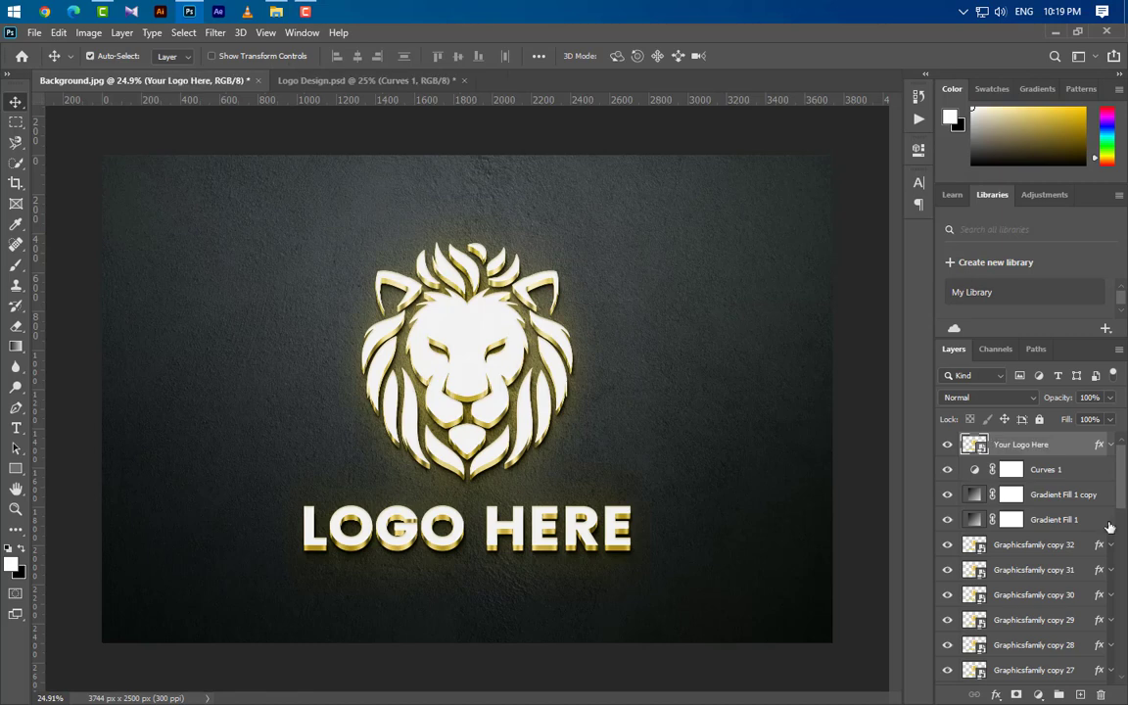
{"action": "left_click", "coordinate": [1109, 418]}
{"action": "left_click_drag", "start_coordinate": [1111, 443], "coordinate": [1037, 437]}
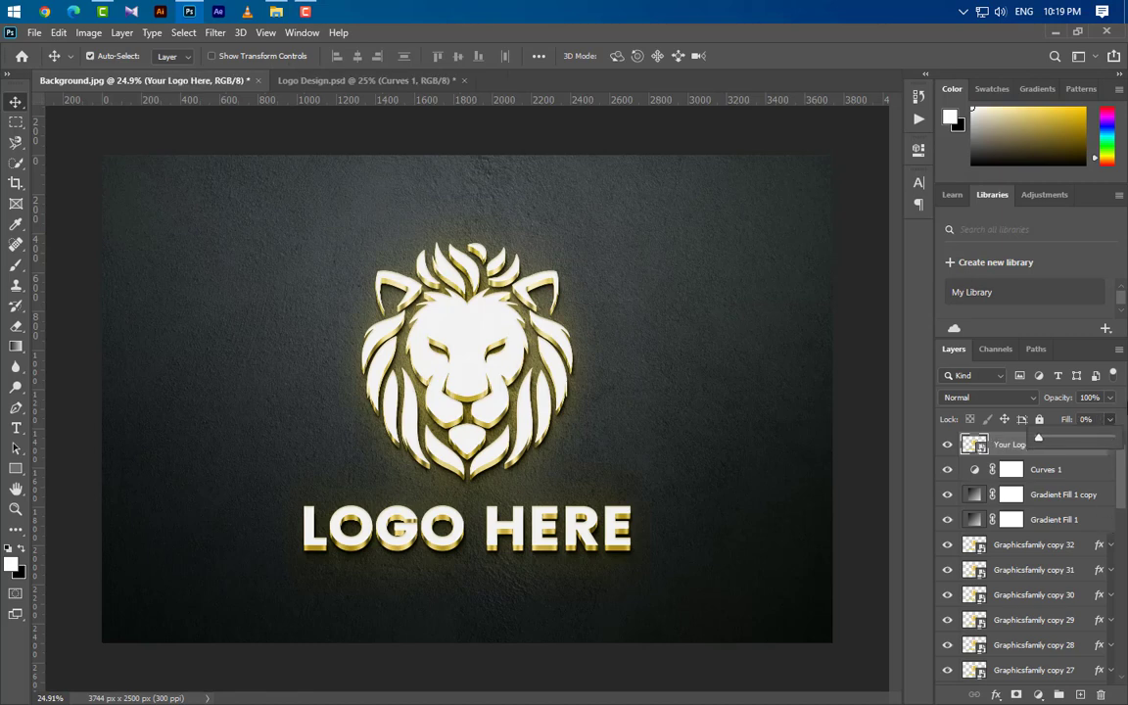
Step: Set the Your Logo Here layer's opacity to 0% and remove its layer effects
{"action": "left_click", "coordinate": [1111, 397]}
{"action": "left_click_drag", "start_coordinate": [1110, 417], "coordinate": [1037, 417]}
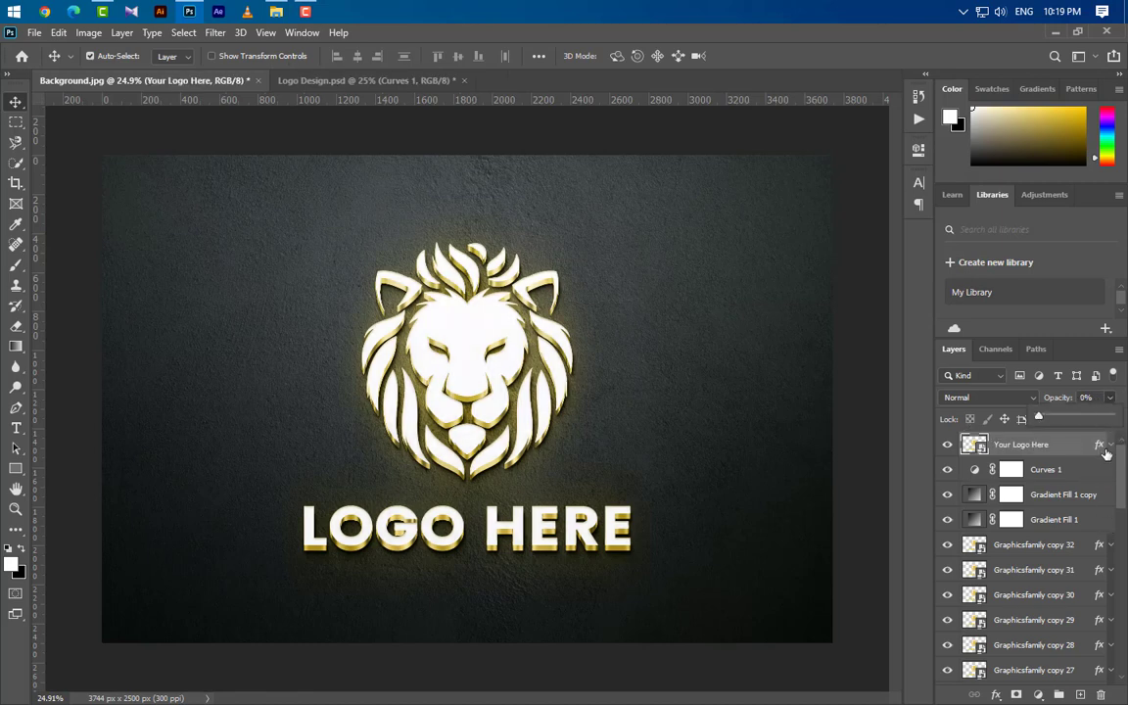
{"action": "left_click_drag", "start_coordinate": [1097, 514], "coordinate": [1100, 694]}
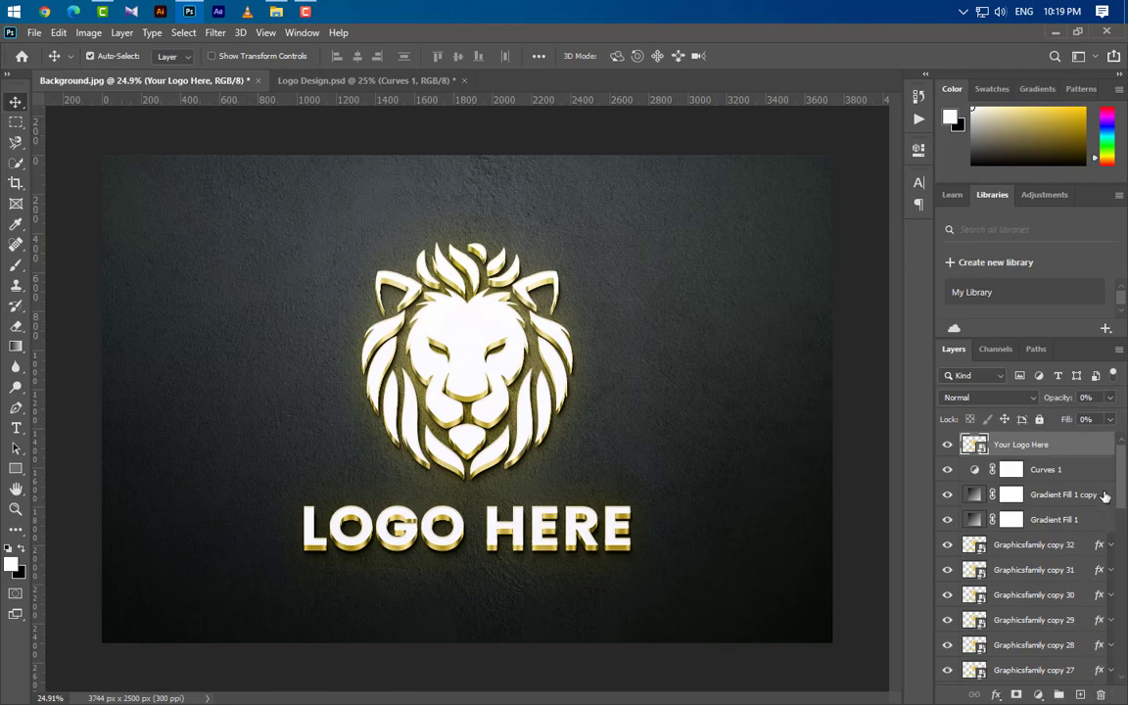
Step: Open the Your Logo Here smart object's contents and copy the Logo PNG layer from Logo Design.psd into it
{"action": "double_click", "coordinate": [980, 446]}
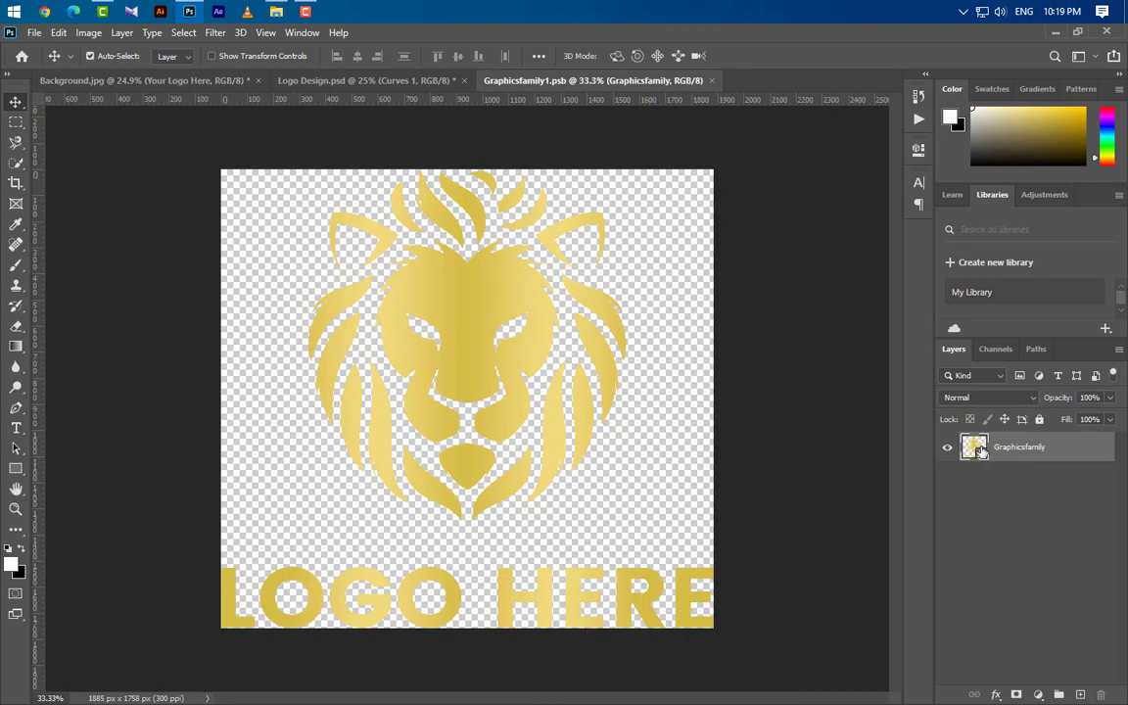
{"action": "left_click", "coordinate": [386, 81]}
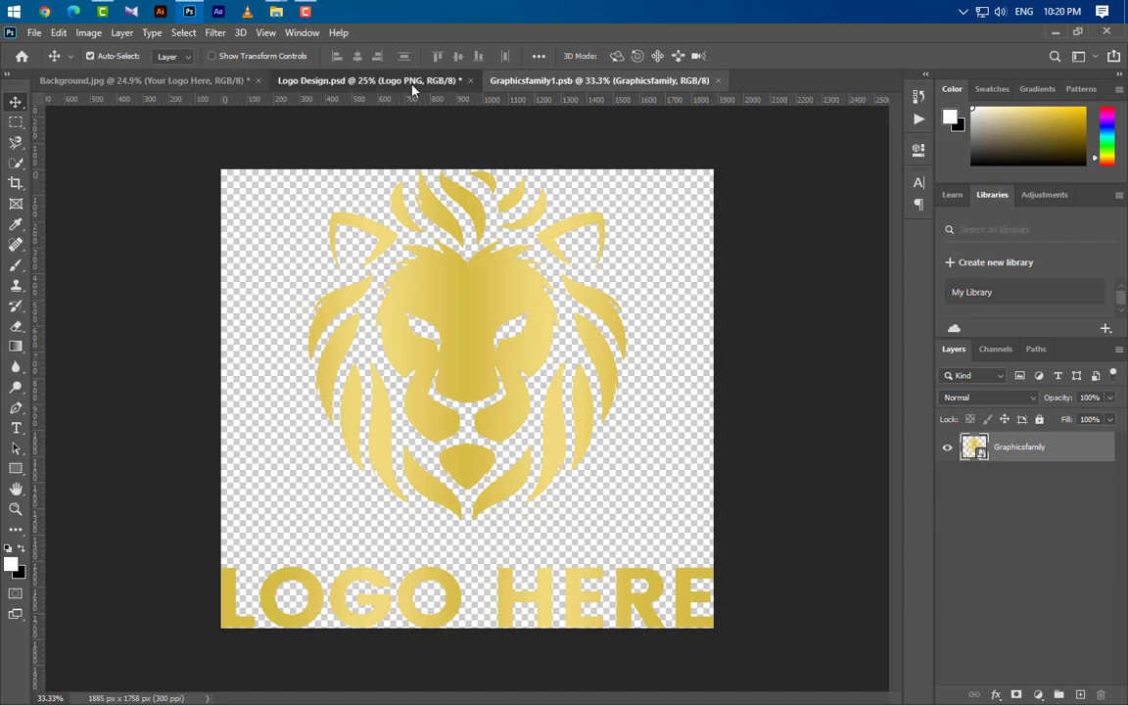
{"action": "left_click_drag", "start_coordinate": [559, 408], "coordinate": [501, 458]}
Step: Scale the Logo PNG layer to about 20%, centre it on the smart object canvas, and hide the old Graphicsfamily layer
{"action": "key", "text": "ctrl+t"}
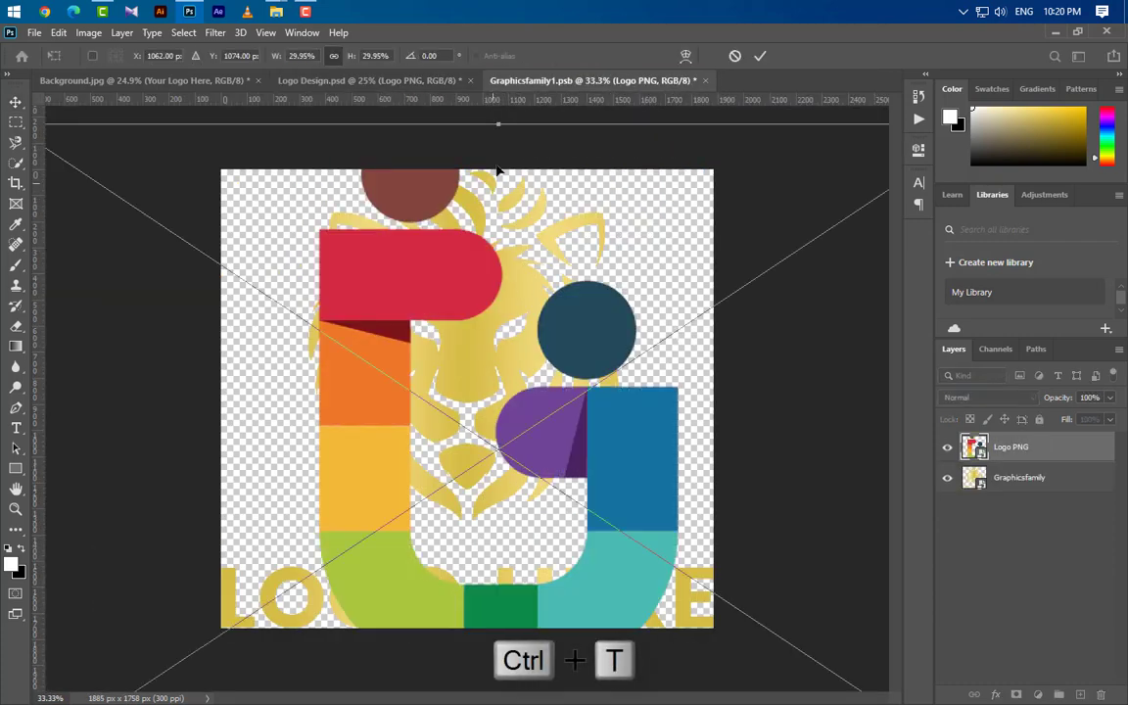
{"action": "left_click_drag", "start_coordinate": [496, 166], "coordinate": [498, 336]}
{"action": "left_click_drag", "start_coordinate": [530, 468], "coordinate": [496, 313]}
{"action": "mouse_move", "coordinate": [481, 188]}
{"action": "left_mouse_down"}
{"action": "mouse_move", "coordinate": [469, 204]}
{"action": "mouse_move", "coordinate": [465, 172]}
{"action": "mouse_move", "coordinate": [469, 182]}
{"action": "left_mouse_up"}
{"action": "left_click_drag", "start_coordinate": [471, 271], "coordinate": [472, 265]}
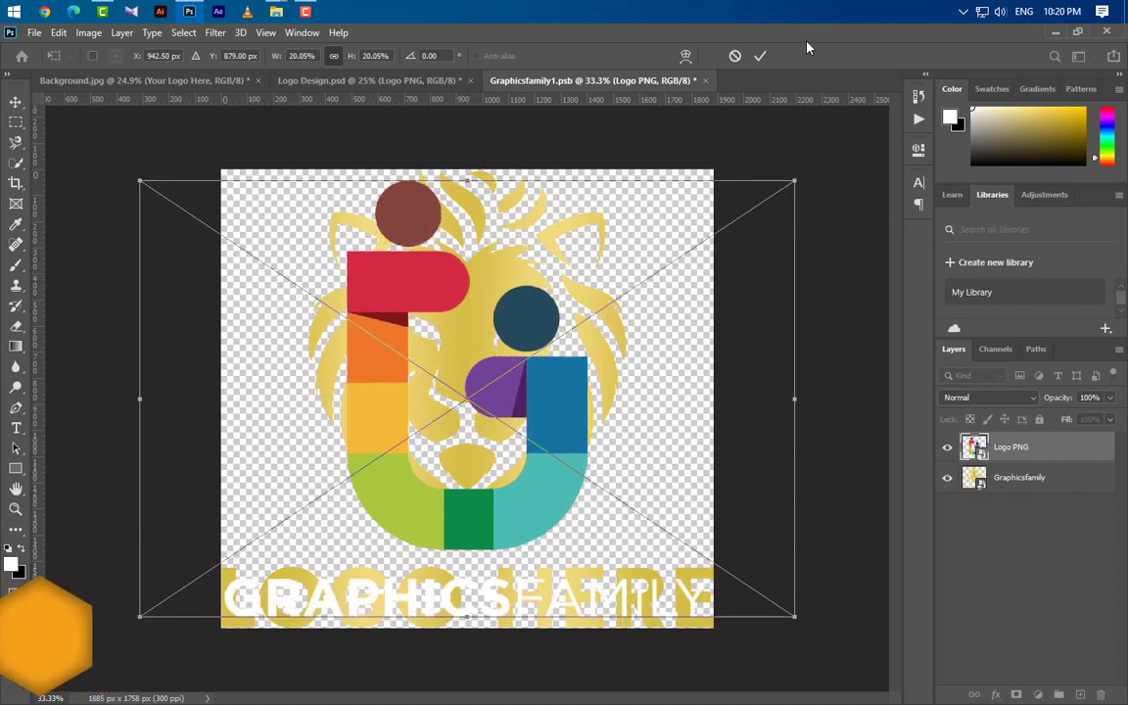
{"action": "left_click", "coordinate": [759, 56]}
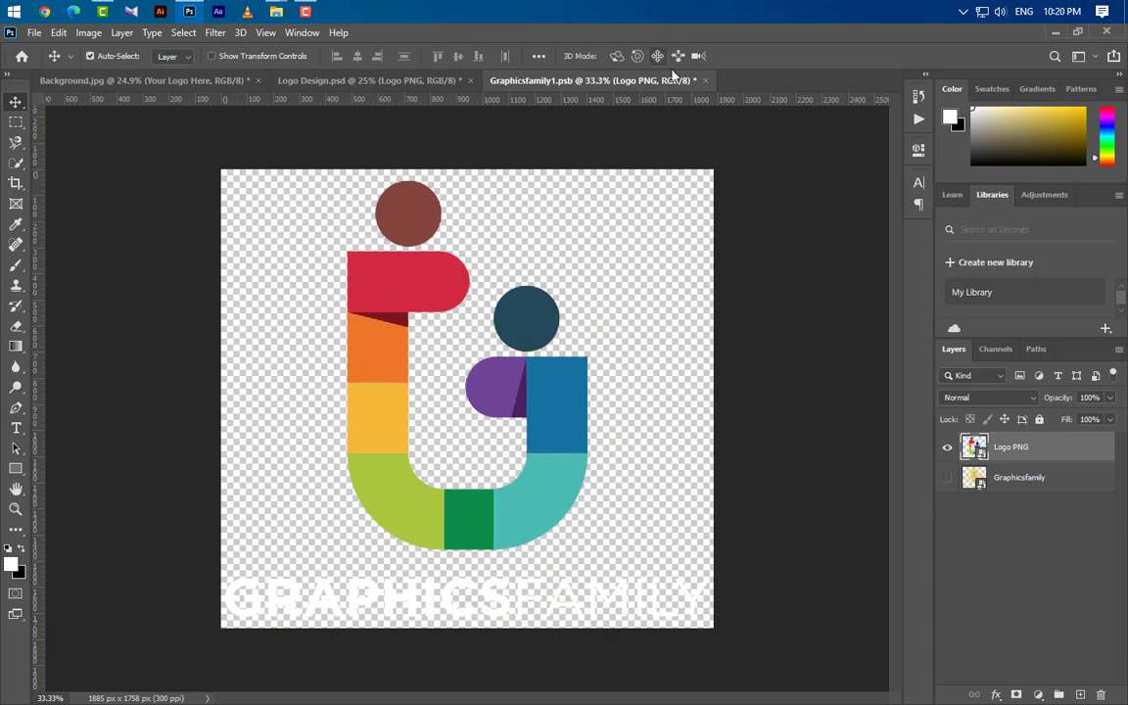
Step: Close the smart object document with its changes saved and return to the Background.jpg mockup
{"action": "left_click", "coordinate": [705, 80]}
{"action": "key", "text": "Return"}
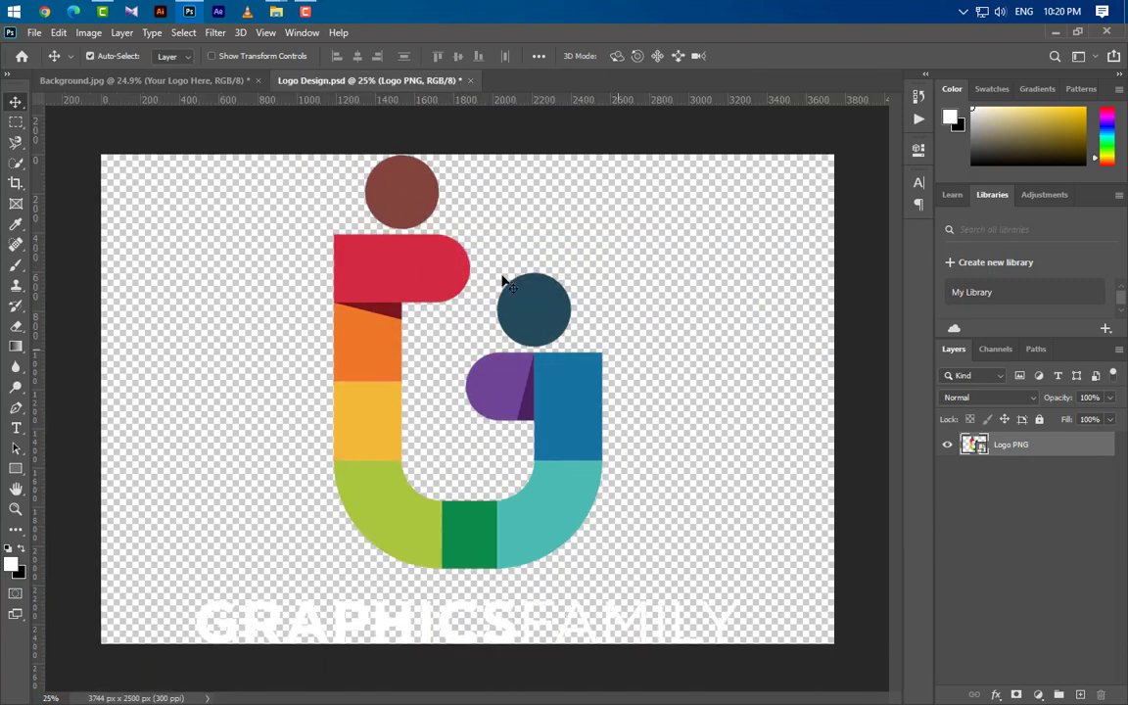
{"action": "left_click", "coordinate": [190, 82]}
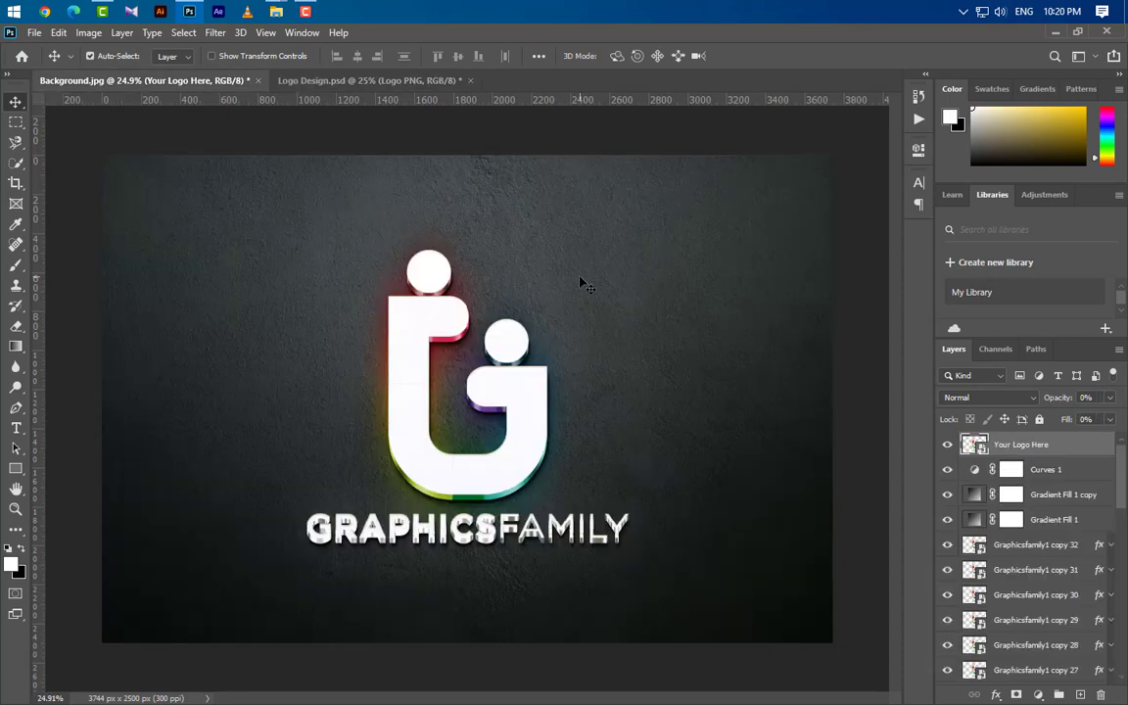